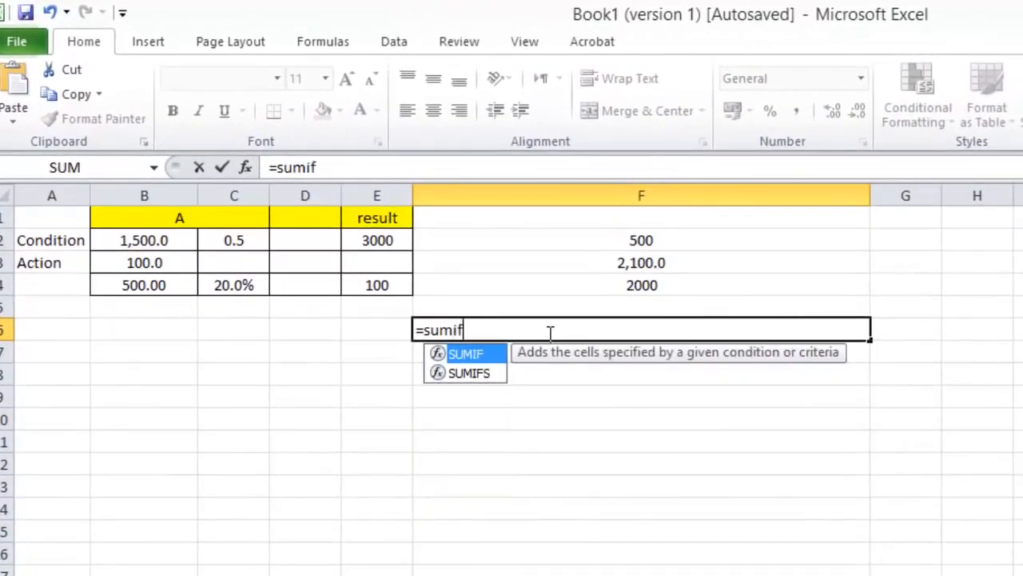
Step: Complete the SUMIF formula in F6 with range B2:B4, criteria F2 and sum range C2:C4
double_click(462, 355)
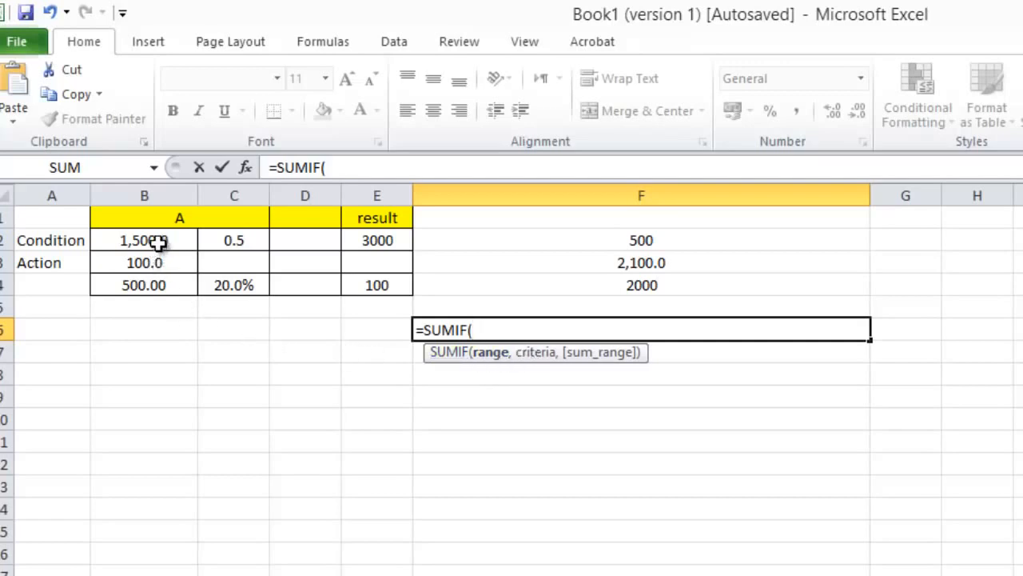
left_click_drag(158, 241, 151, 287)
type(",")
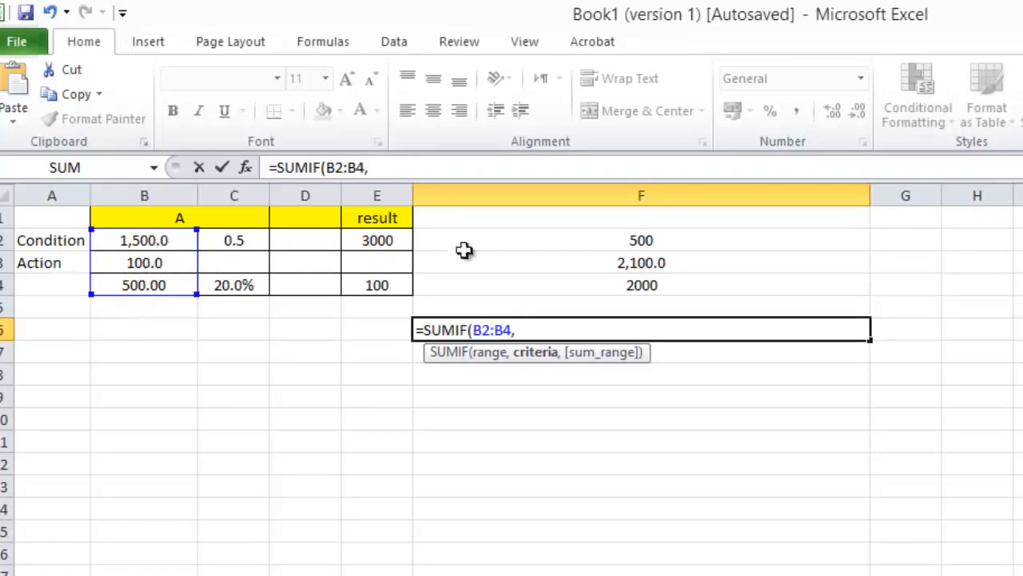
left_click(630, 240)
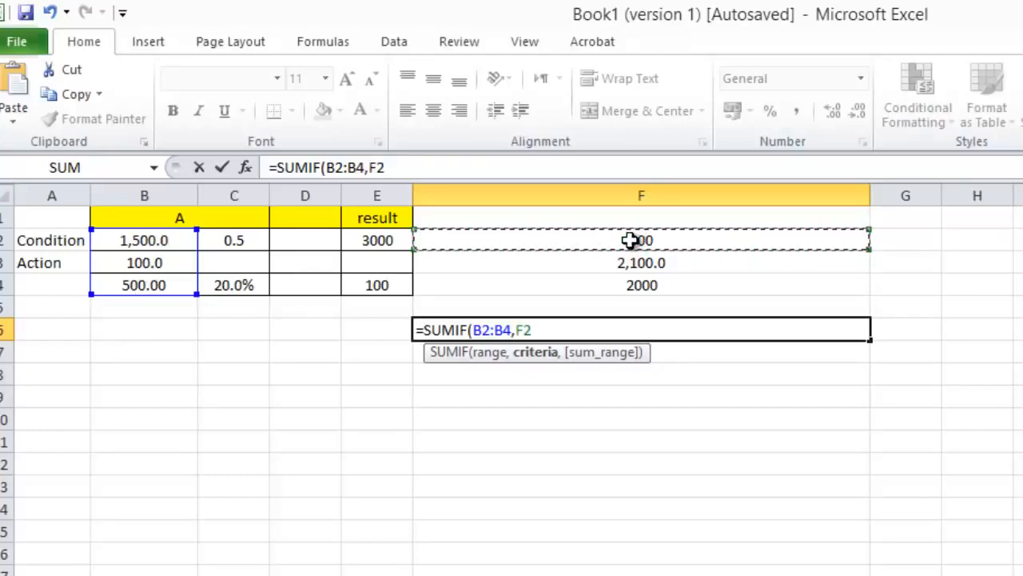
type(",")
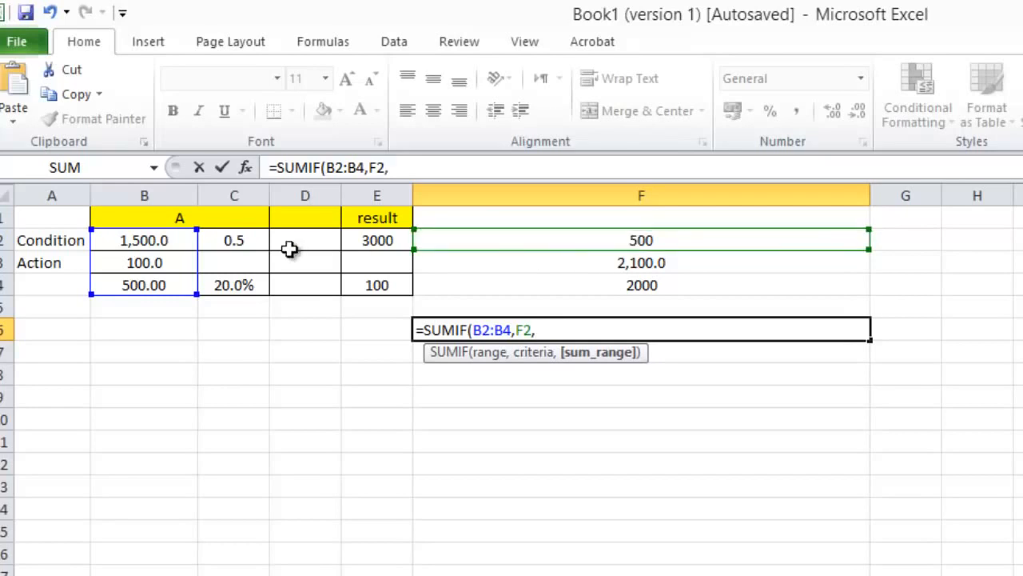
left_click_drag(251, 235, 248, 288)
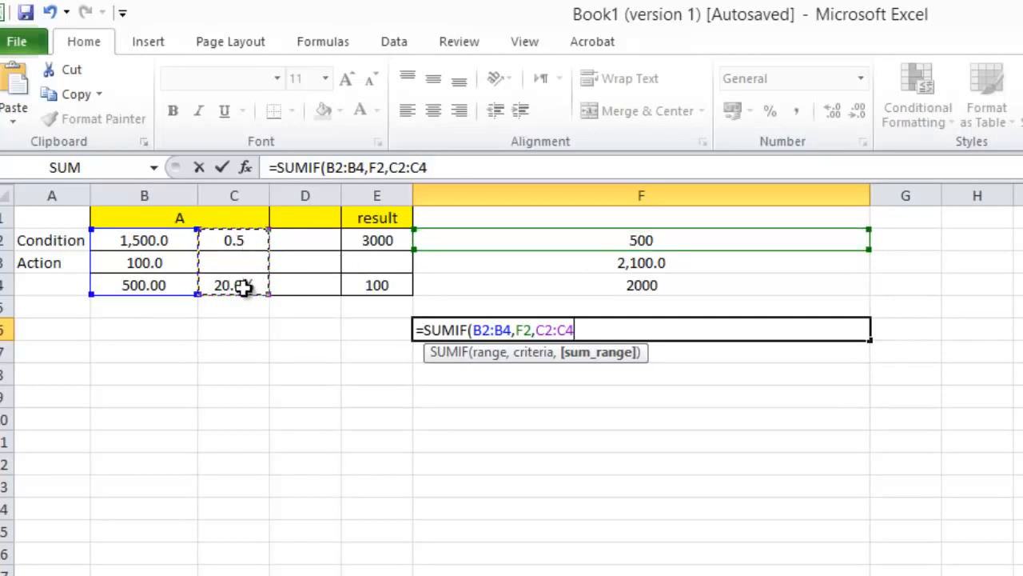
key("Return")
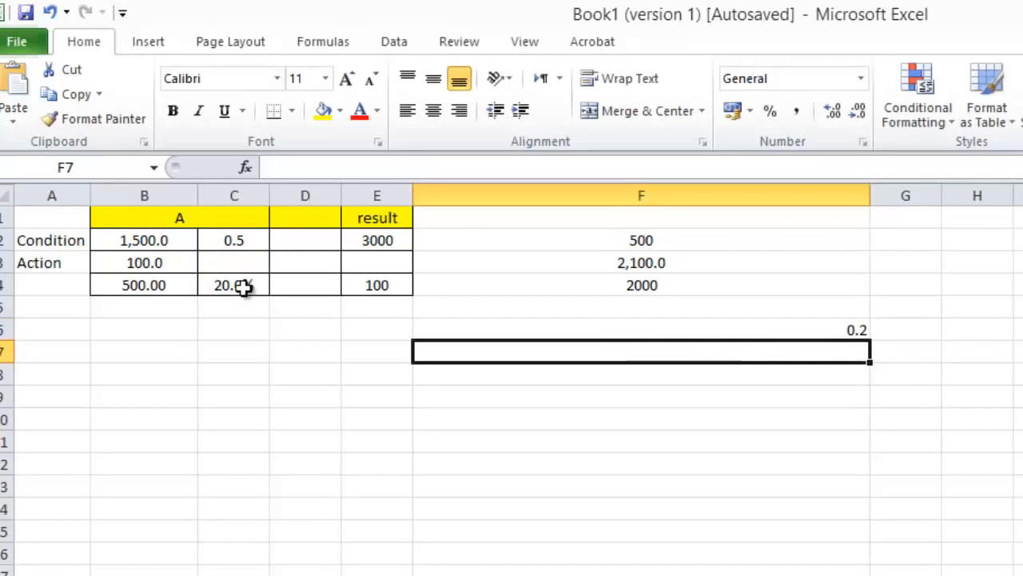
left_click(613, 328)
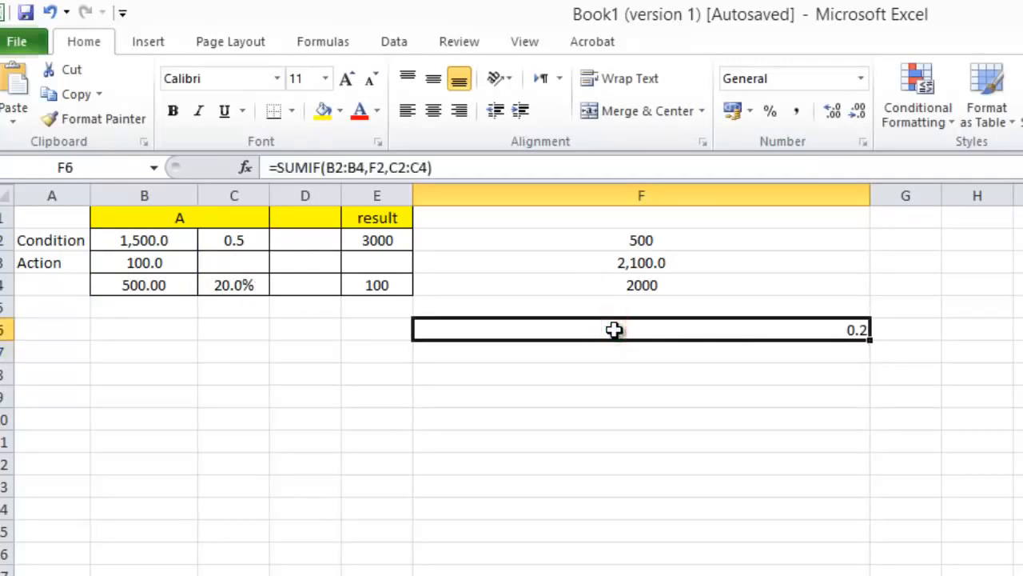
Step: Set cell C4 to 100% and enter a period in C5
left_click(139, 286)
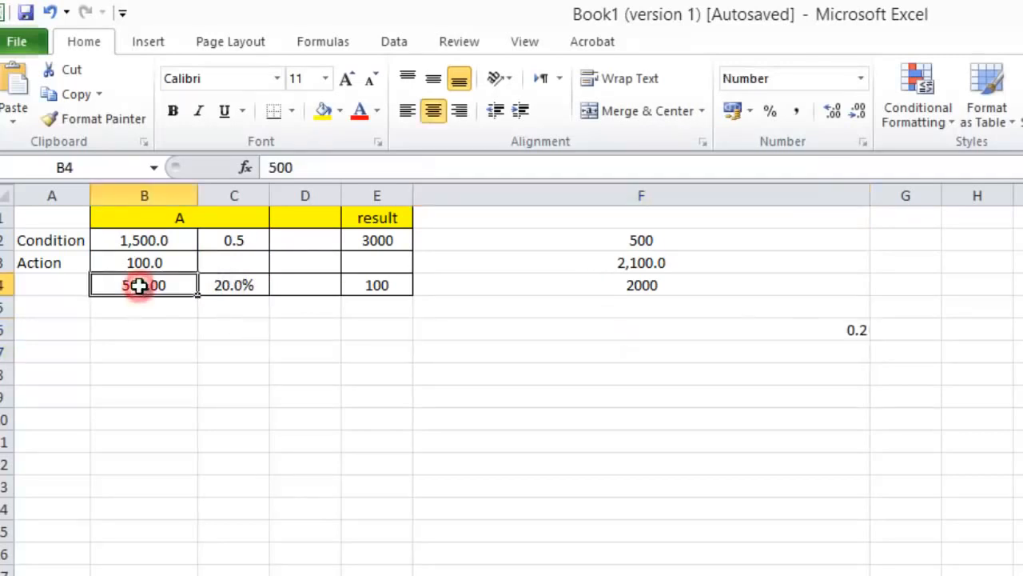
left_click(227, 288)
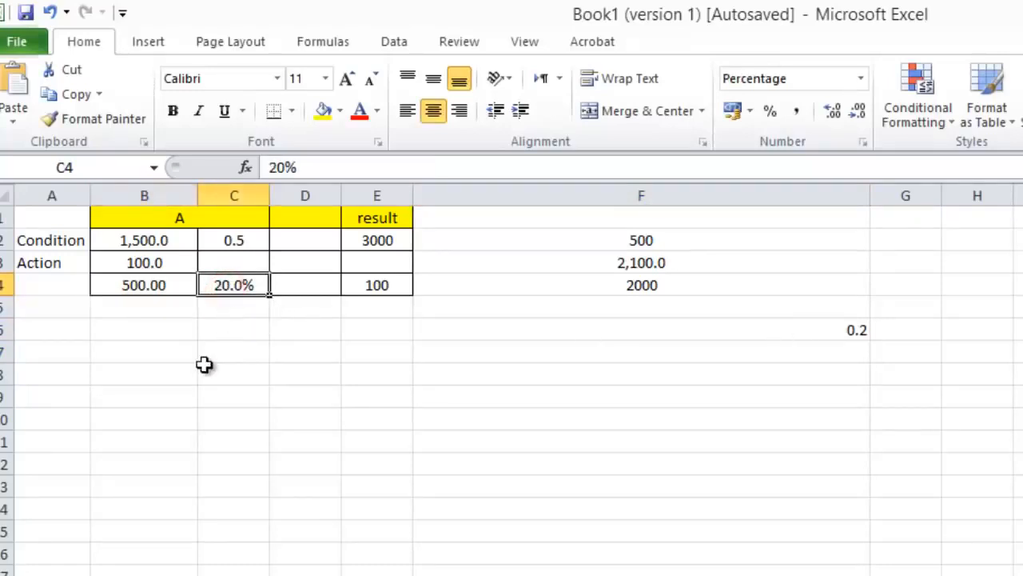
type("100")
key("Return")
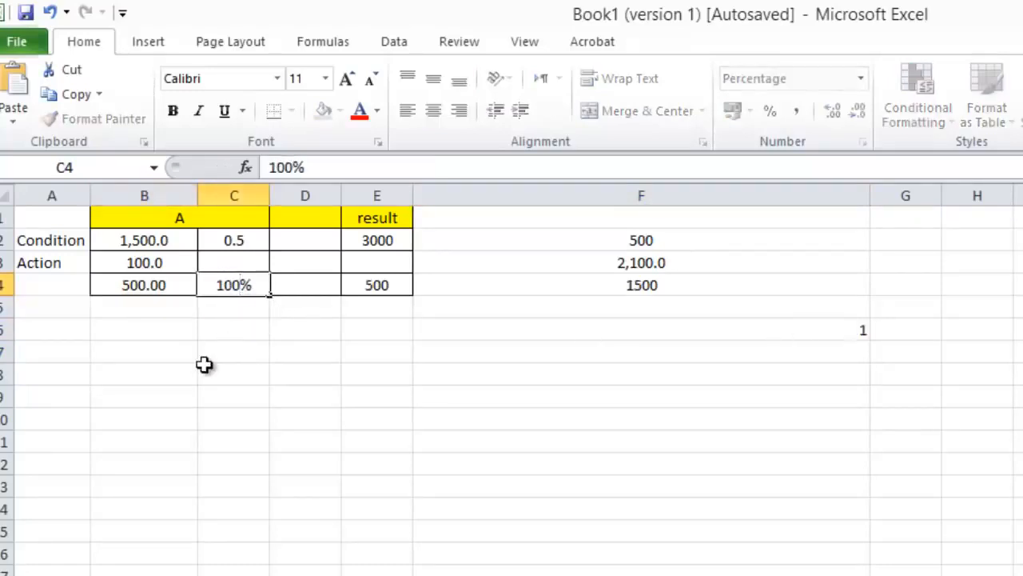
type(".")
left_click(237, 419)
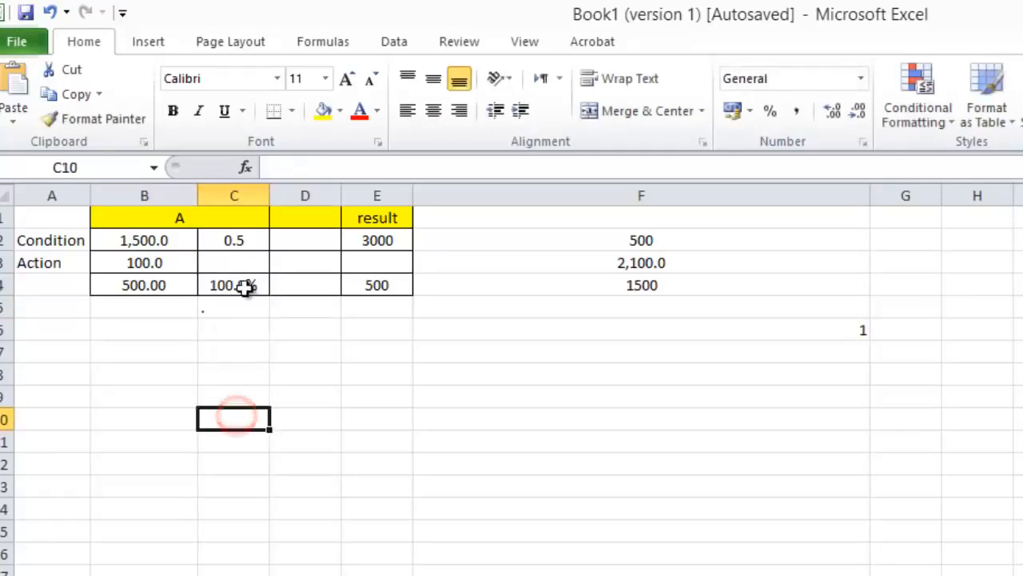
Step: Format cell C4 as Number with one decimal place and set its value to 100
left_click(248, 285)
right_click(247, 287)
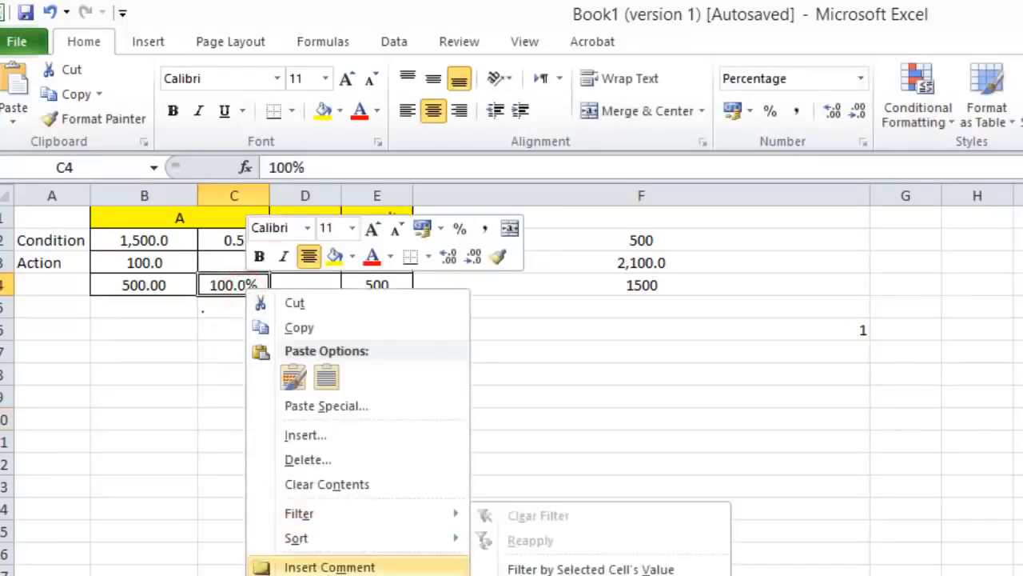
key("Escape")
key("ctrl+1")
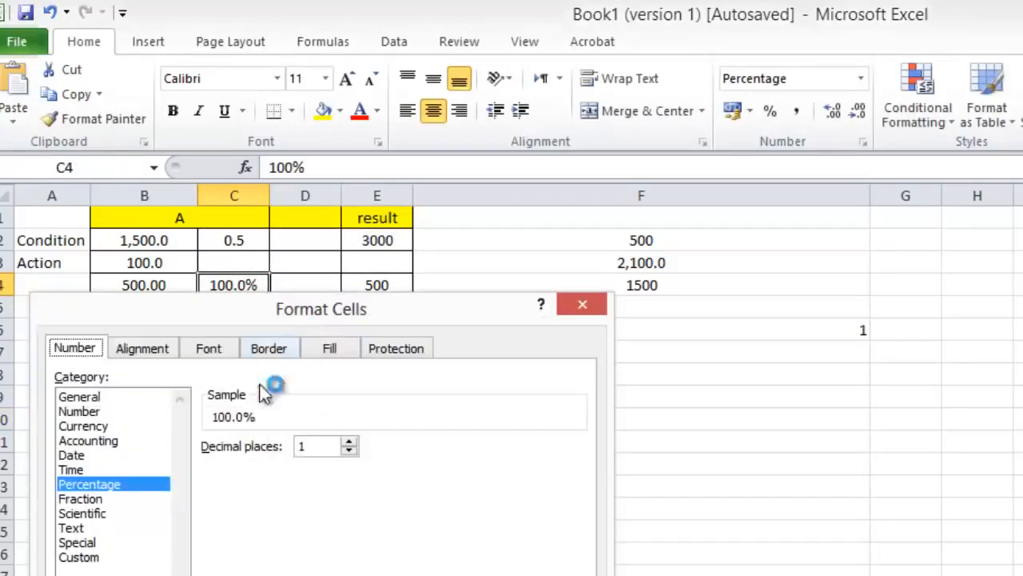
left_click(78, 411)
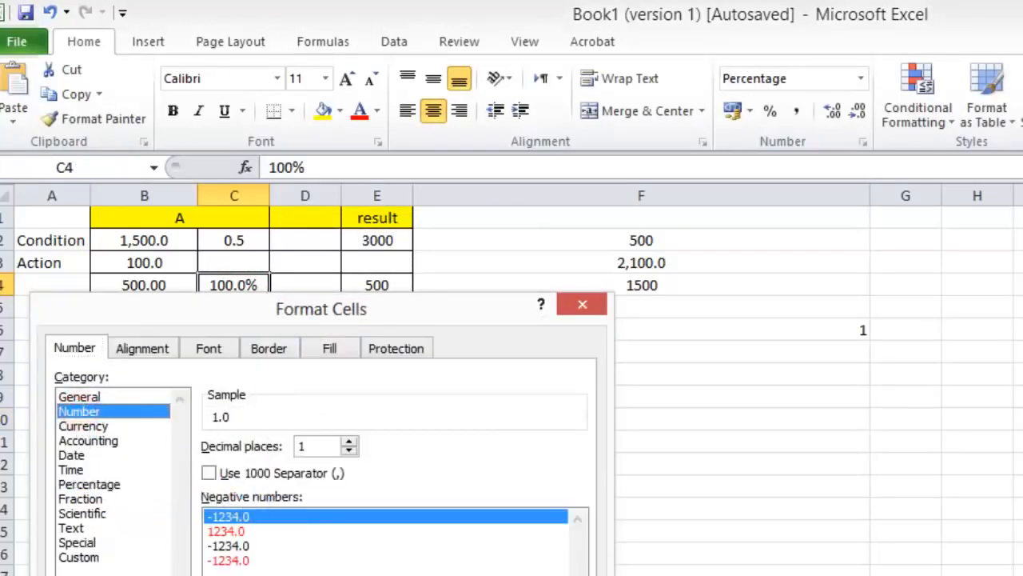
key("Return")
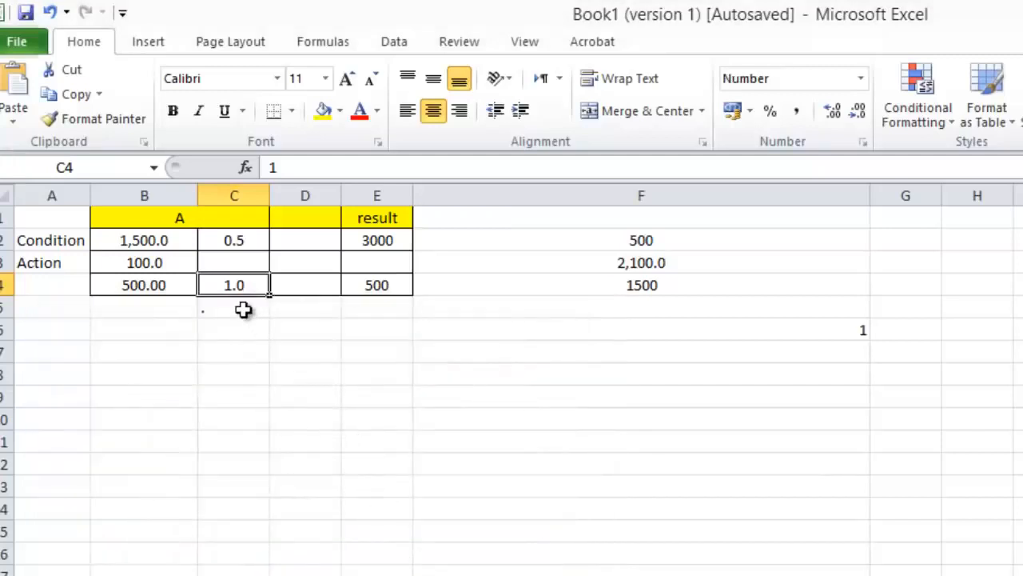
type("100")
key("Return")
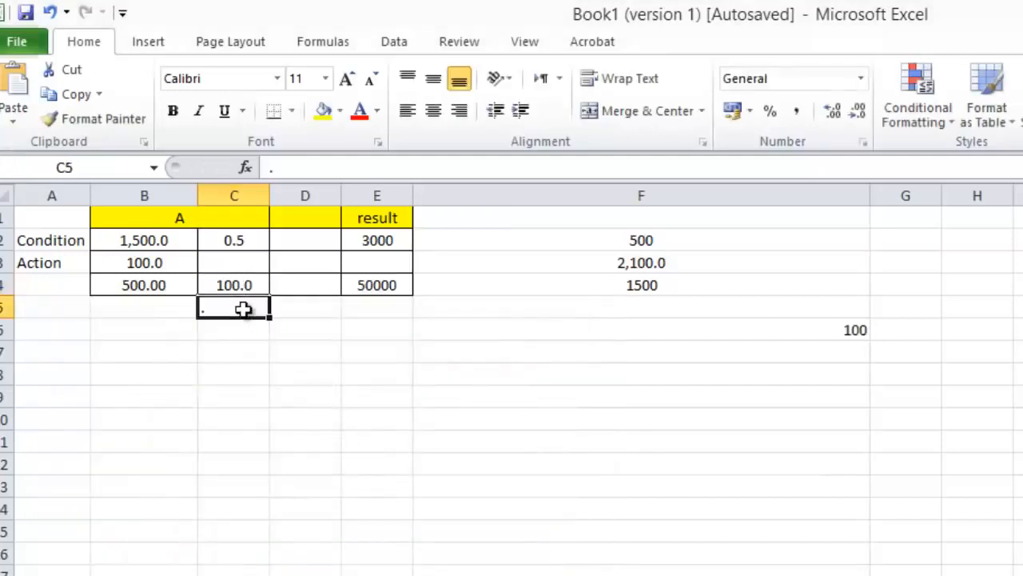
left_click(822, 330)
Step: Set C2 to 200 and B2 to 500, and check the SUMIF formula cell F6
left_click(223, 239)
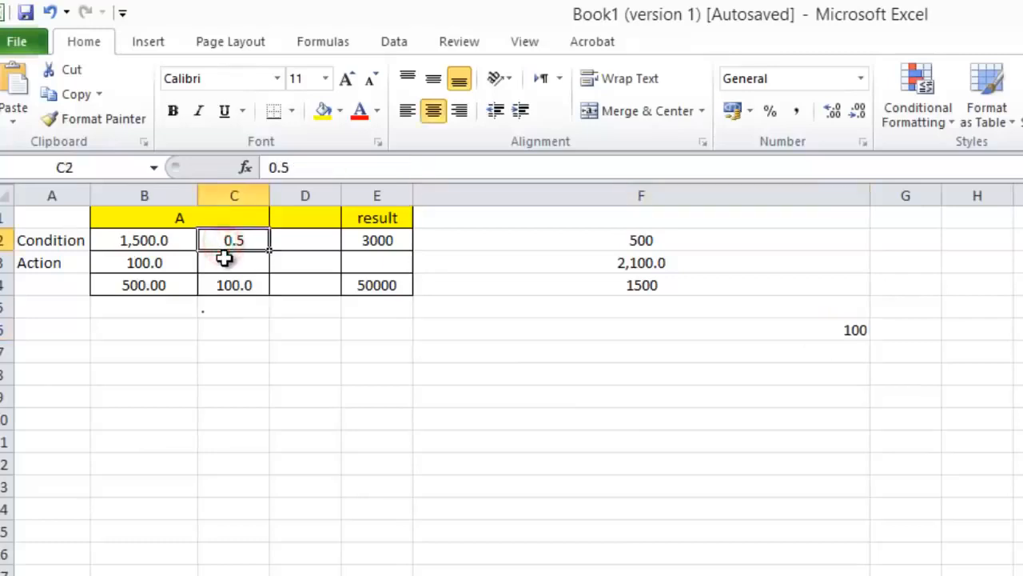
type("200")
key("Return")
key("Up")
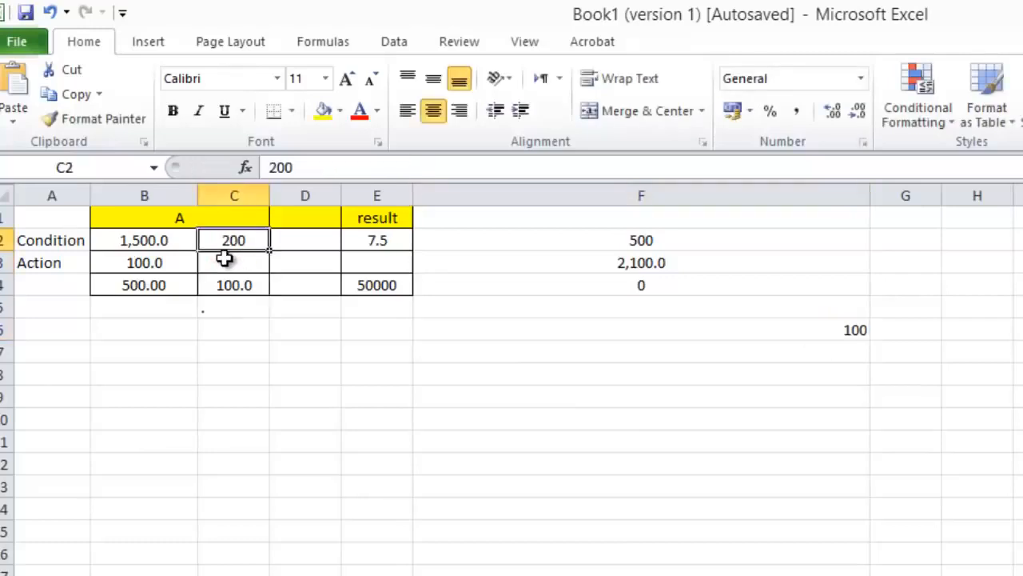
key("Left")
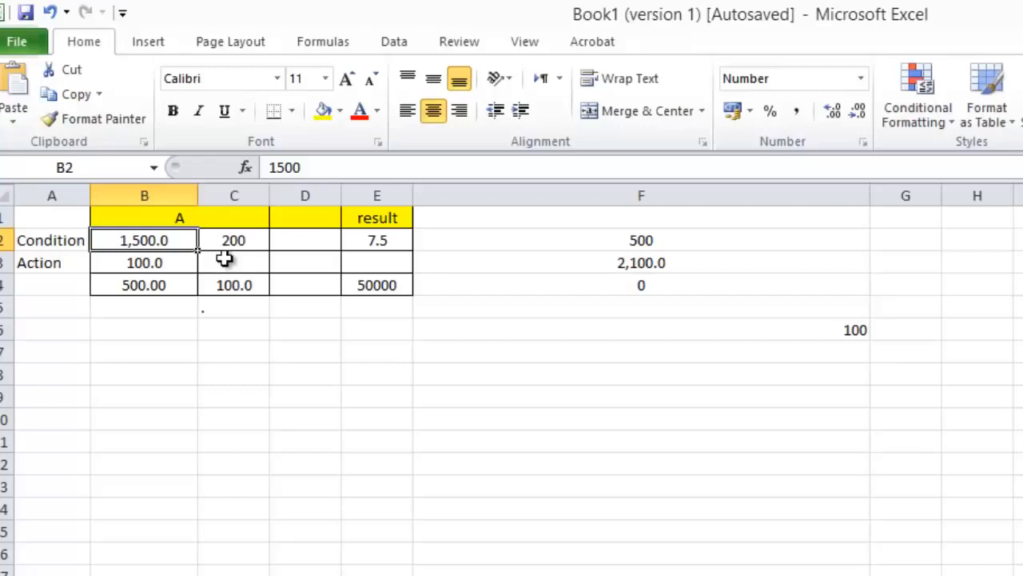
type("500")
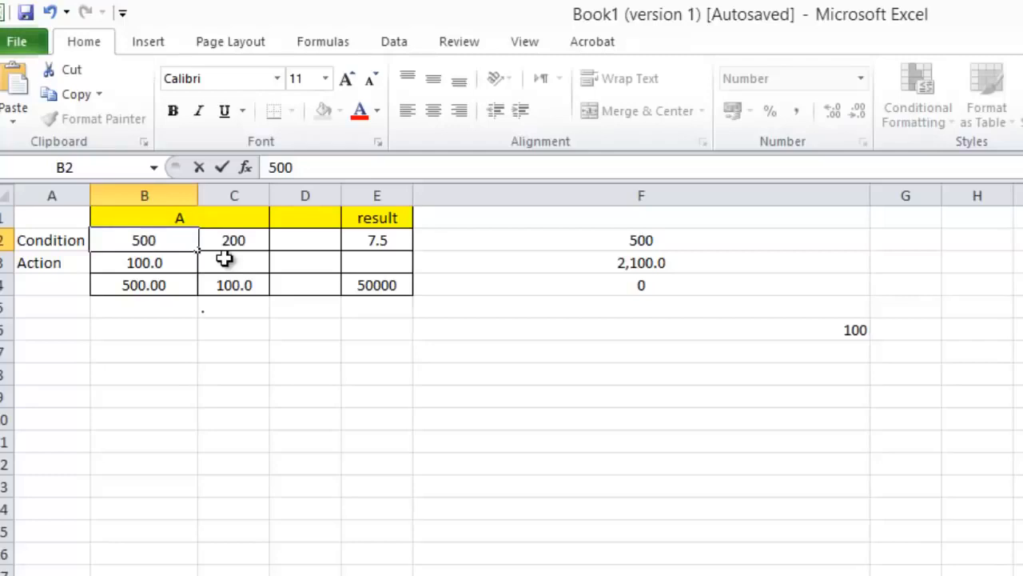
key("Return")
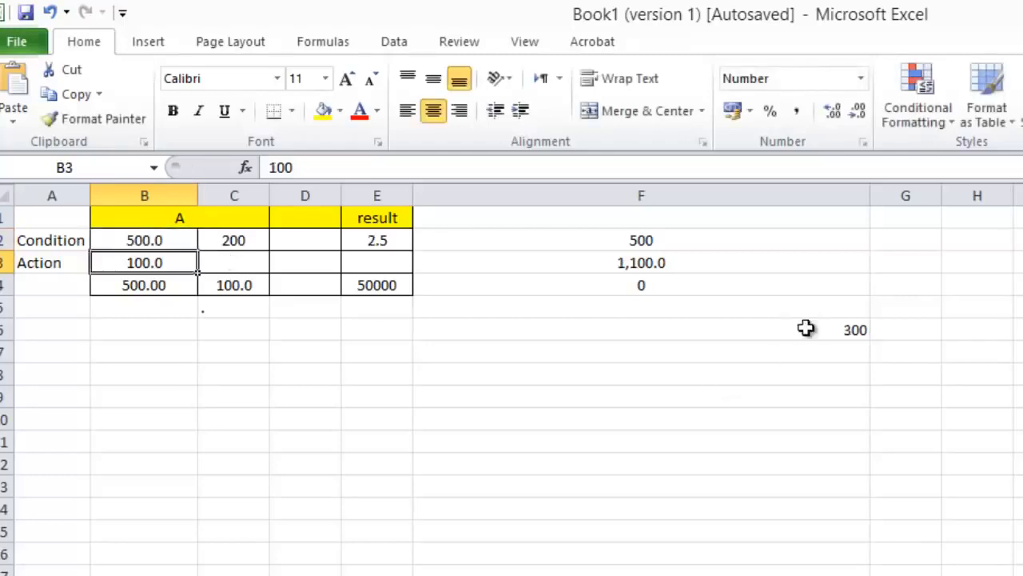
left_click(841, 323)
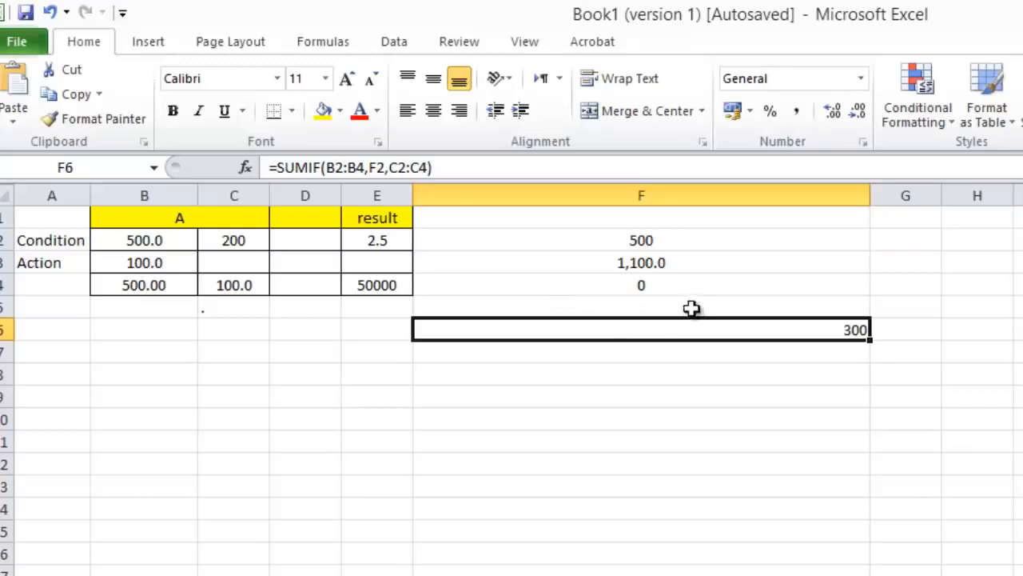
Step: Examine the range and criteria arguments of the SUMIF formula in F4, including the quotation marks around the criteria
left_click(644, 284)
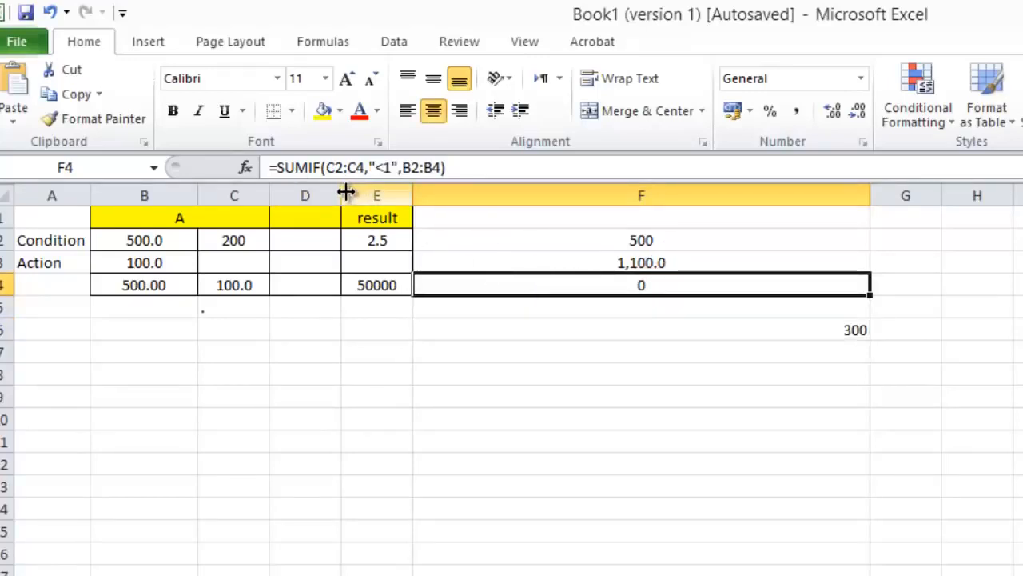
left_click(308, 167)
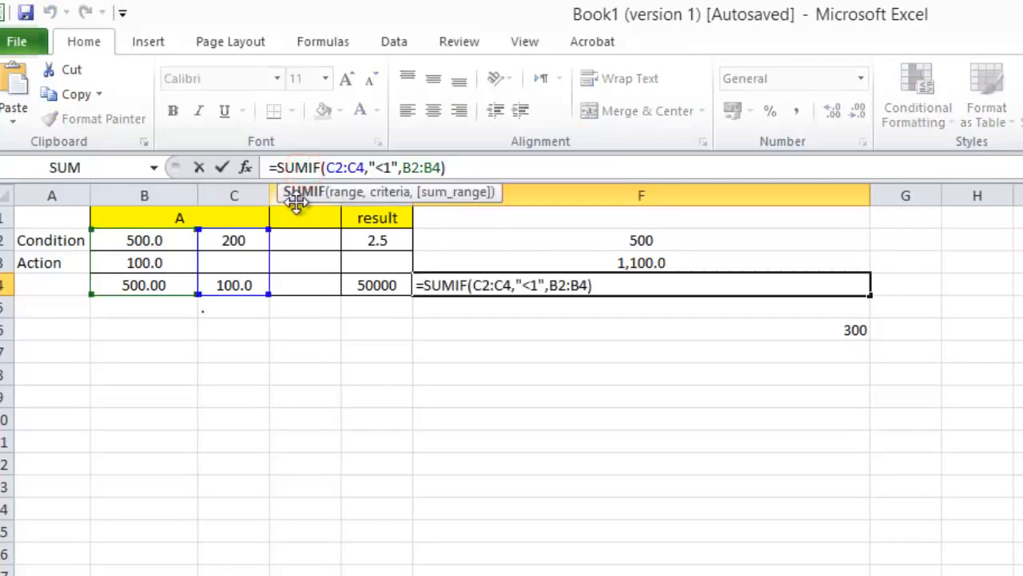
left_click(342, 194)
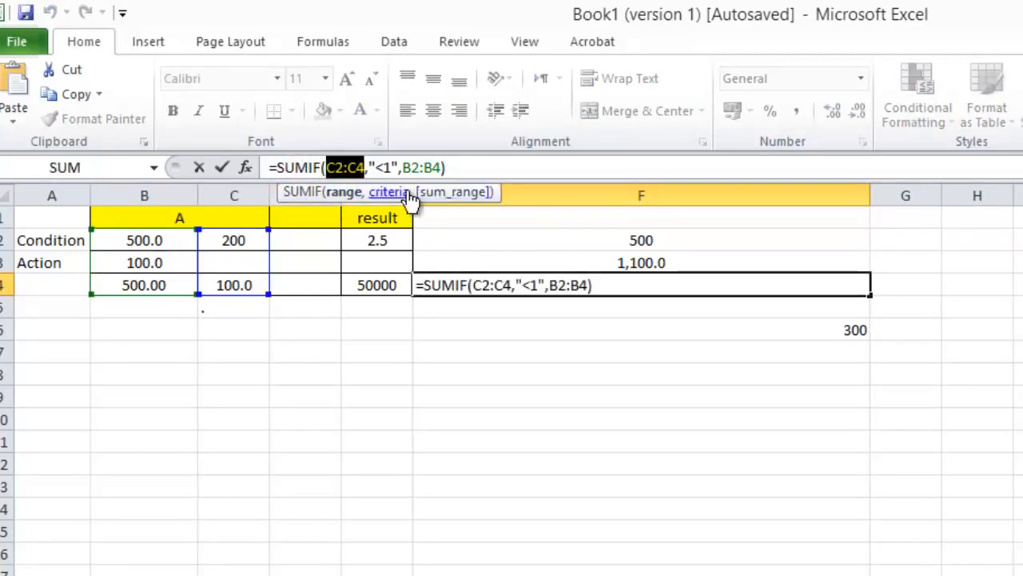
left_click(392, 194)
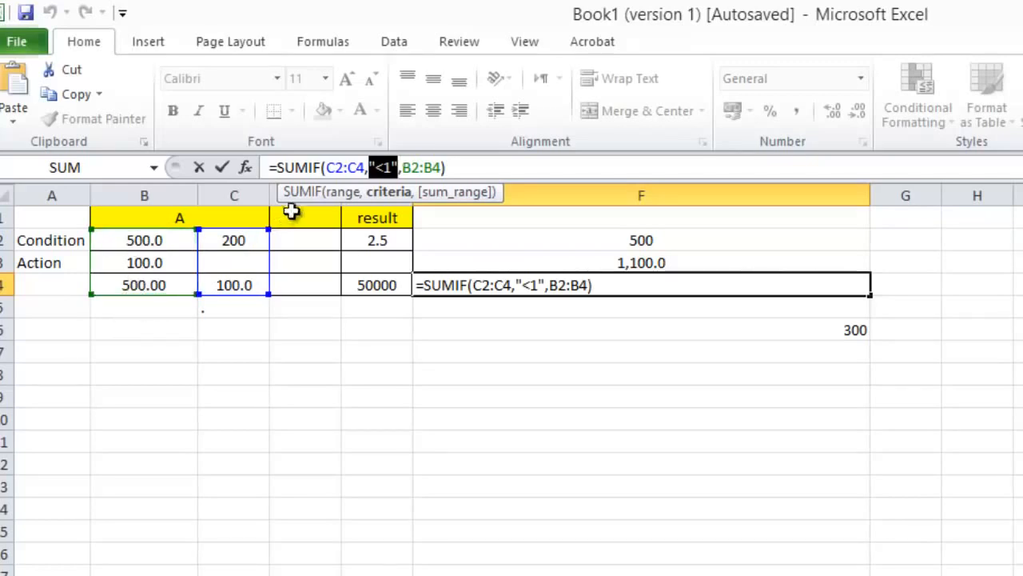
left_click(382, 165)
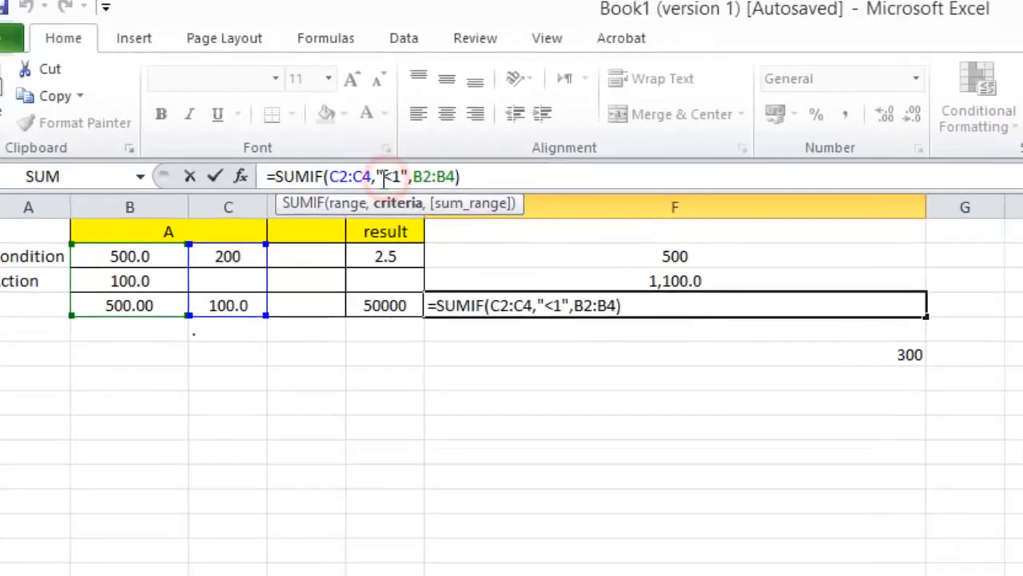
left_click_drag(384, 176, 376, 175)
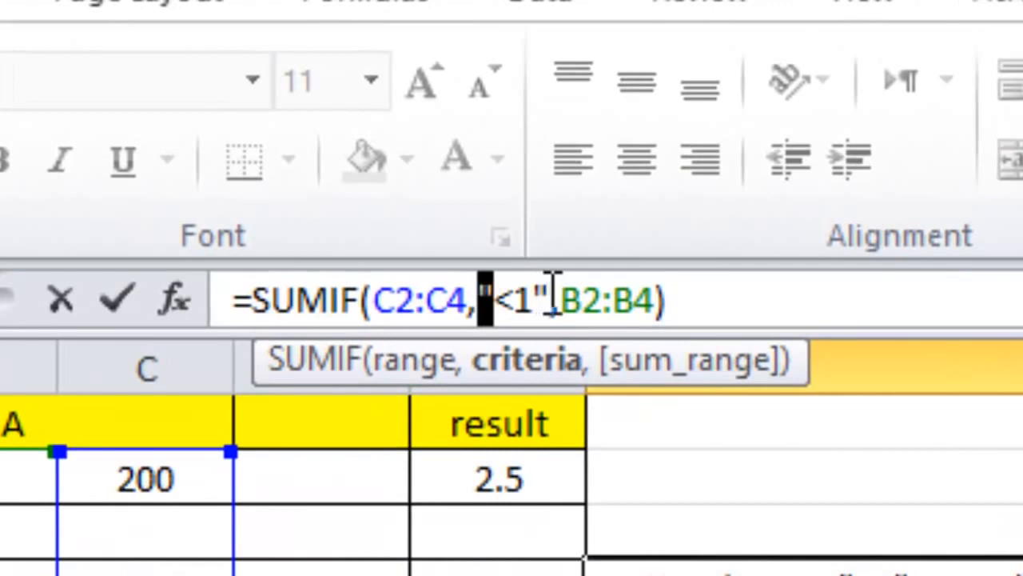
mouse_move(550, 300)
left_mouse_down()
mouse_move(483, 297)
mouse_move(552, 297)
left_mouse_up()
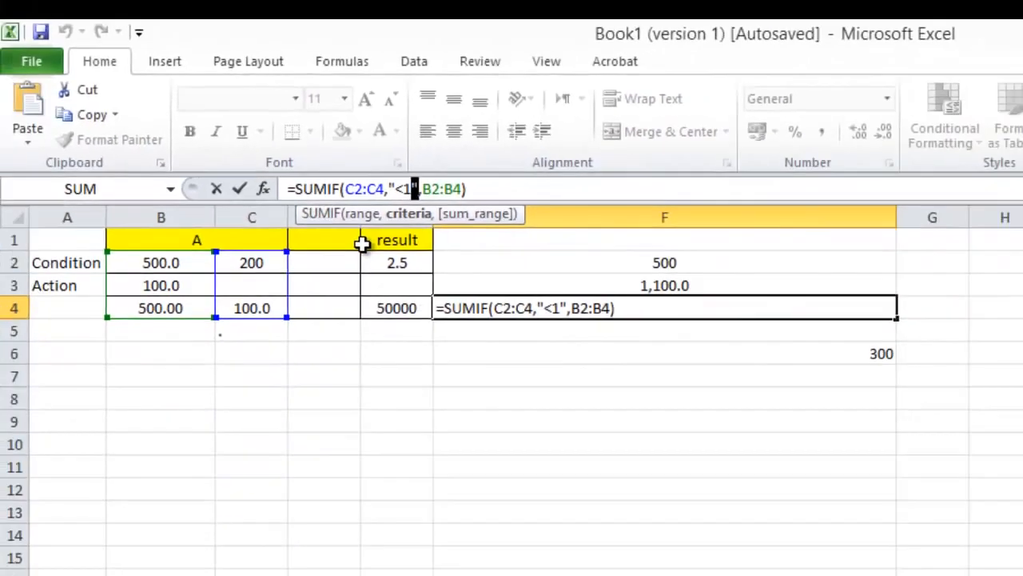
left_click(365, 440)
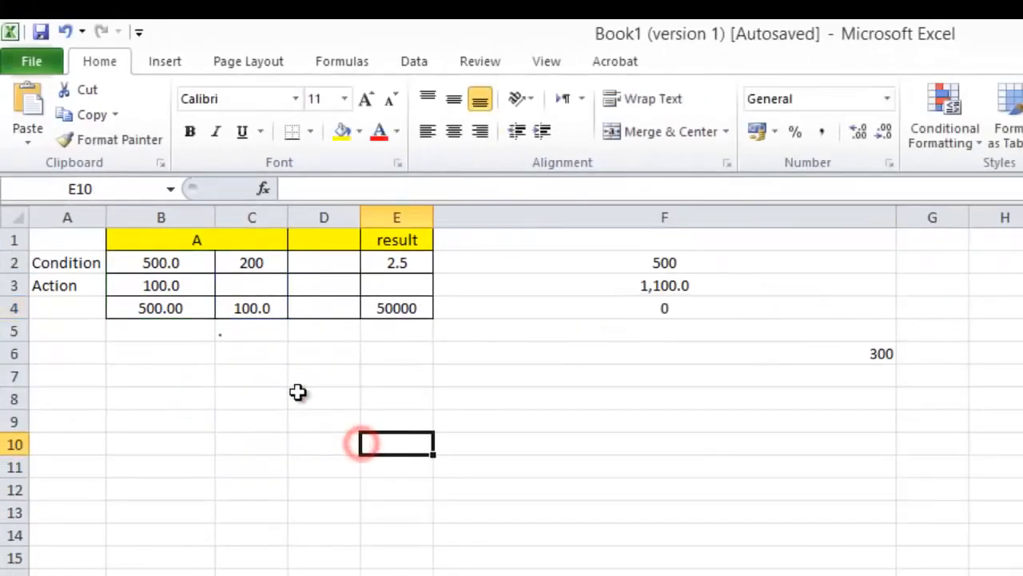
Step: Set cell C2 to 0.5 and check the SUMIF formula in F4
left_click(275, 266)
type(".5")
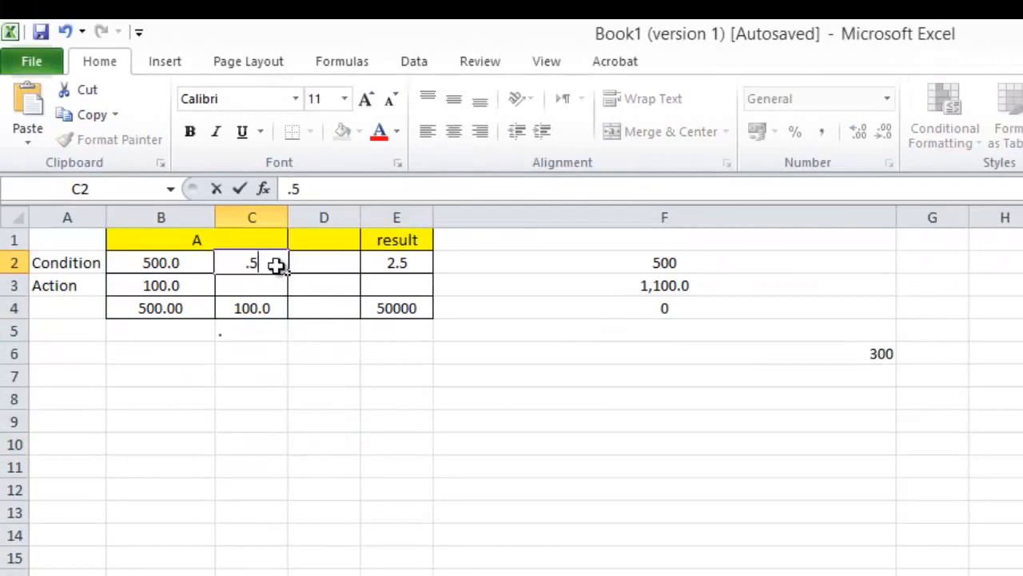
key("Return")
left_click(624, 306)
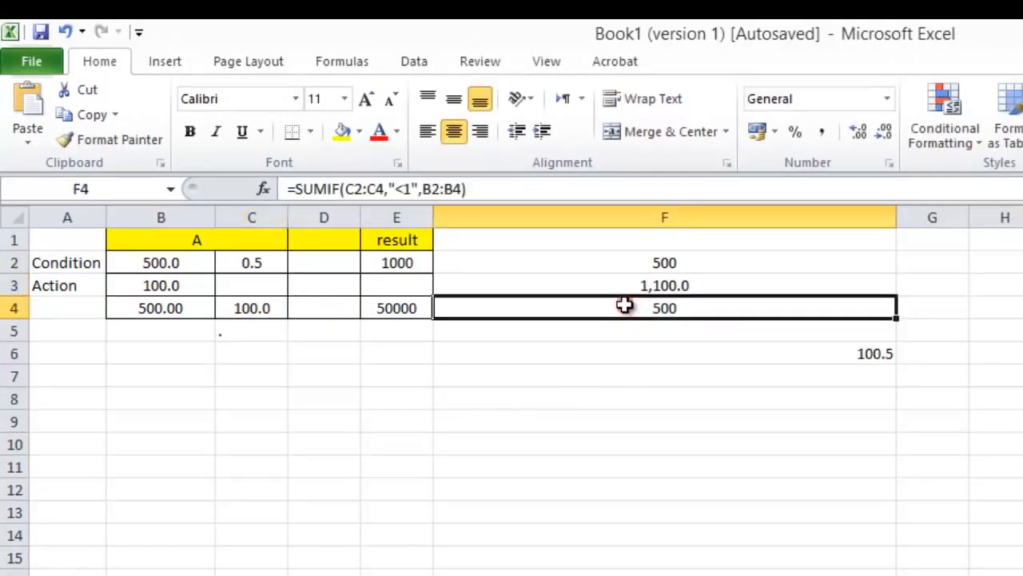
left_click(257, 260)
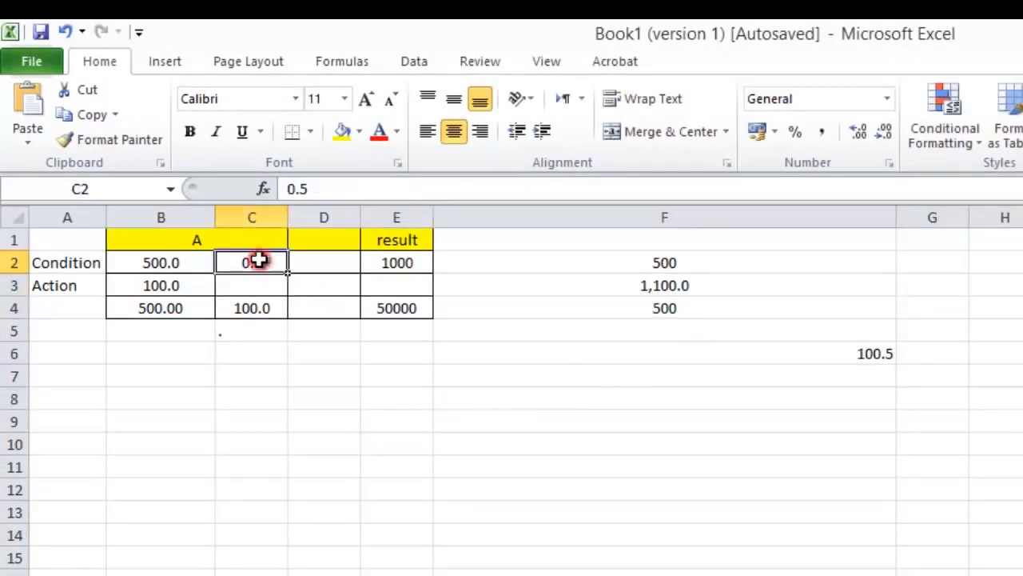
Step: Enter 0.9 in cell C3, in the Action row
left_click(262, 283)
type(".9")
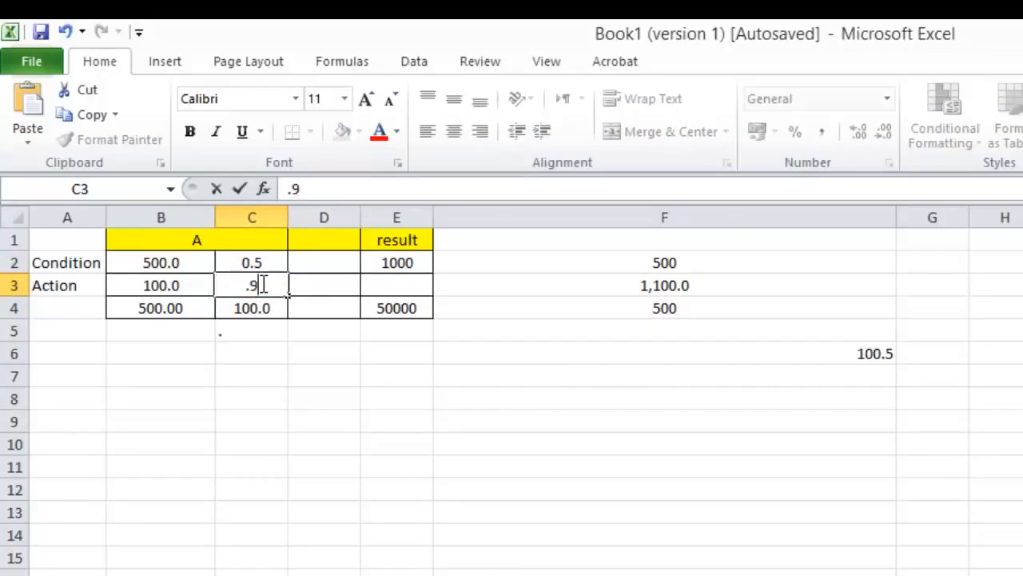
key("Return")
left_click(261, 284)
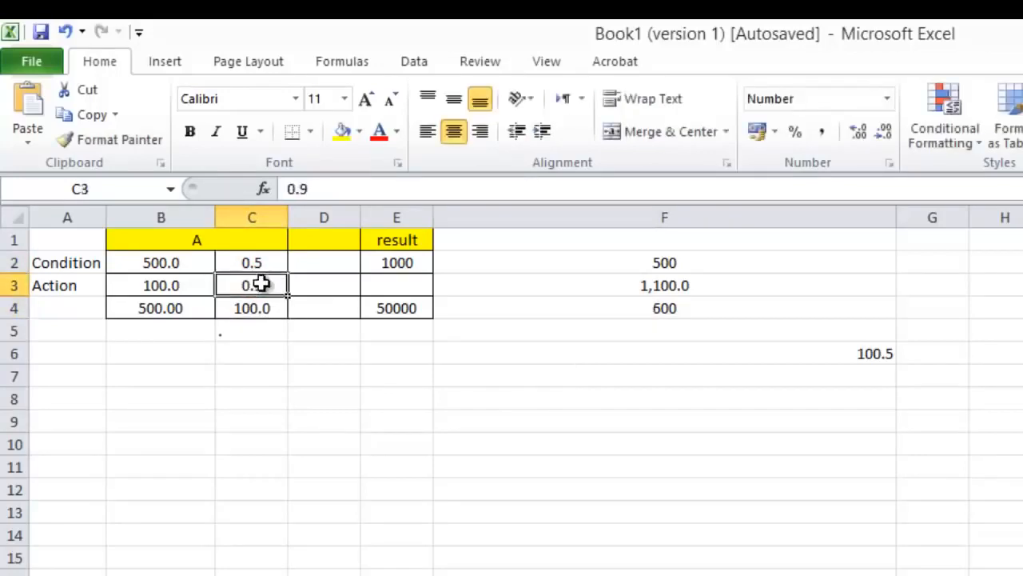
Step: Check the SUMIF result in F4 against the value in C3
left_click(718, 306)
left_click(251, 284)
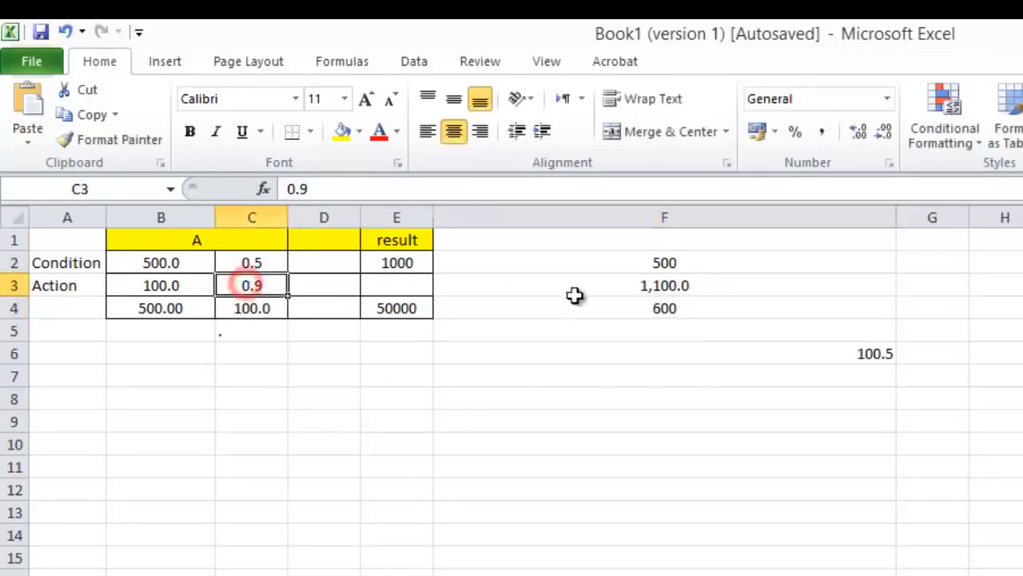
left_click(651, 302)
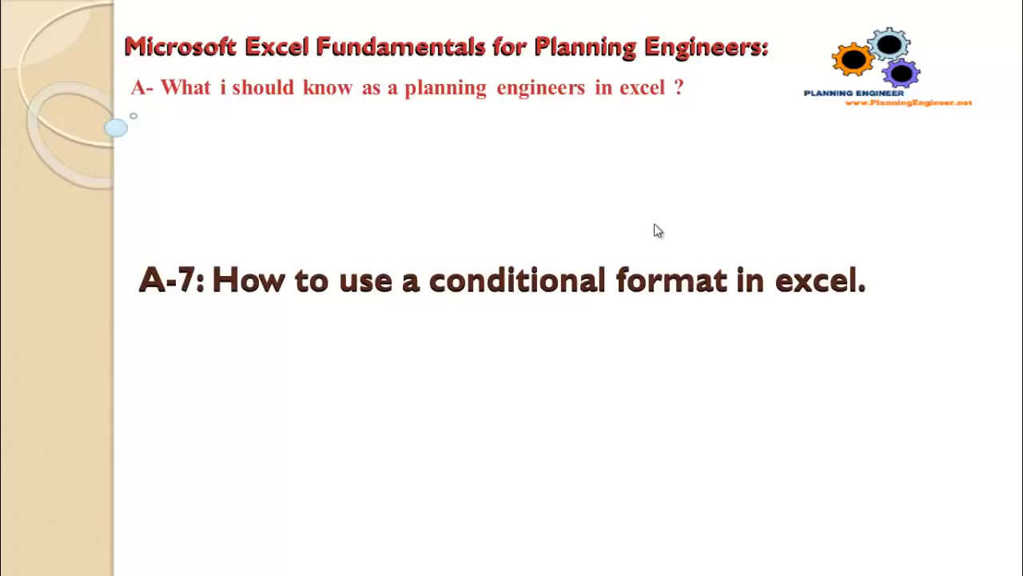
Step: Switch back to the Excel workbook and start a new conditional formatting rule for cells B2:E4
key("alt+Tab")
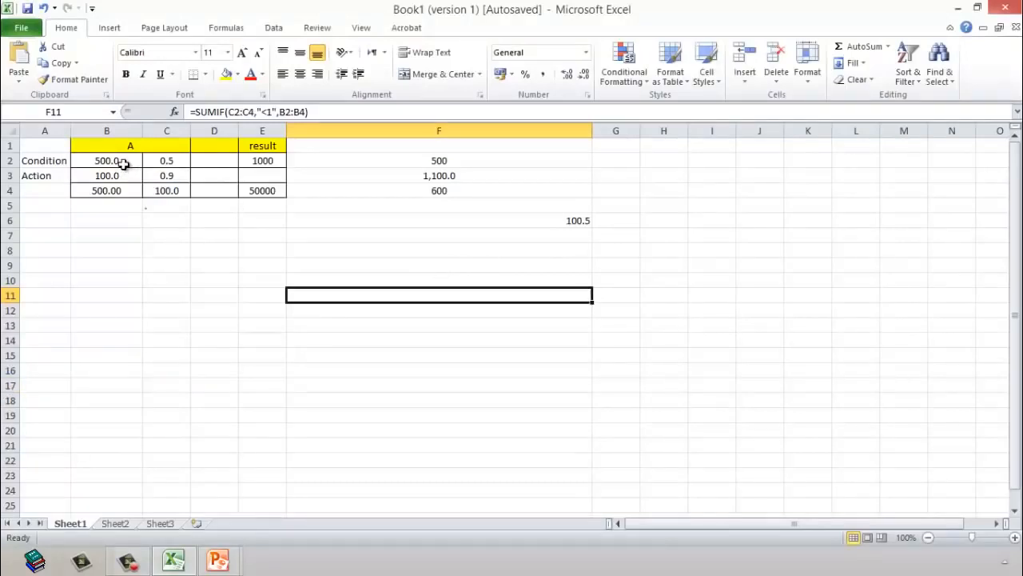
left_click_drag(123, 163, 274, 190)
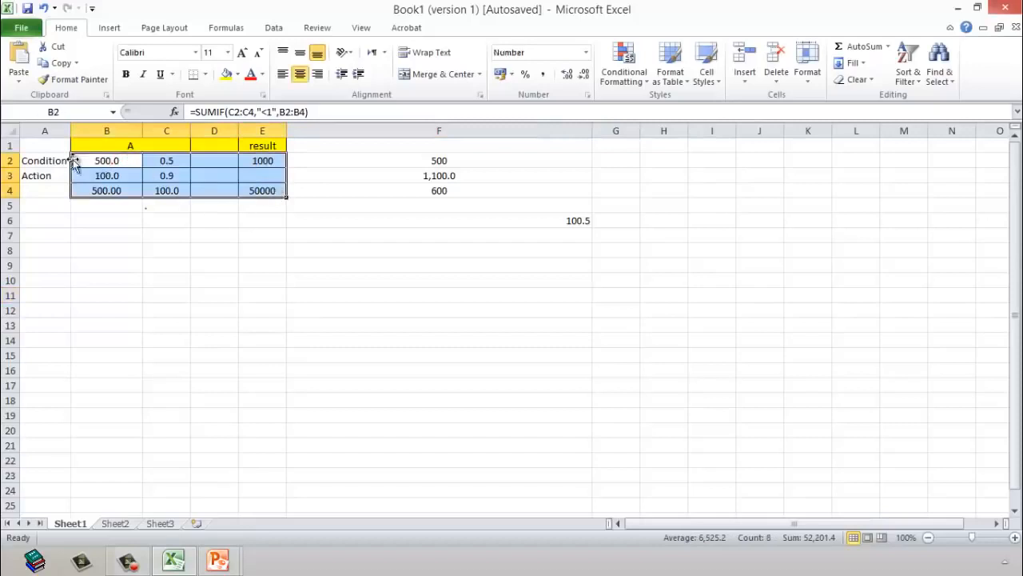
left_click(645, 83)
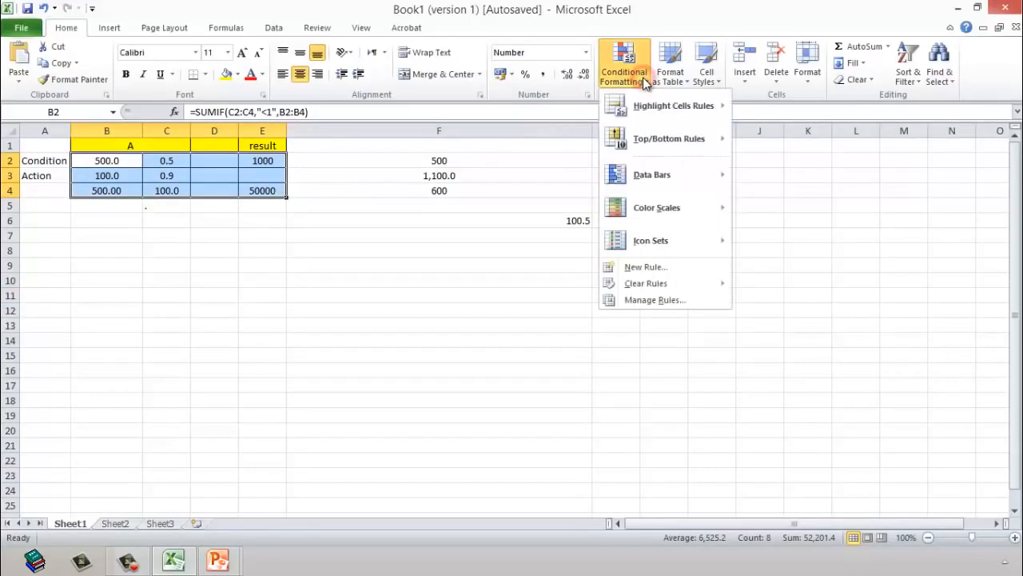
left_click(688, 267)
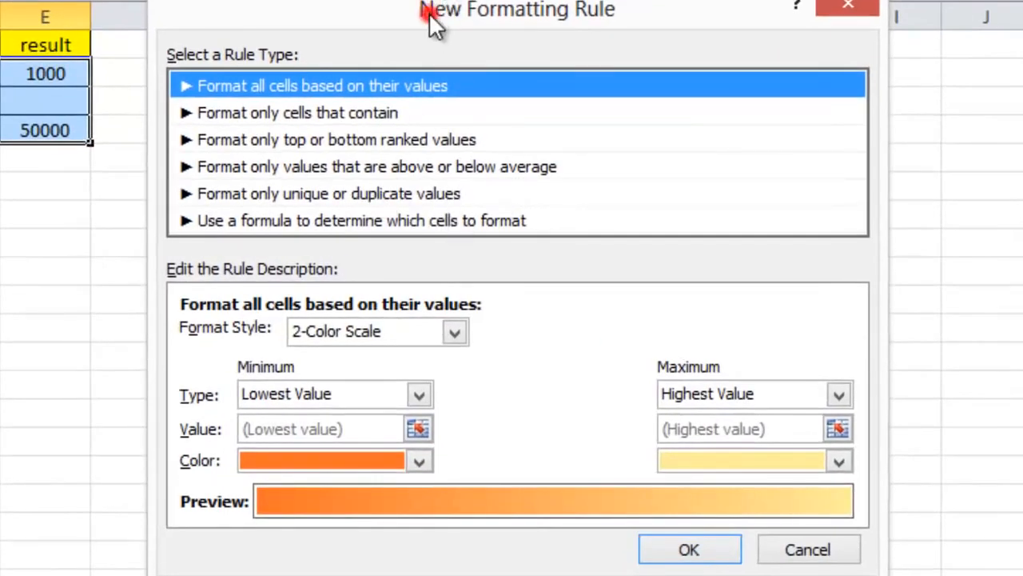
left_click_drag(429, 12, 451, 0)
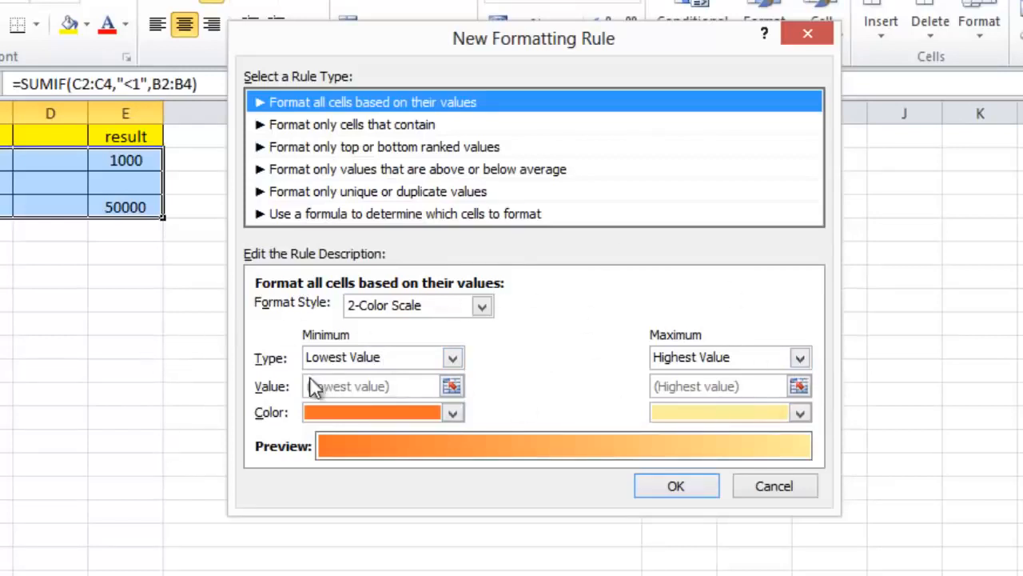
Step: Define the rule to format only cells that contain a cell value less than 100
left_click(381, 128)
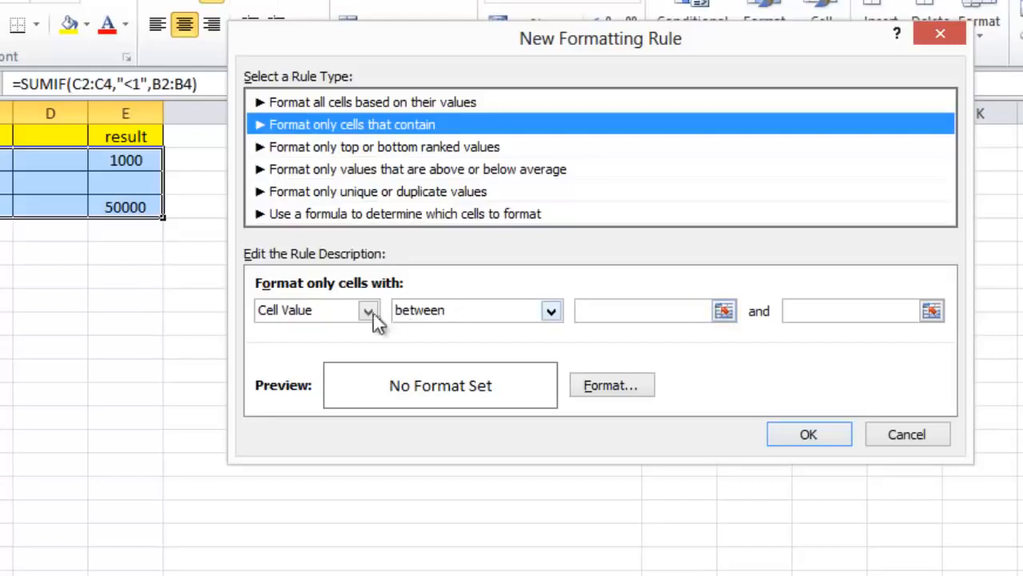
left_click(497, 310)
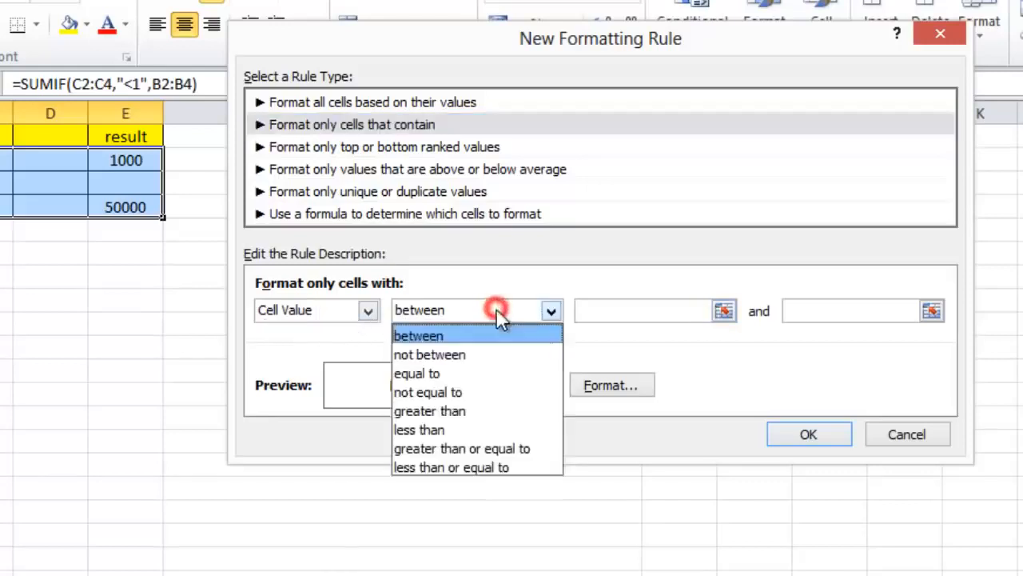
left_click(469, 429)
left_click(604, 308)
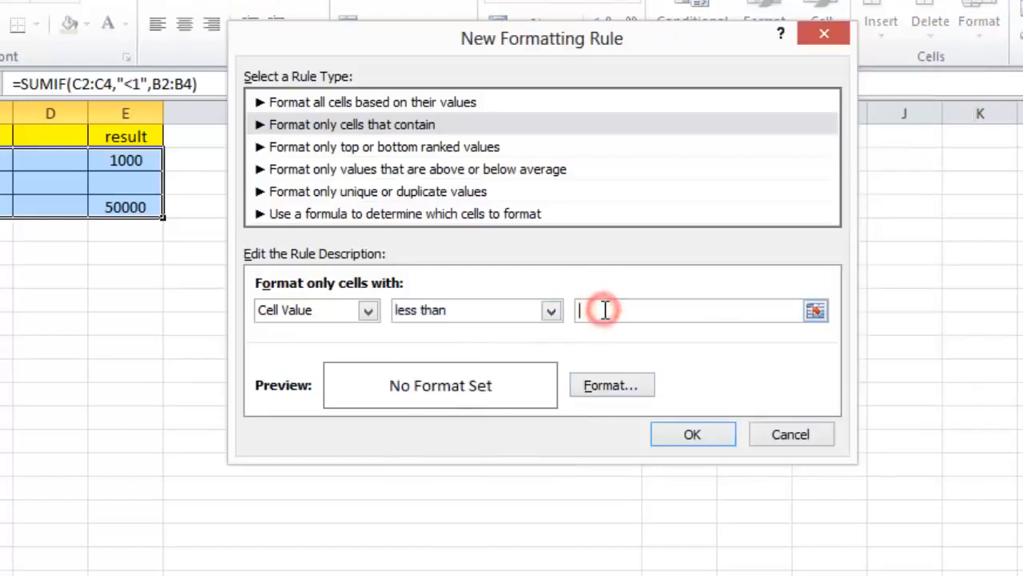
type("100")
Step: Give the rule a red background fill and apply it to the selected range
left_click(607, 386)
left_click(445, 90)
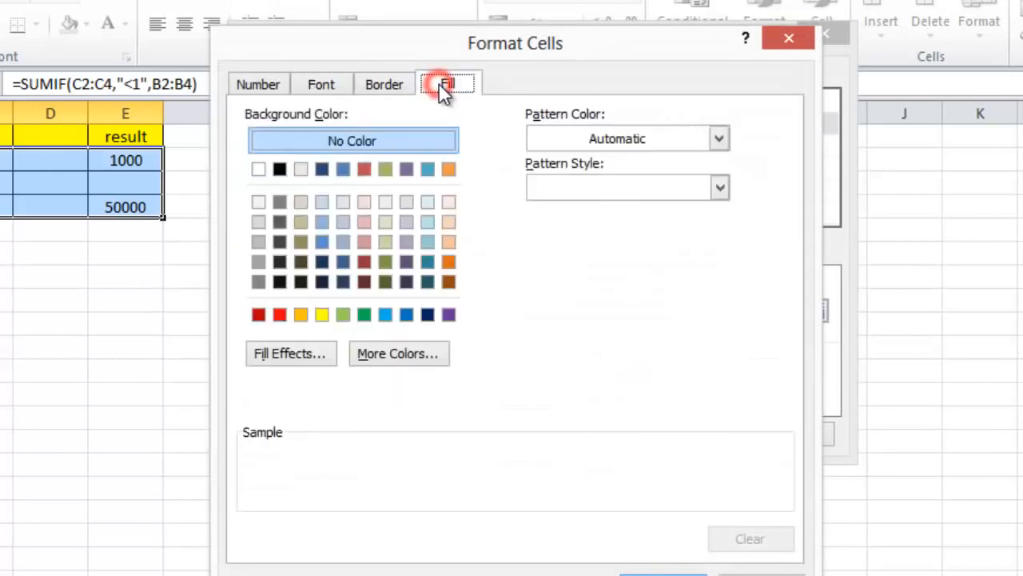
left_click(280, 314)
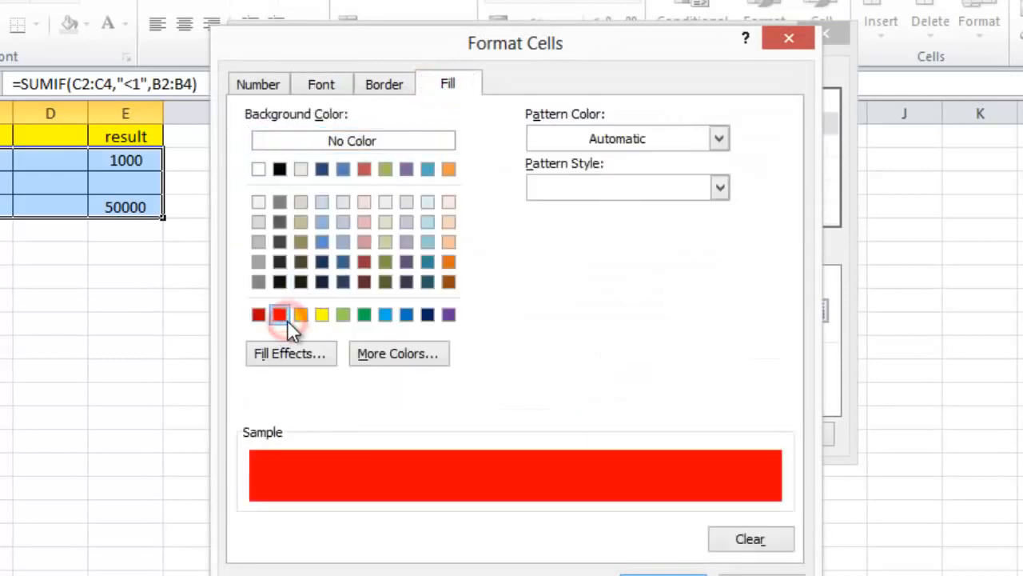
left_click(664, 575)
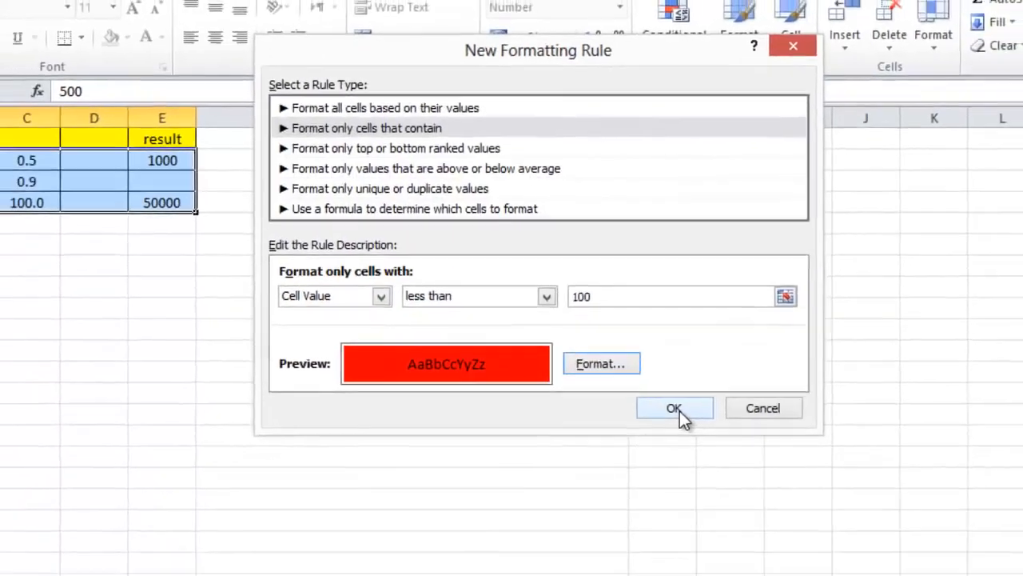
left_click(695, 434)
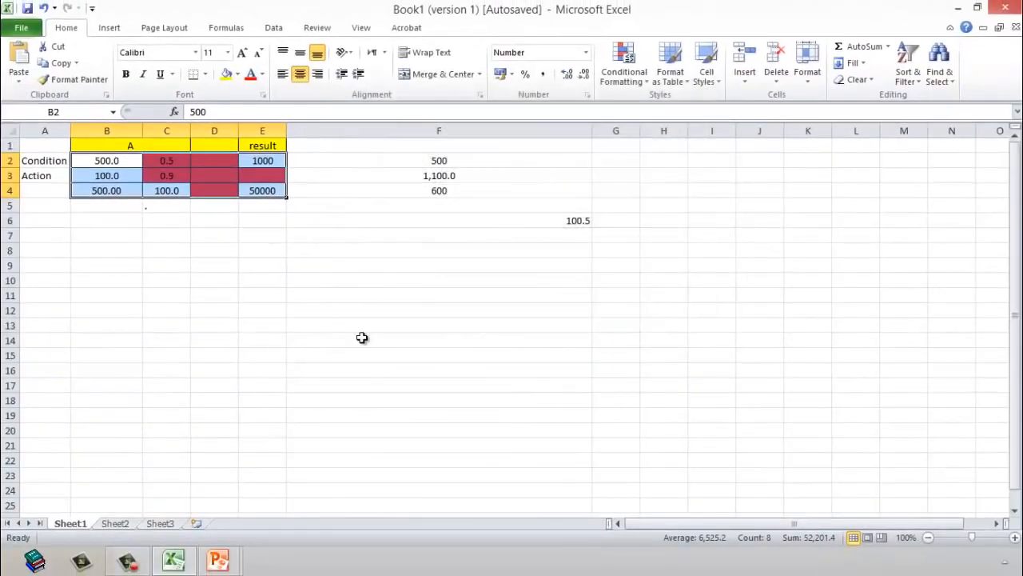
Step: Inspect which cells in C2:E4 the conditional format highlights
left_click(342, 363)
left_click_drag(178, 162, 270, 192)
left_click(230, 234)
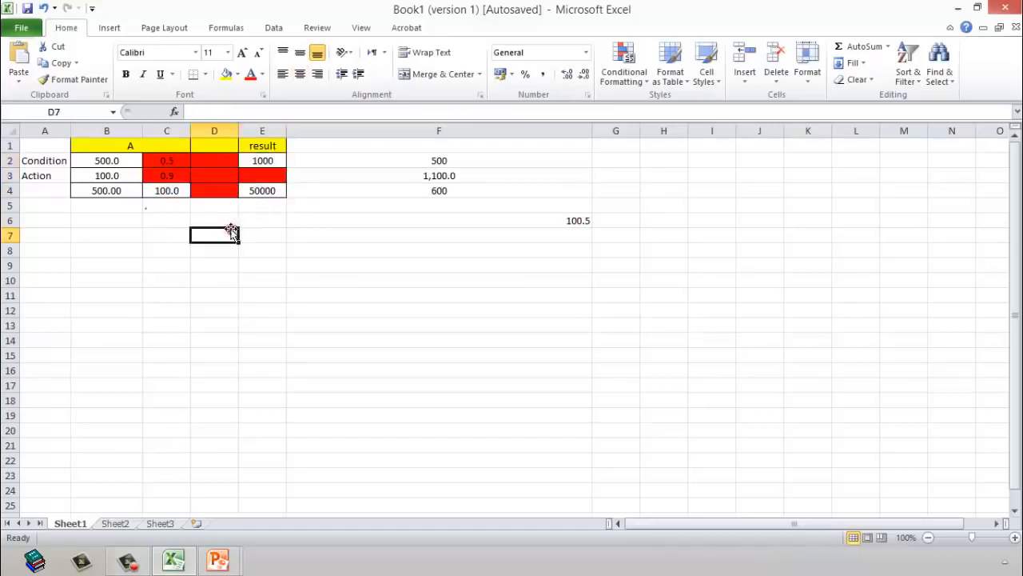
Step: Set cell C2 to 120 and check its conditional formatting
left_click(157, 165)
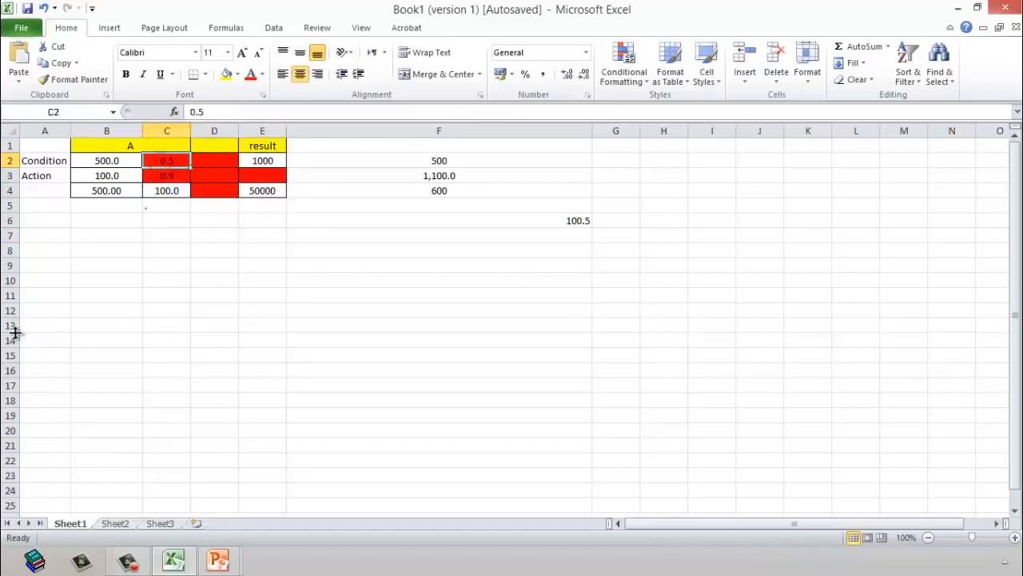
type("120")
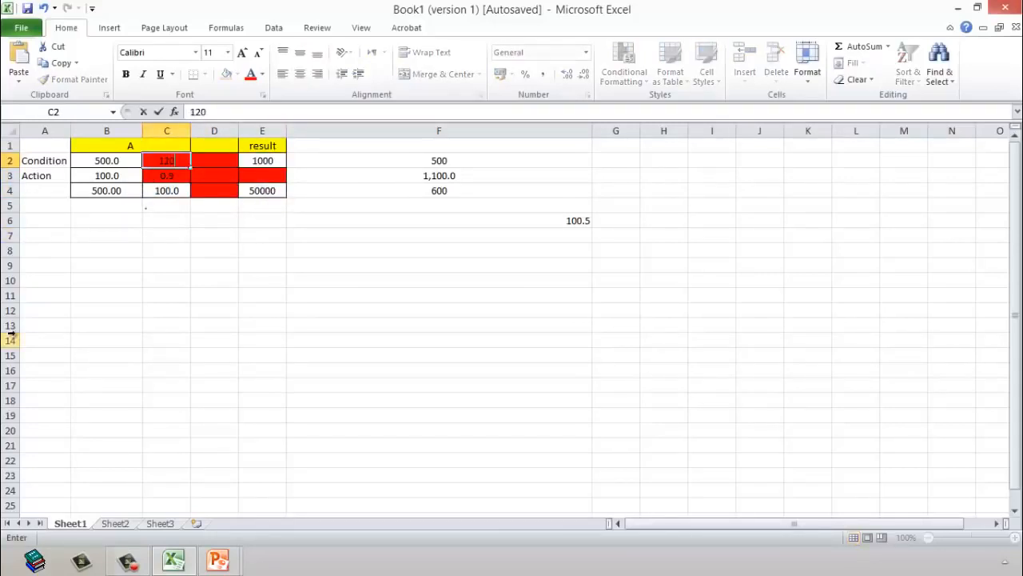
key("Return")
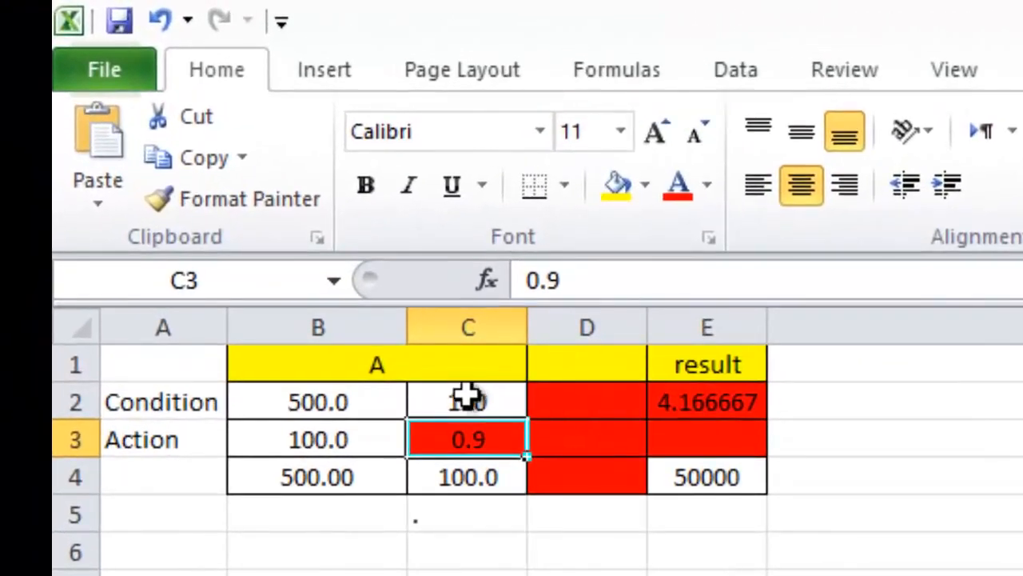
left_click(166, 159)
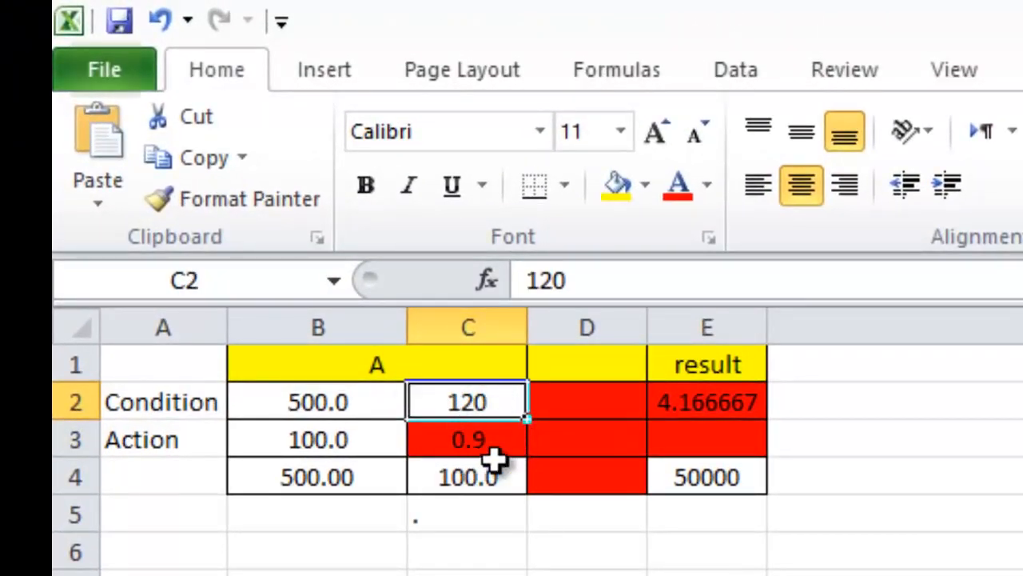
Step: Set cell B2 to 50 to test the less-than-100 rule
left_click(342, 415)
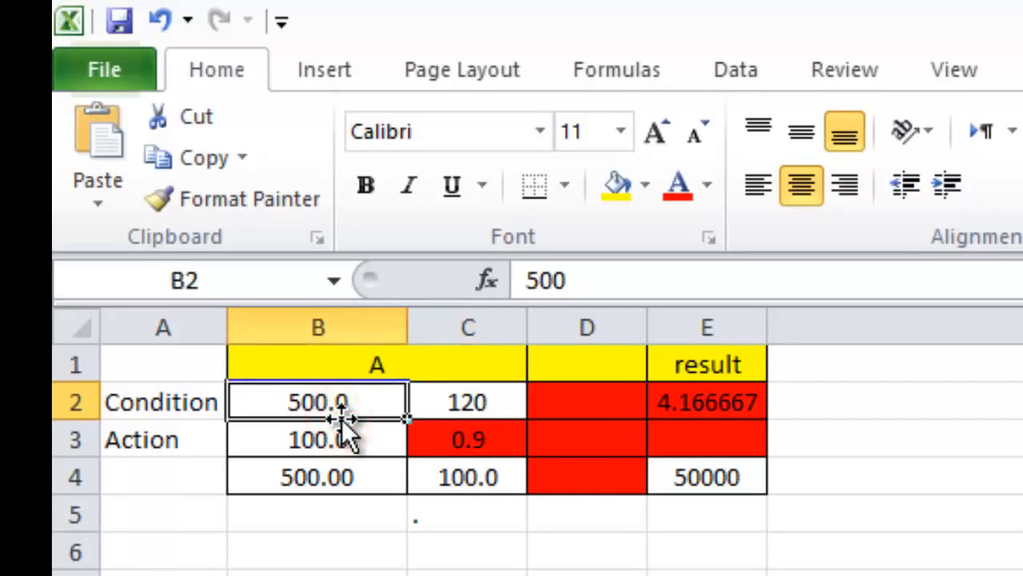
type("50")
key("Return")
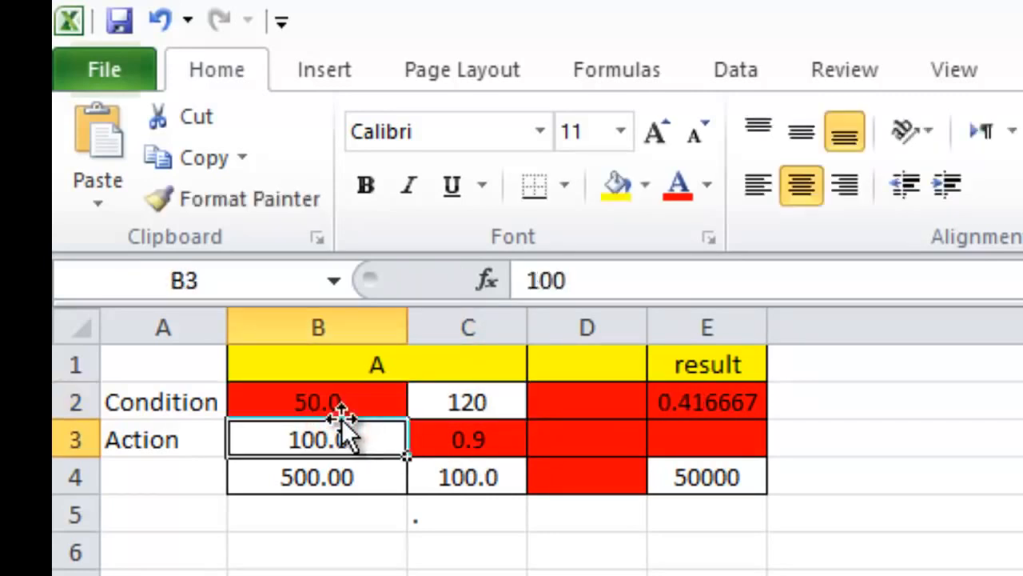
Step: Review the conditional formatting of B2 and the whole range B2:E4
left_click(308, 391)
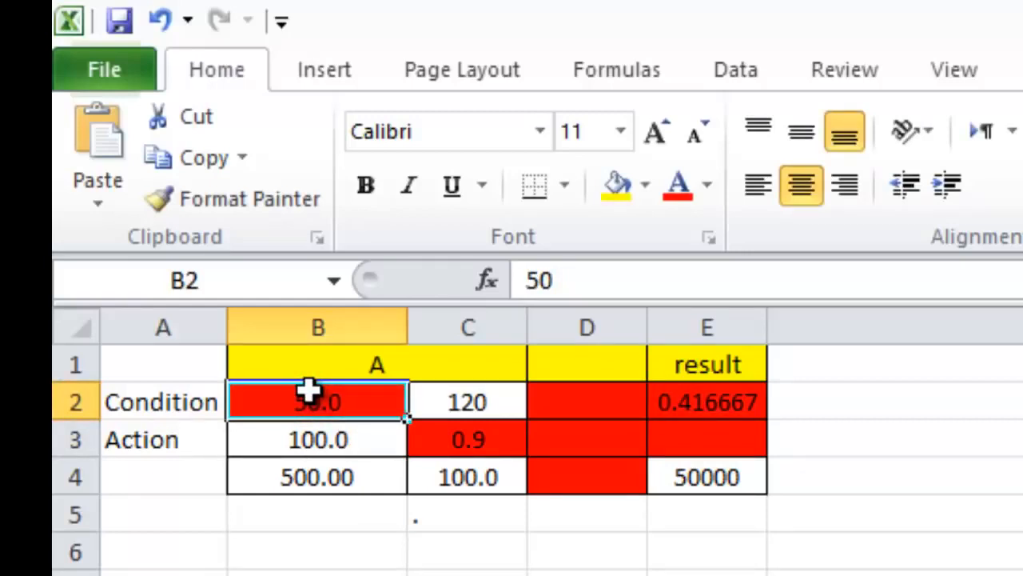
left_click_drag(308, 391, 720, 475)
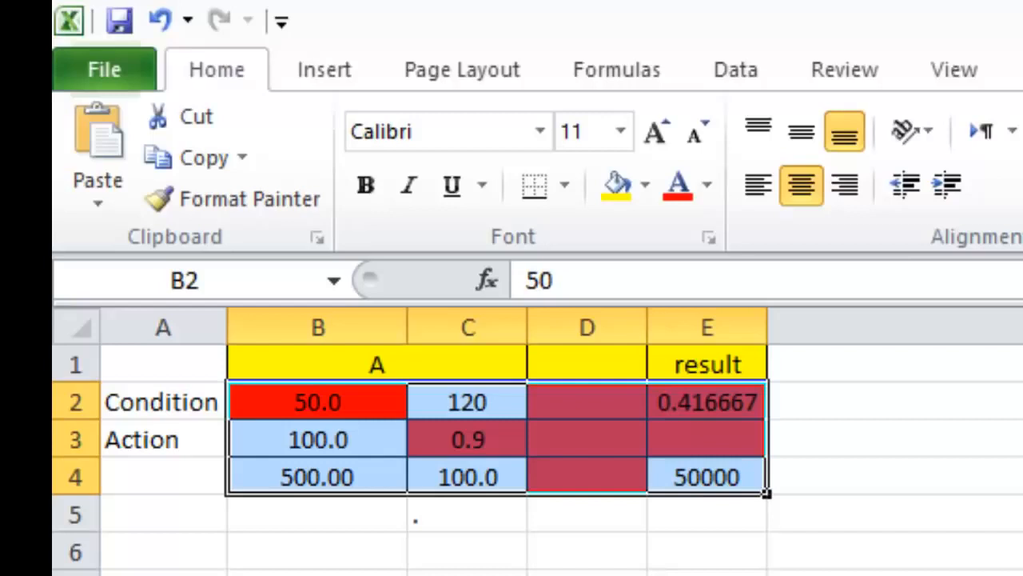
left_click(311, 575)
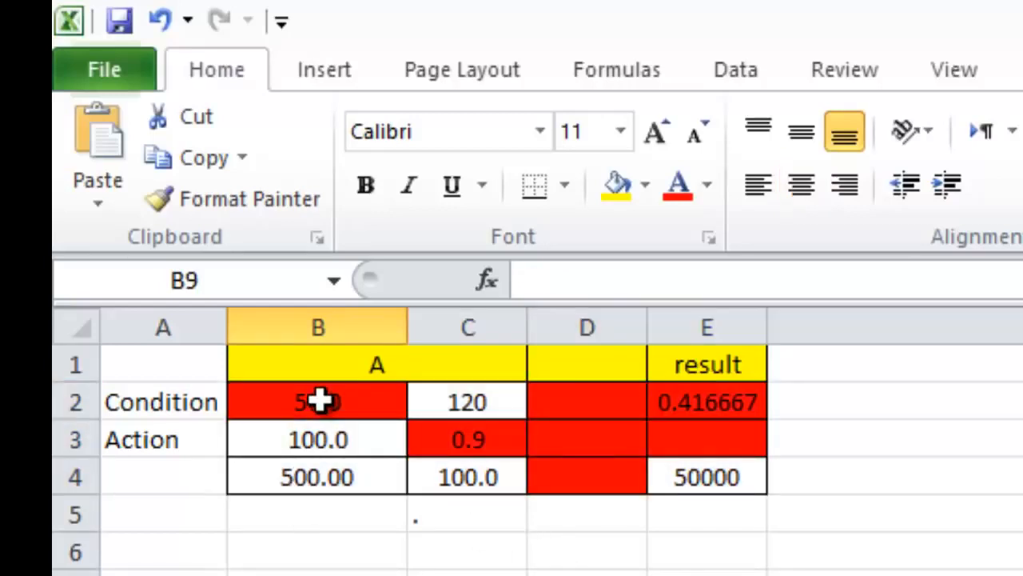
left_click_drag(320, 401, 696, 476)
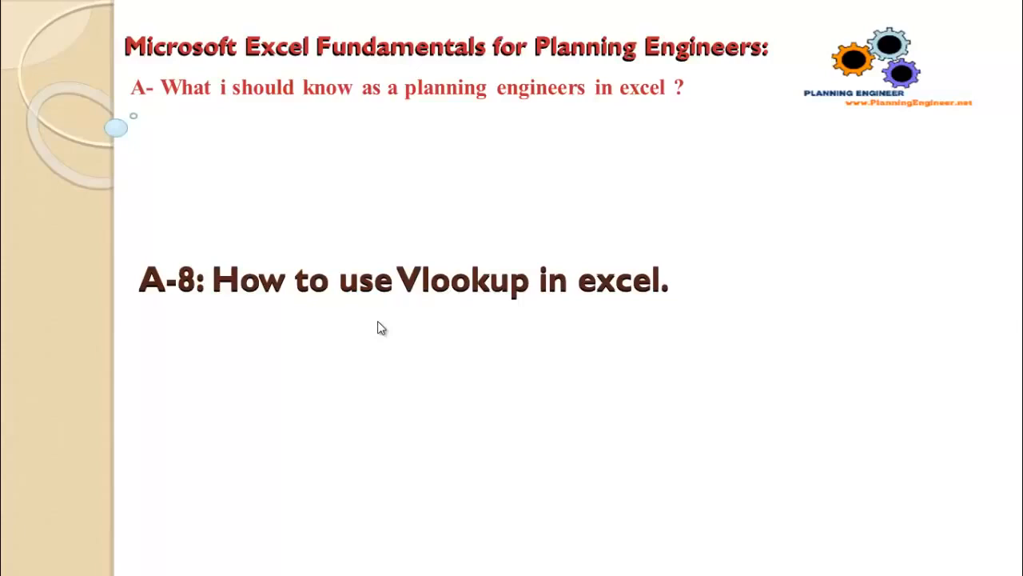
Step: On Sheet2, widen column A slightly and enter the header "Activity ID" in A1
left_click(114, 522)
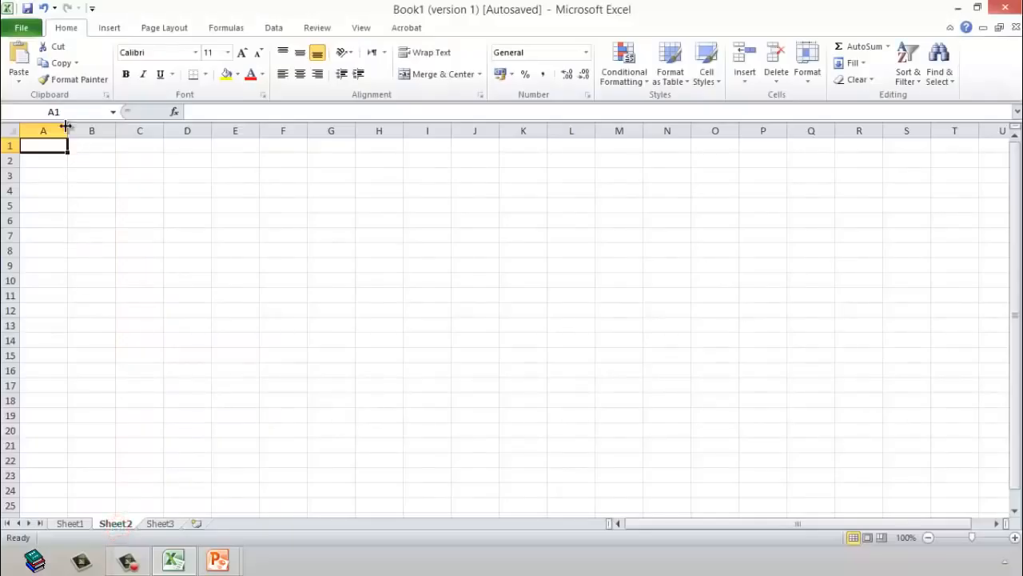
left_click_drag(67, 130, 86, 131)
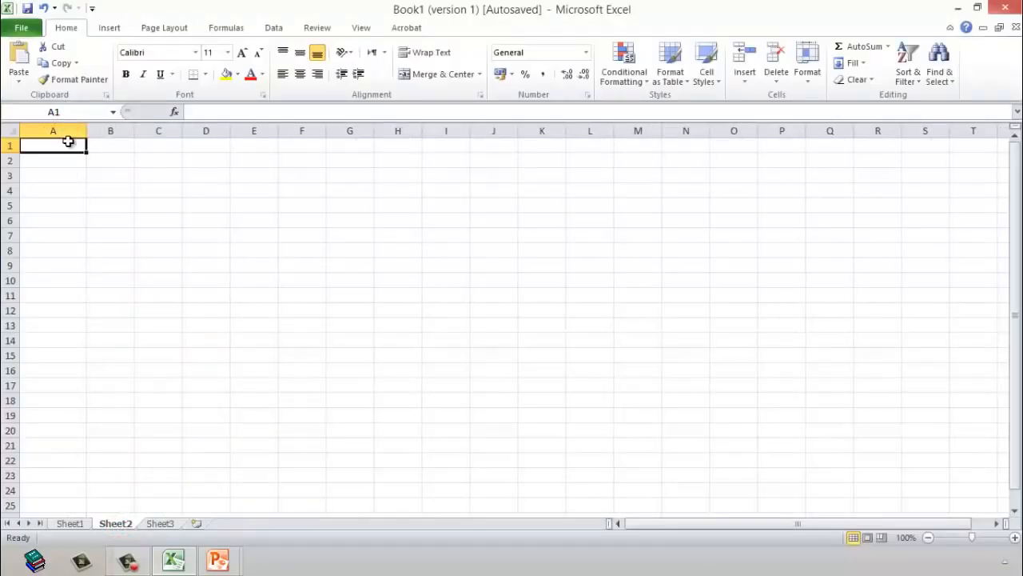
type("Activit")
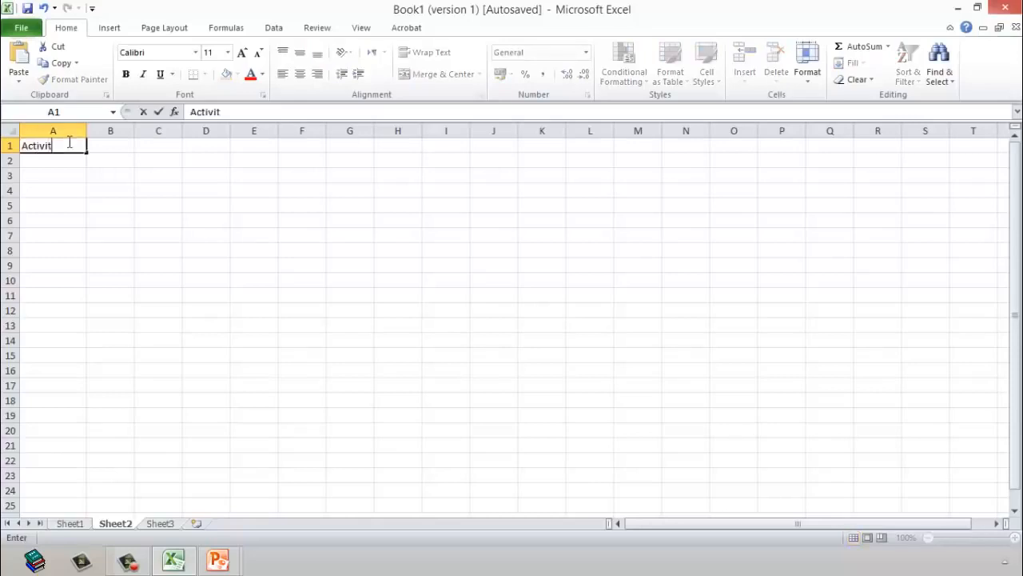
type("y ID")
key("Return")
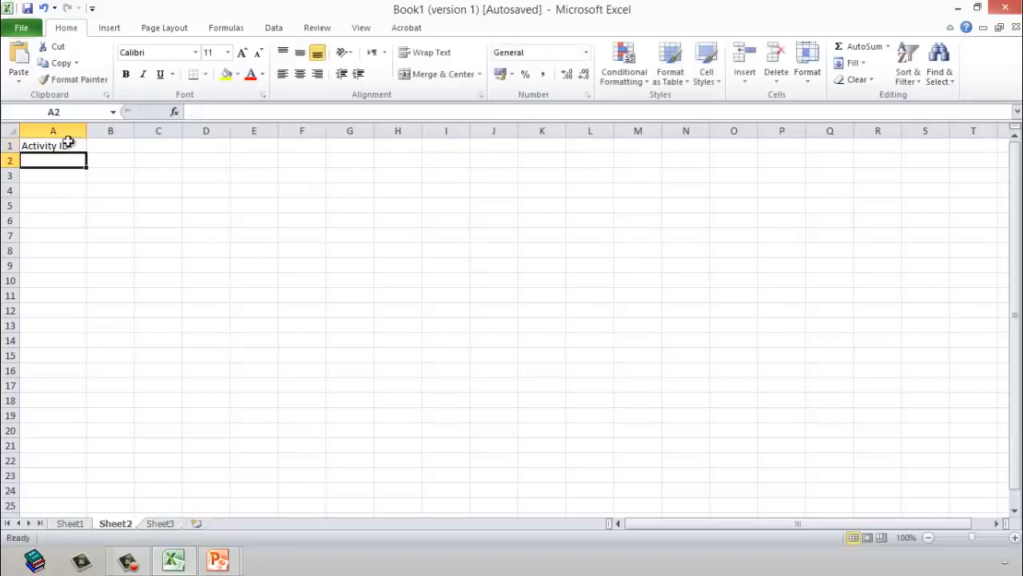
Step: Enter the activity IDs 10, 20, 30 and 40 in cells A2 to A5
type("10")
key("Return")
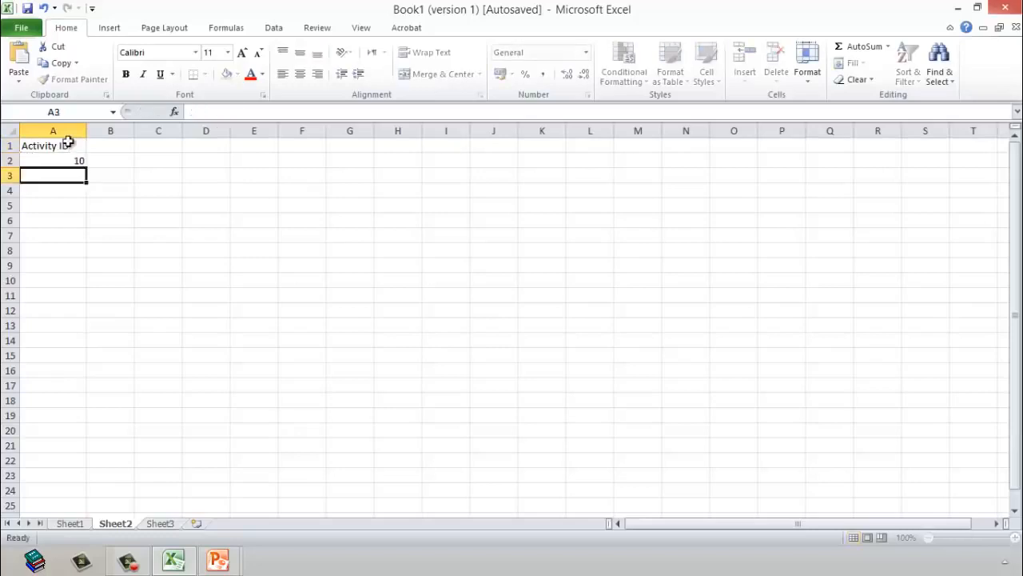
type("20")
key("Return")
type("30")
key("Return")
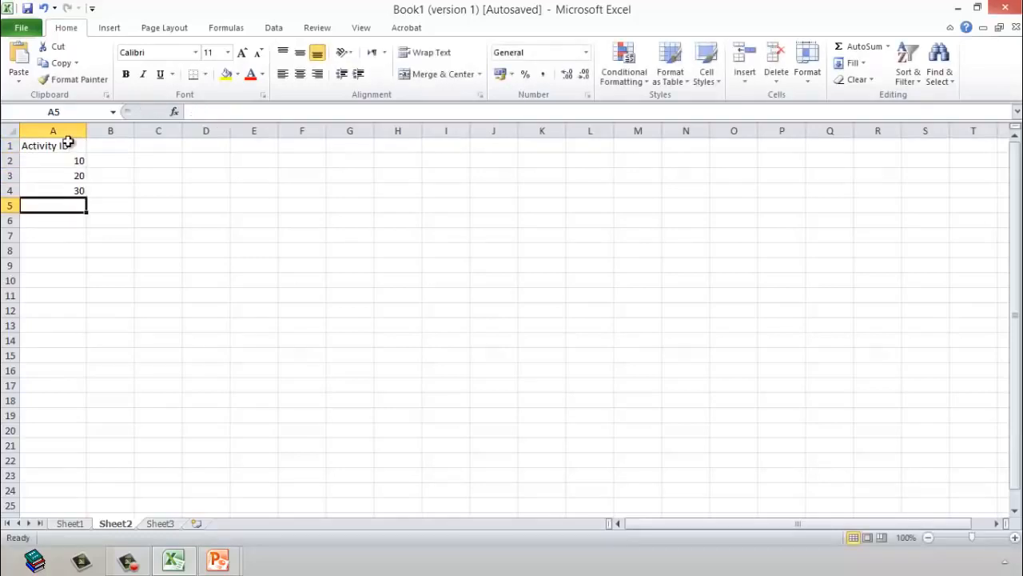
type("40")
key("Return")
Step: Extend the activity ID series down to 130 in A14 and center the contents of column A
left_click_drag(57, 162, 72, 342)
left_click(168, 220)
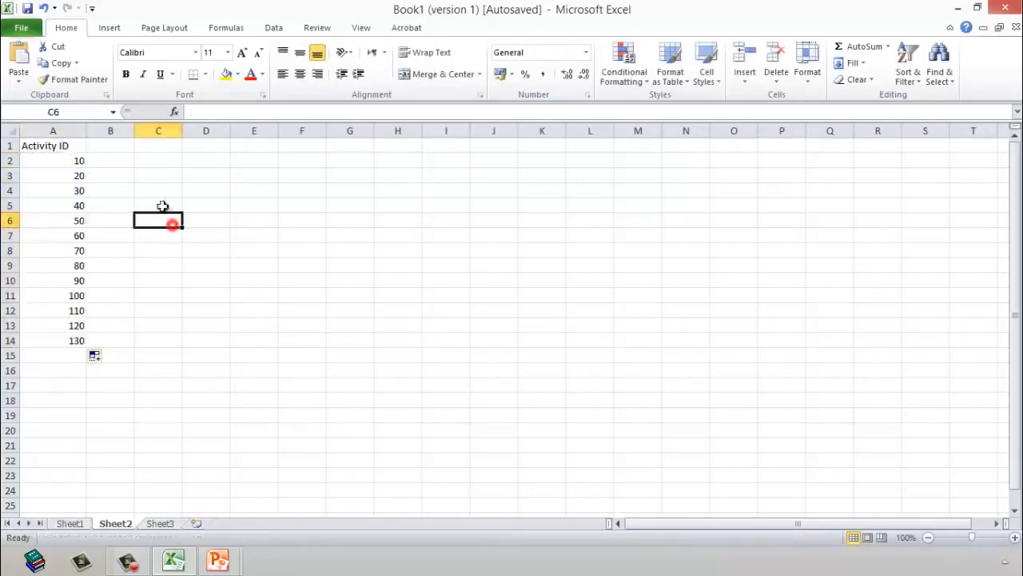
left_click(75, 128)
left_click(300, 73)
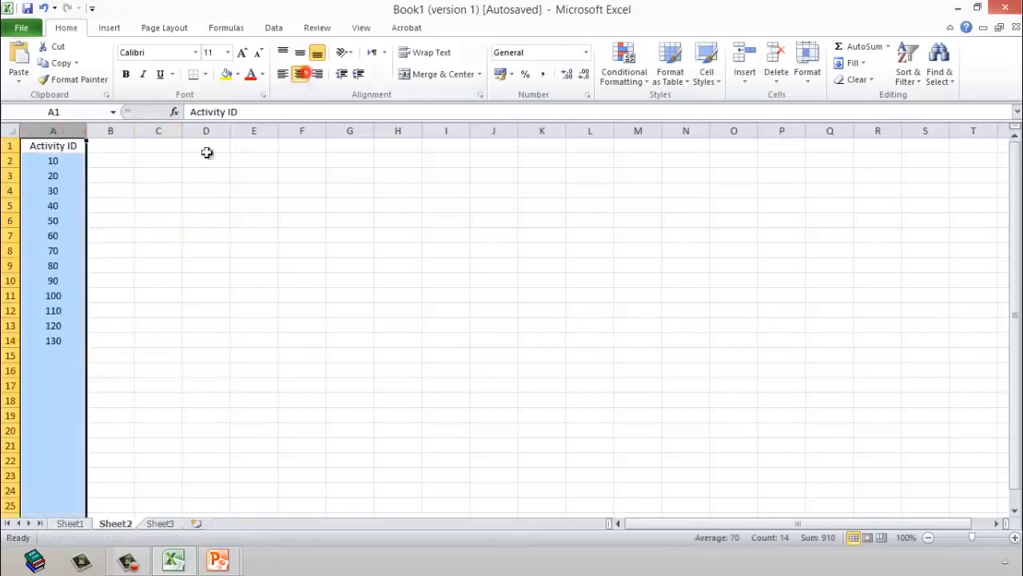
Step: Widen column B to about three times its width and enter the header "Activity start date" in B1
left_click_drag(133, 134, 236, 132)
left_click(146, 147)
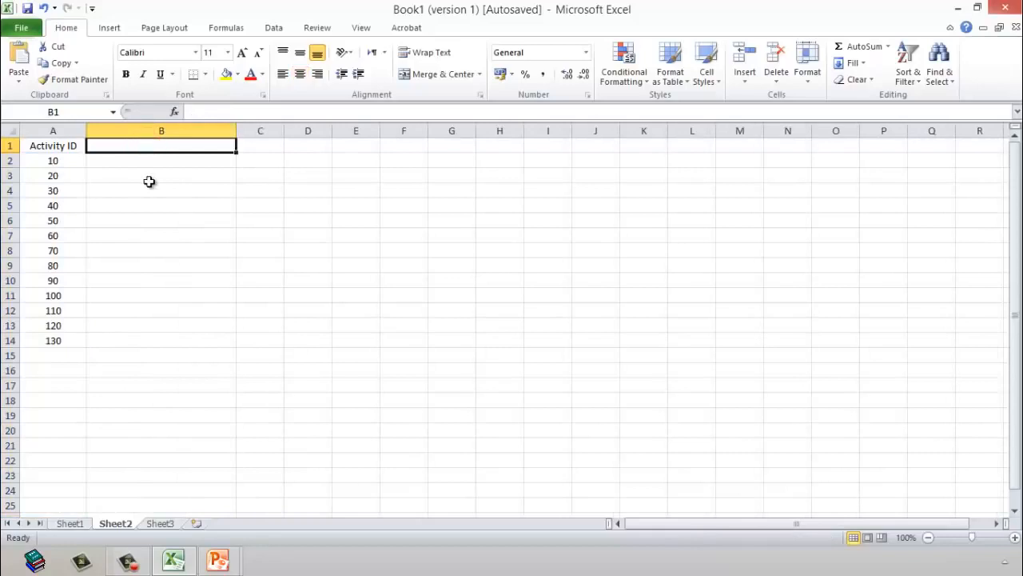
type("Activity")
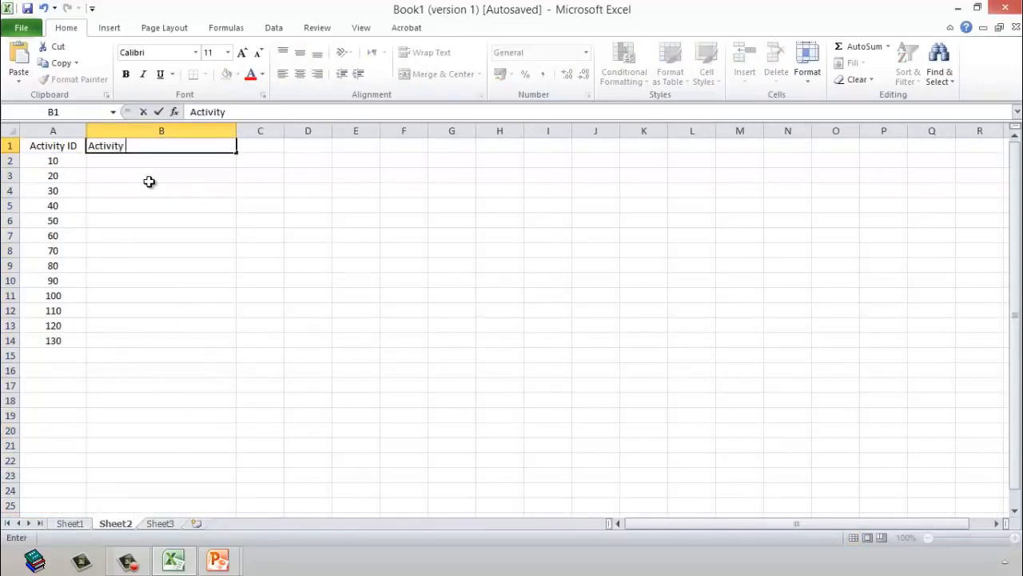
type(" start date")
key("Return")
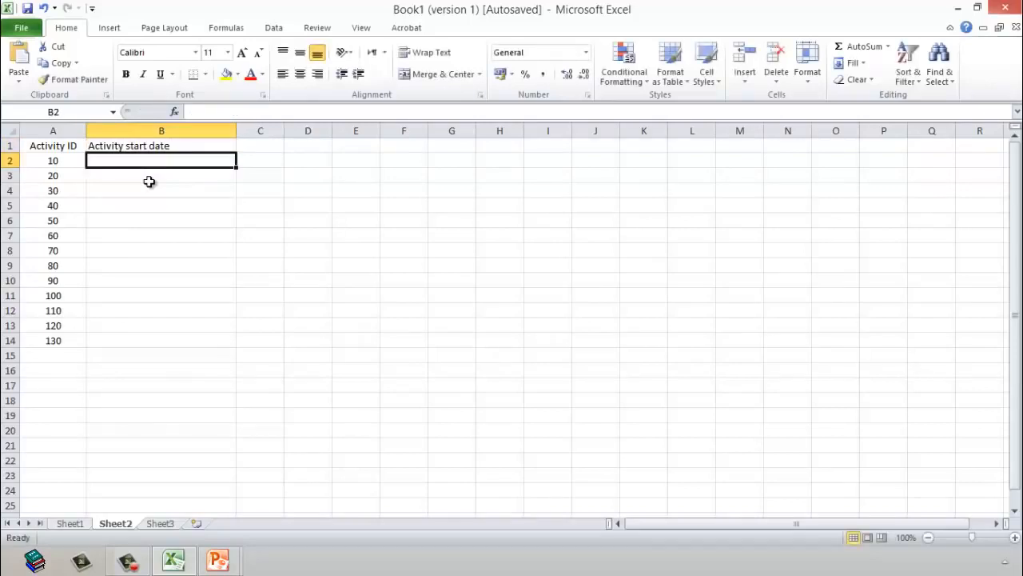
Step: Enter the first activity's start date, 1/1/2010, in cell B2
type("1")
type("/01/2010")
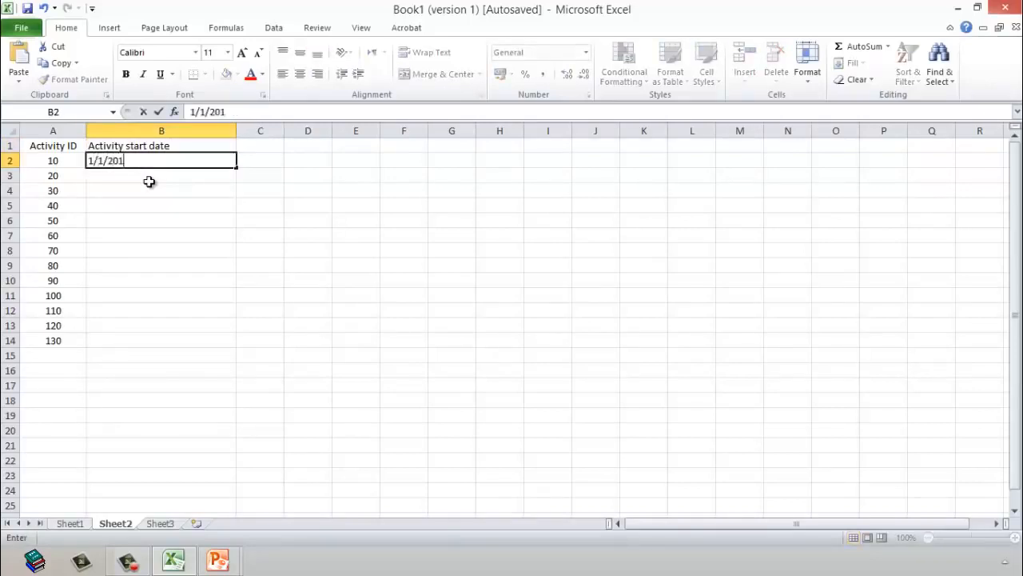
key("Return")
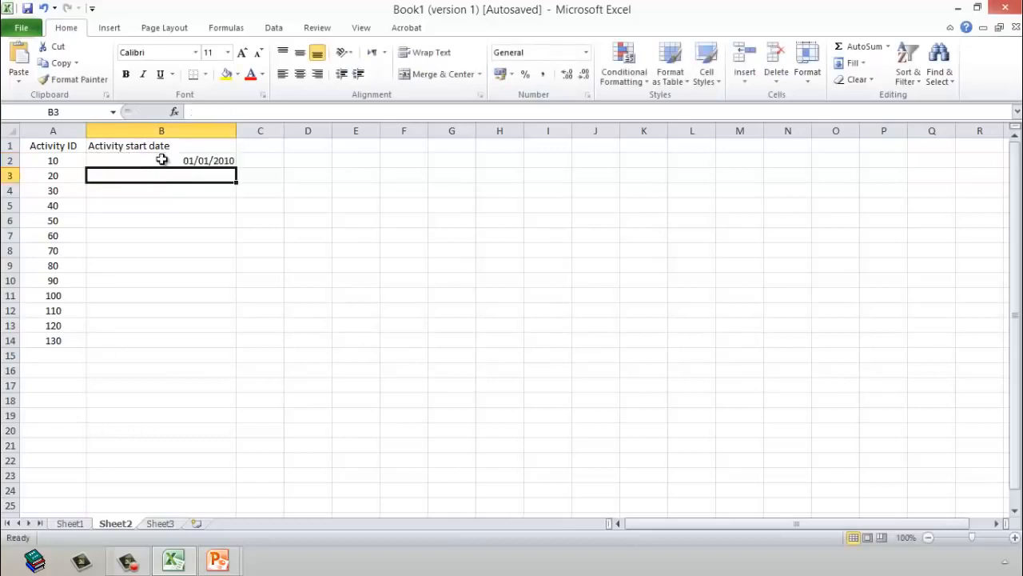
Step: Format the date in B2 with the "14 March 2001" date type and center it both vertically and horizontally
right_click(163, 159)
left_click(258, 371)
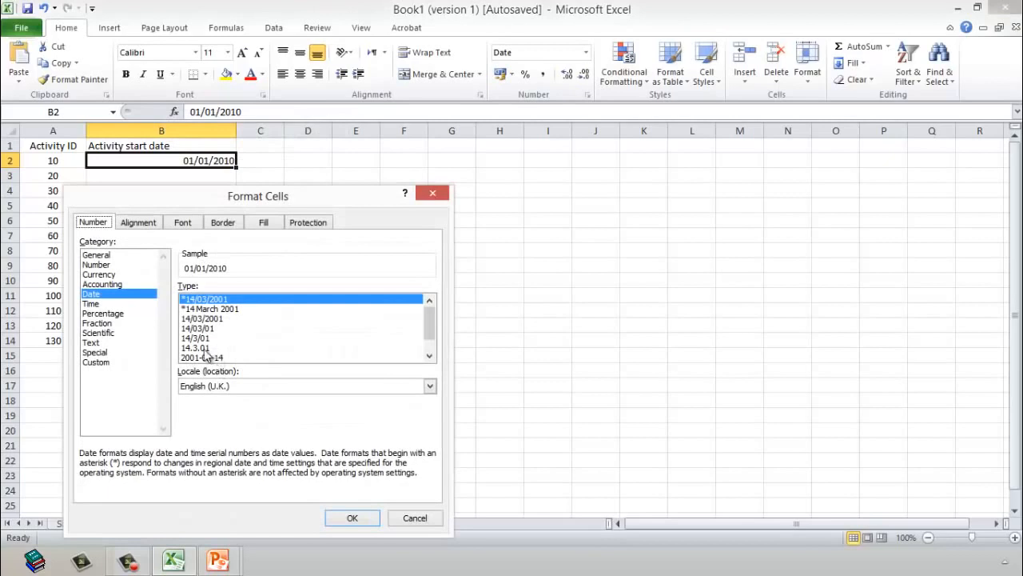
left_click(429, 355)
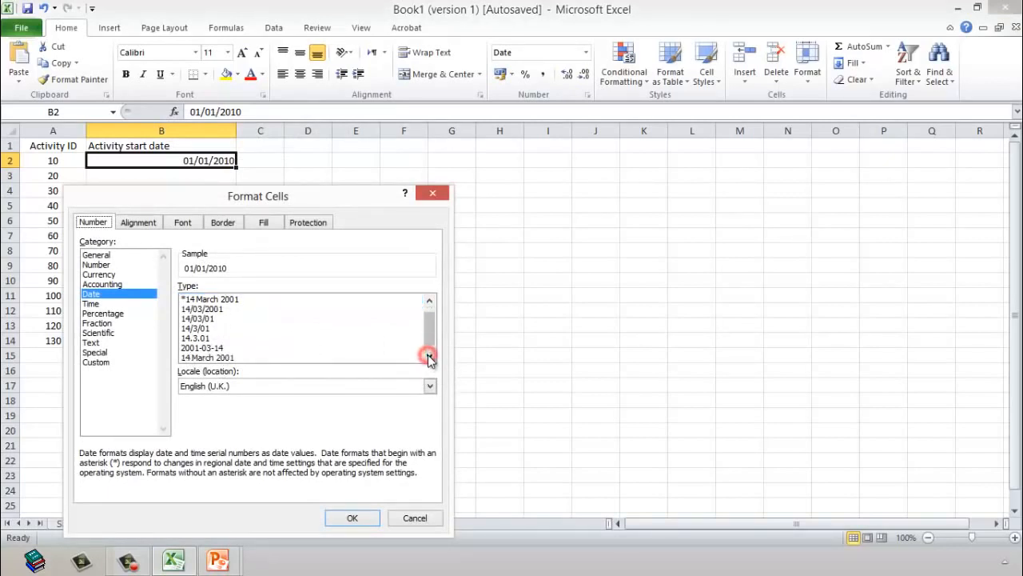
left_click(215, 357)
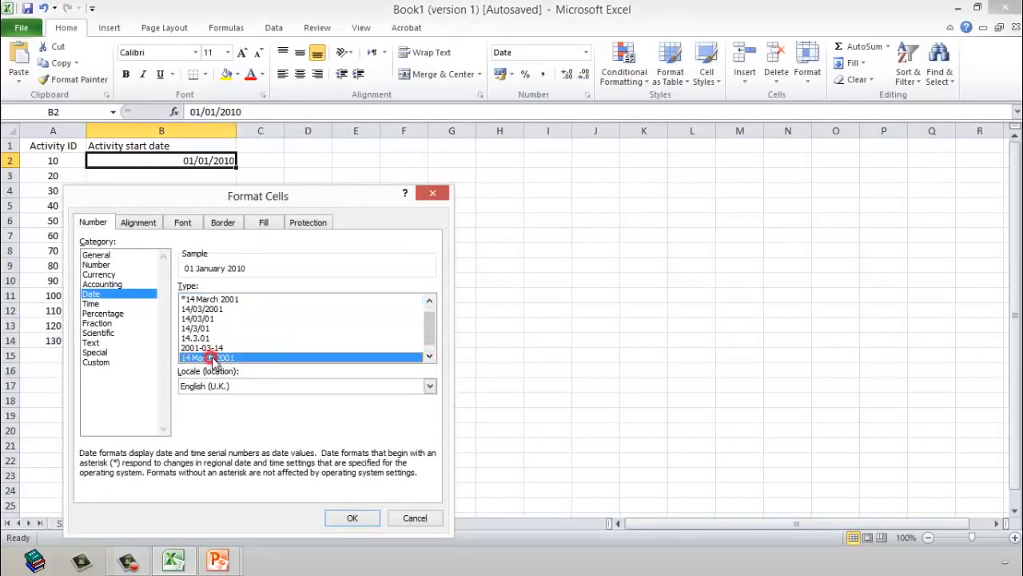
left_click(353, 519)
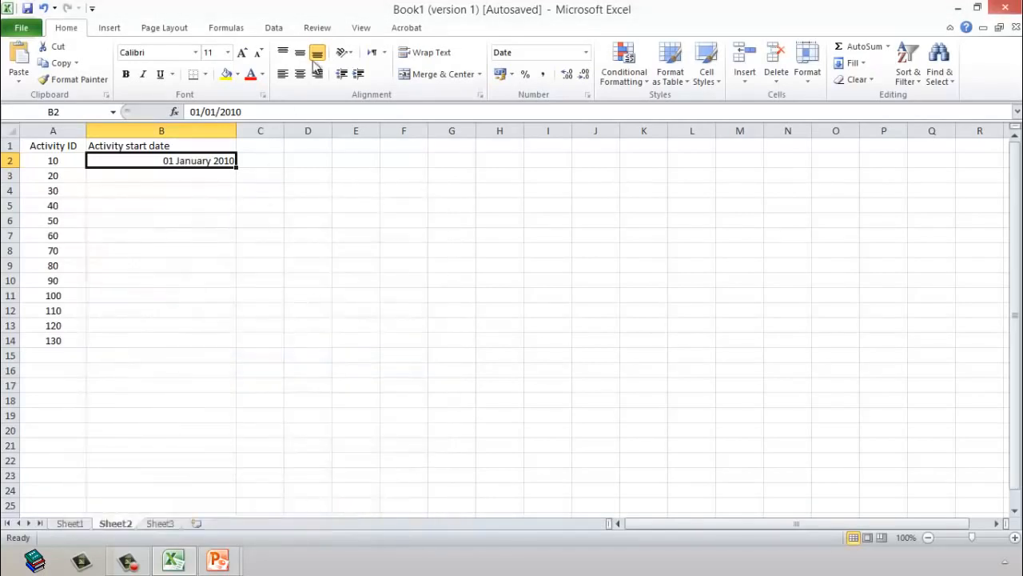
left_click(300, 53)
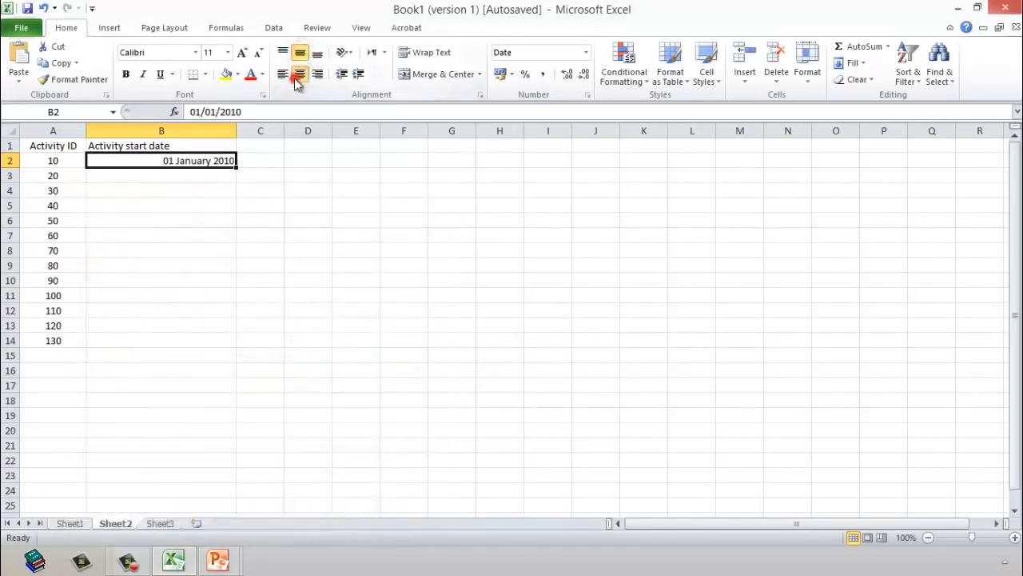
left_click(300, 74)
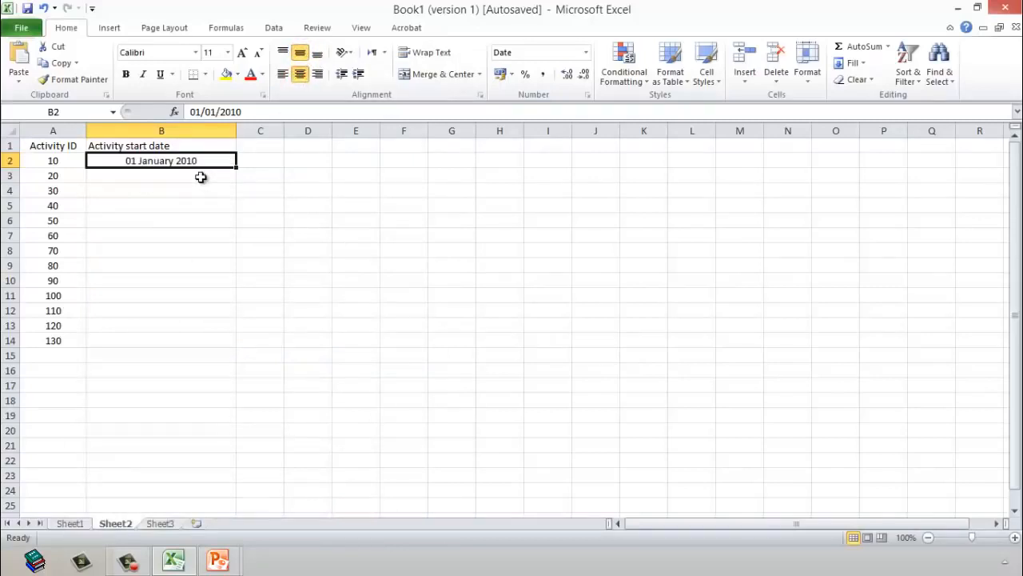
Step: Enter the formula =B2+15 in B3 to start the second activity 15 days after the first
left_click(201, 177)
type("=")
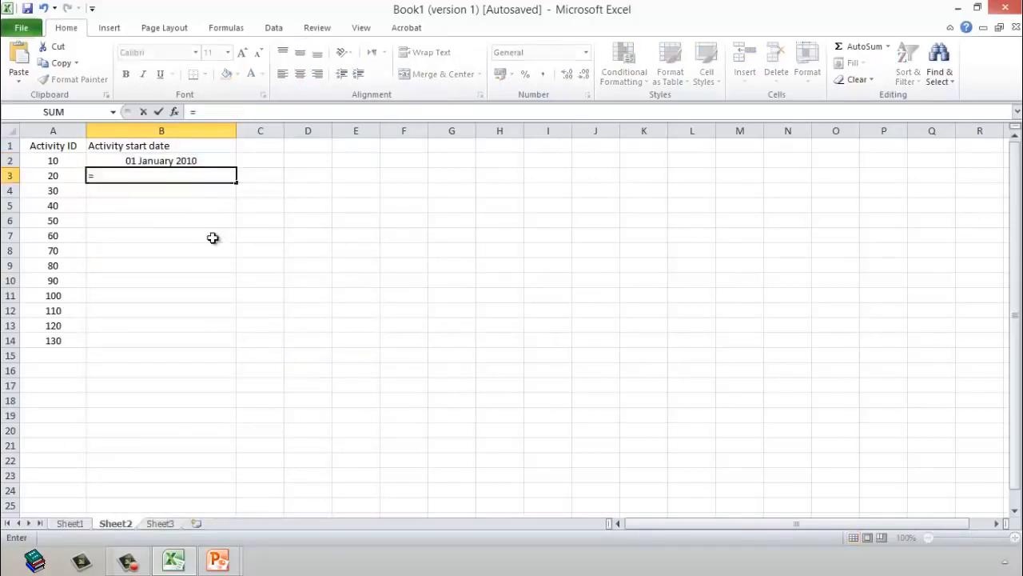
key("Up")
type("+")
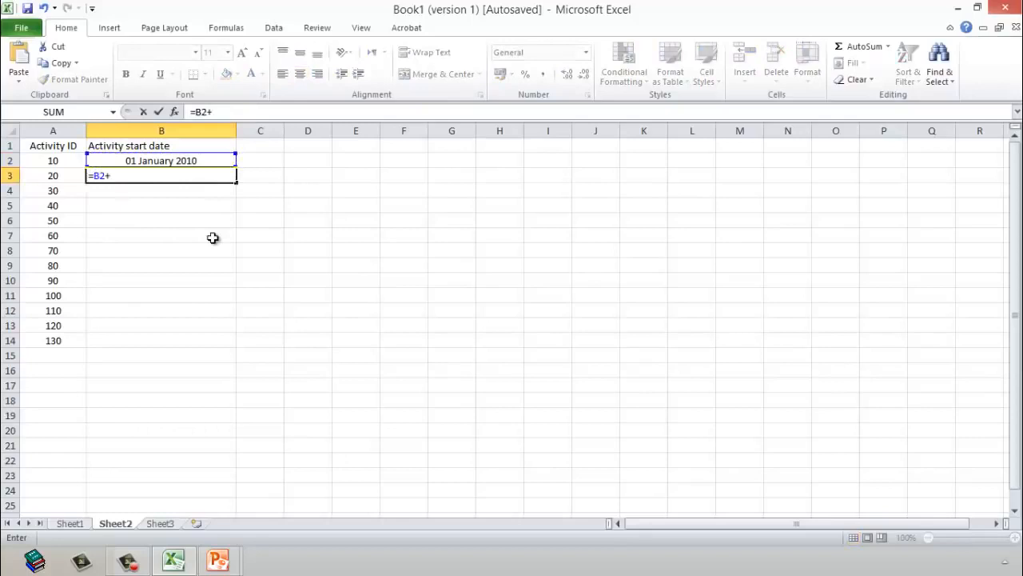
type("15")
key("Return")
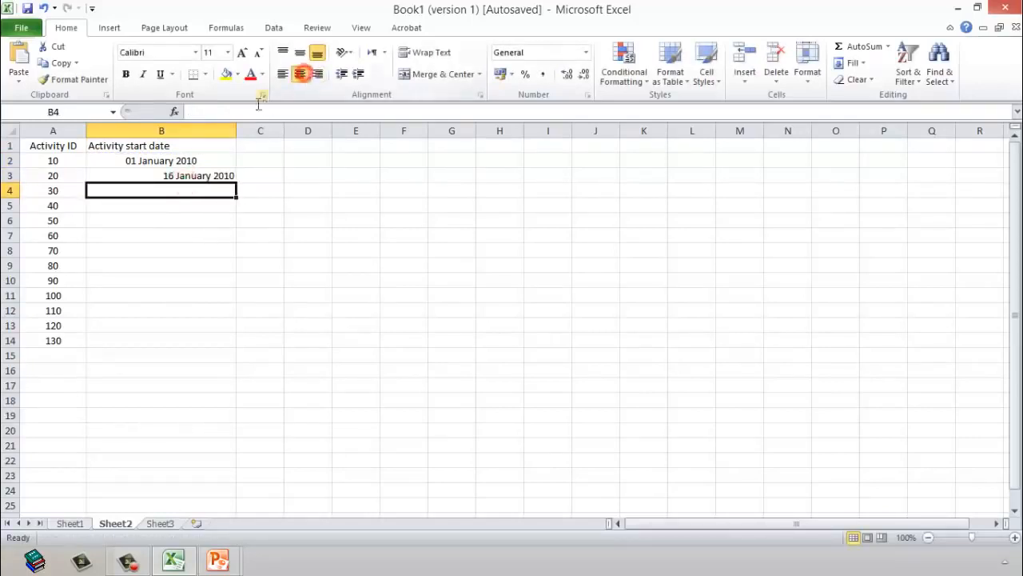
Step: Center B3 horizontally and fill its formula down to B14
left_click(185, 174)
left_click(300, 73)
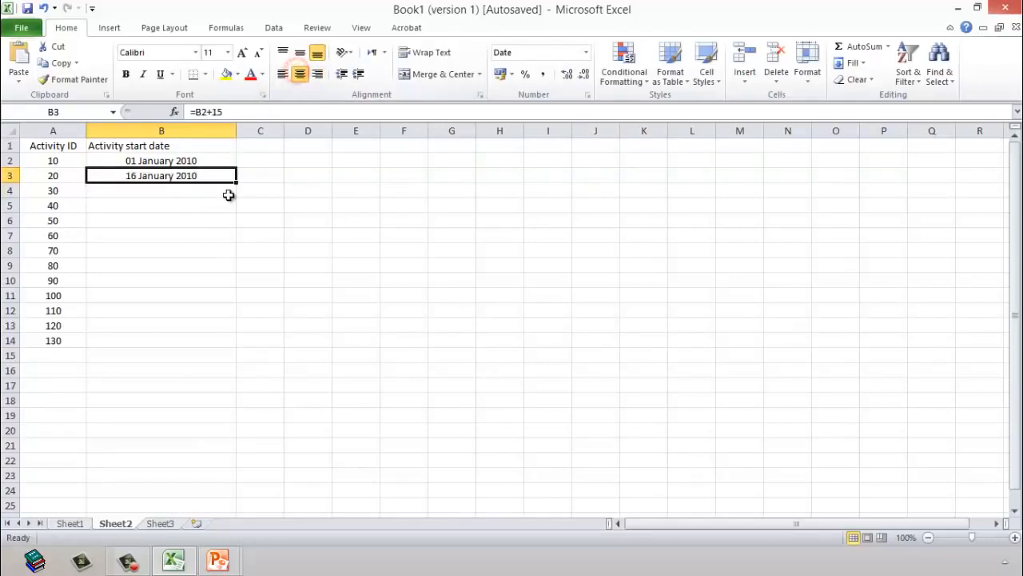
left_click_drag(237, 182, 170, 347)
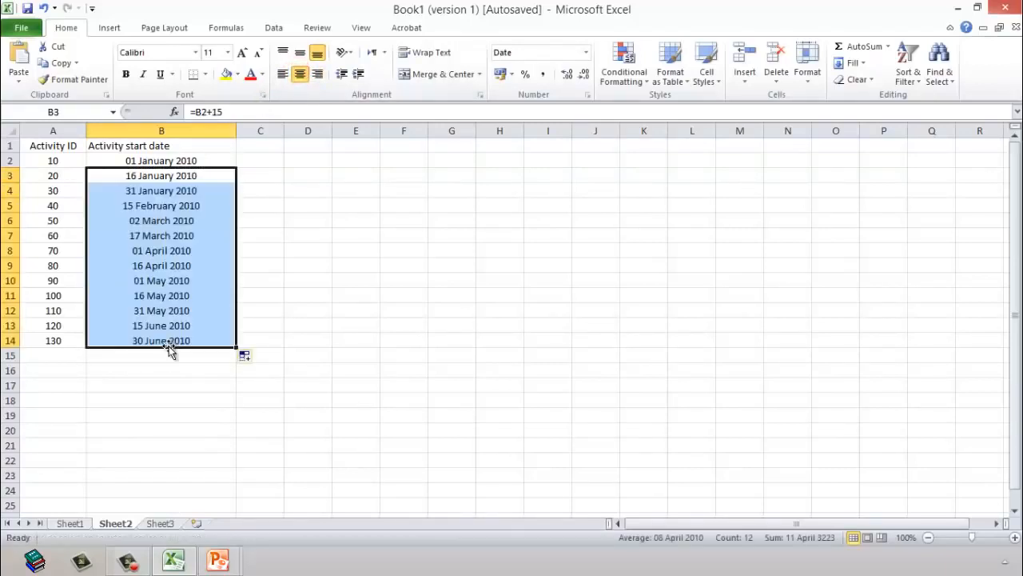
left_click(399, 293)
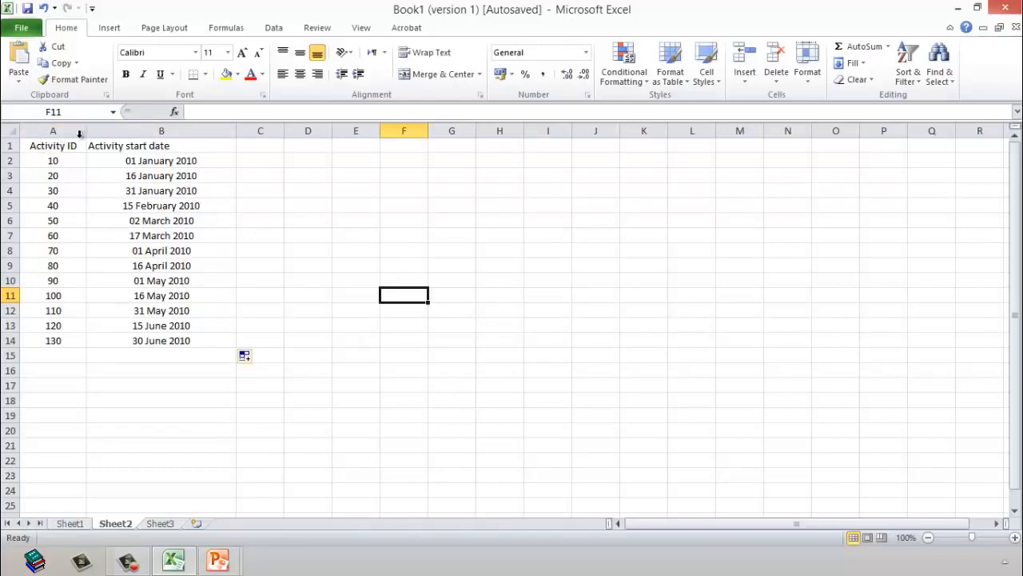
Step: Copy columns A and B and paste them into columns N and O
left_click_drag(53, 130, 132, 131)
right_click(132, 139)
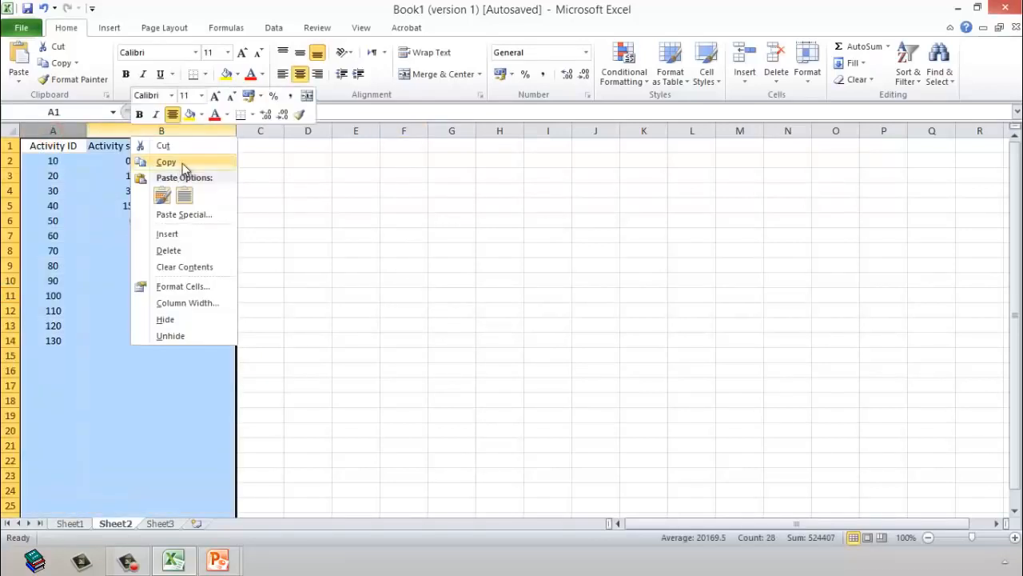
left_click(182, 159)
left_click(791, 132)
right_click(792, 133)
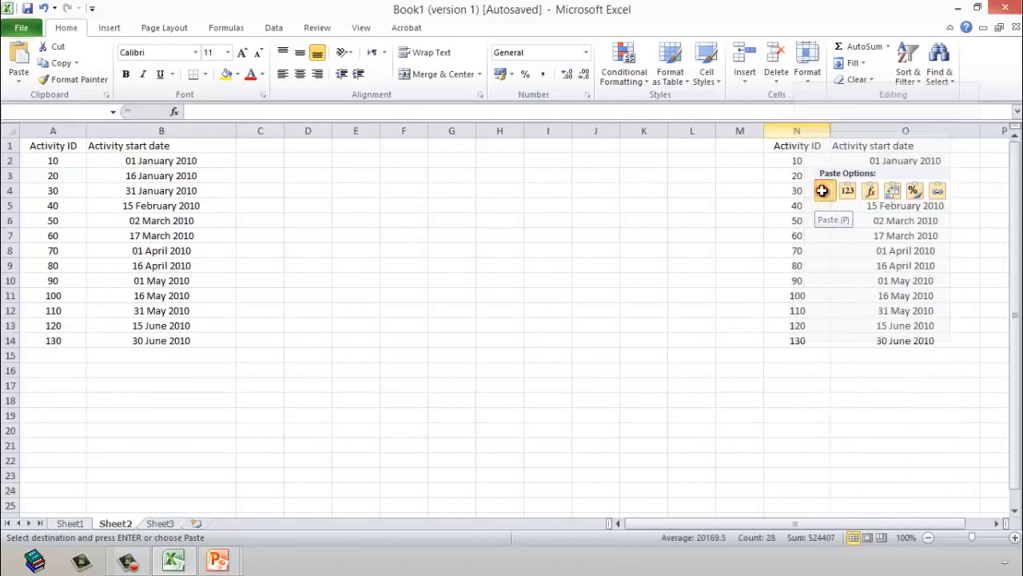
left_click(825, 196)
left_click_drag(835, 446, 847, 436)
Step: Change the copied header in O1 to "Activity Finish date"
left_click(917, 143)
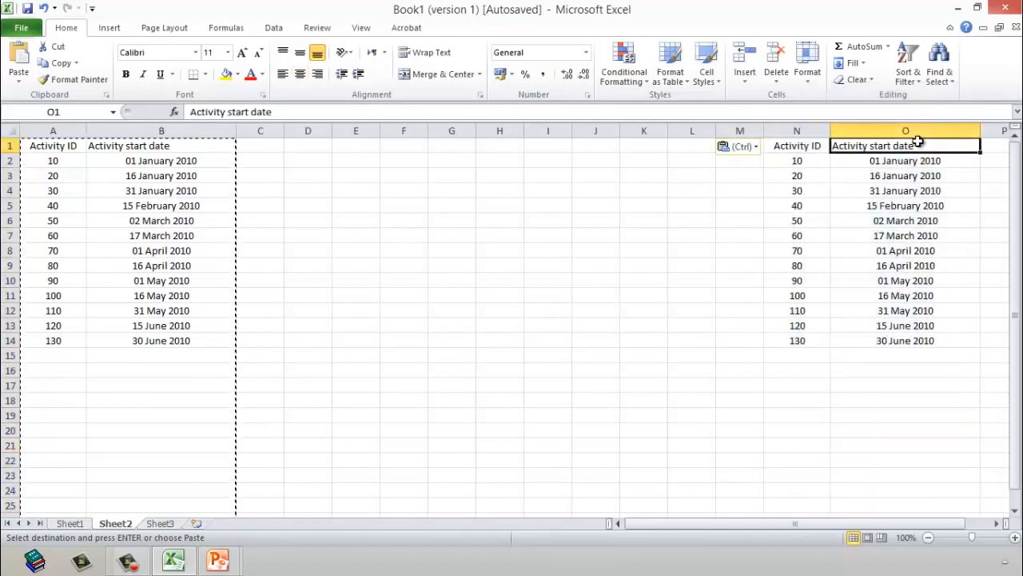
double_click(911, 146)
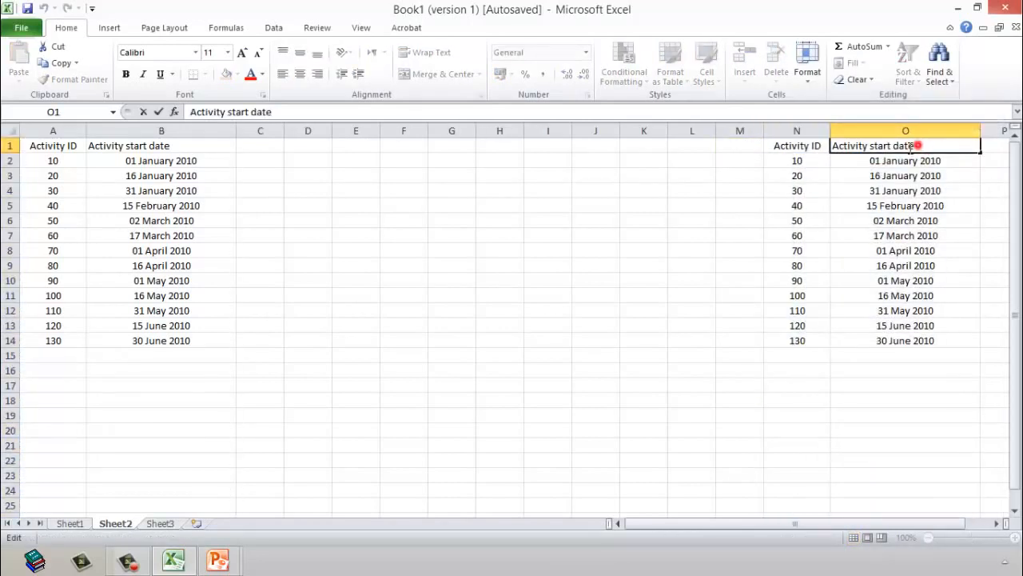
double_click(918, 147)
left_click(918, 146)
left_click(877, 154)
double_click(877, 152)
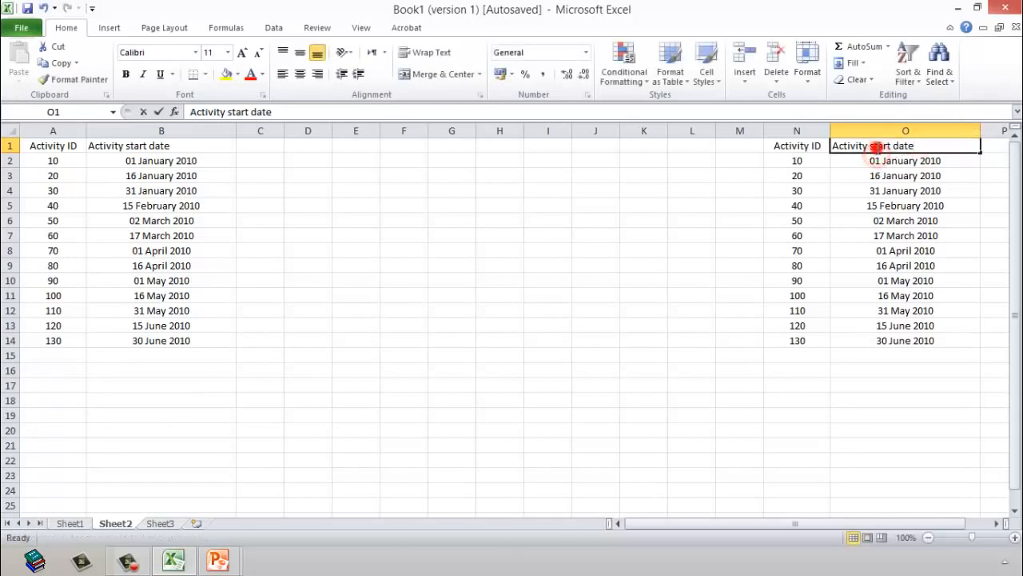
double_click(879, 148)
type("Finish")
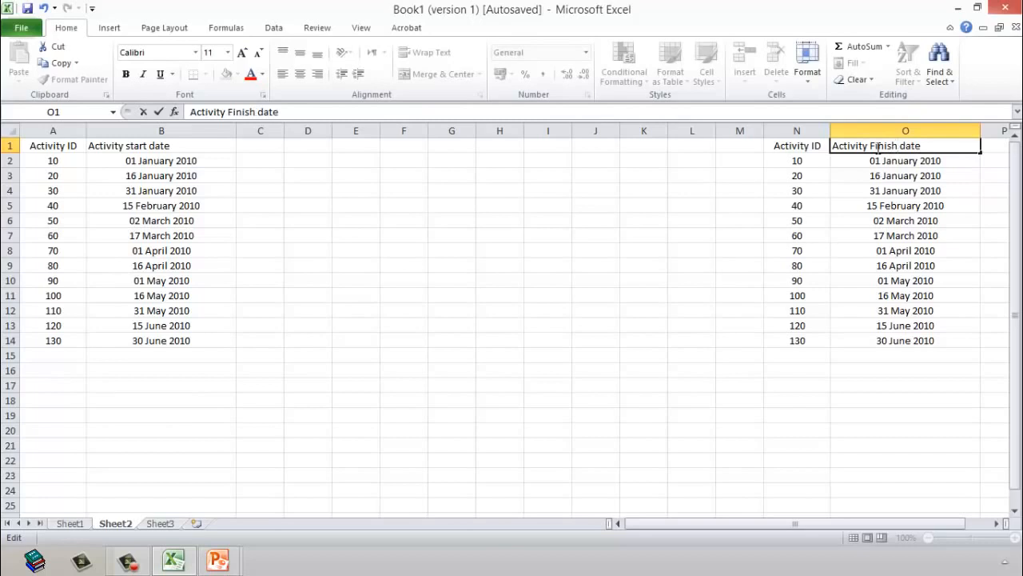
key("Return")
Step: Replace the date in O2 with the formula =B2+30
type("=")
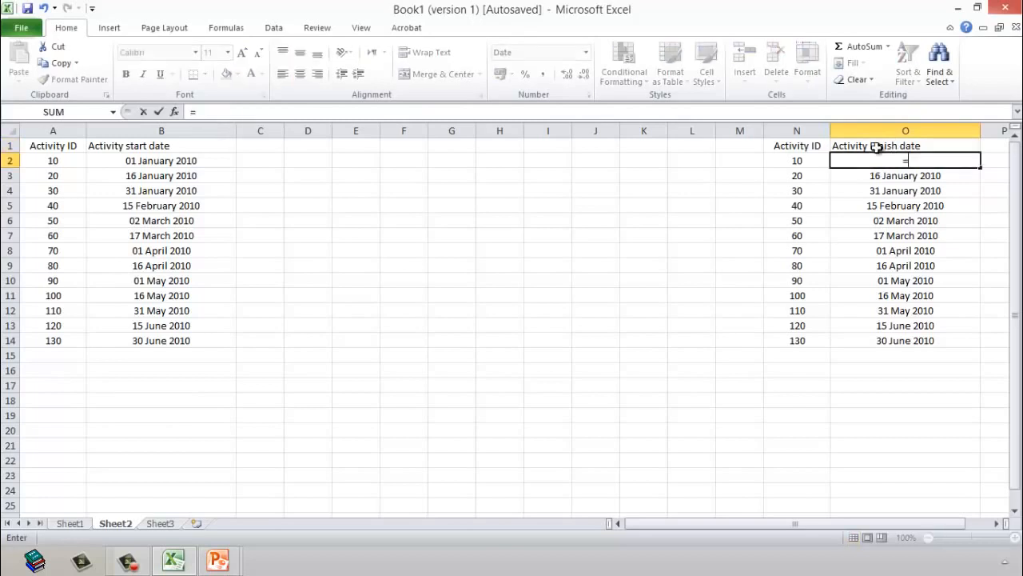
key("Left")
key("Left")
key("Left")
key("Left")
key("Left")
key("Left")
key("Left")
key("Left")
key("Left")
key("Left")
key("Left")
key("Left")
key("Left")
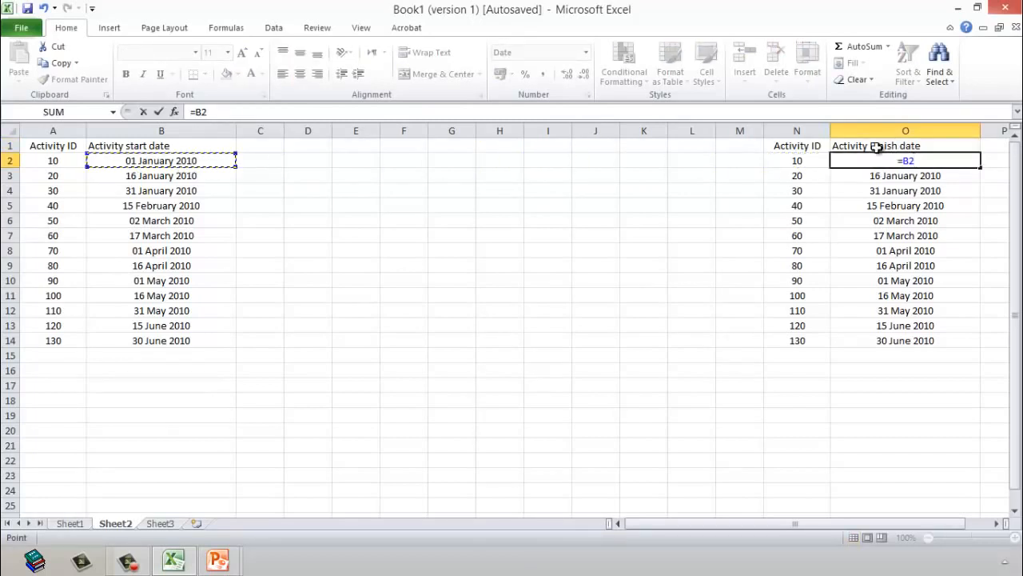
type("+30")
key("Return")
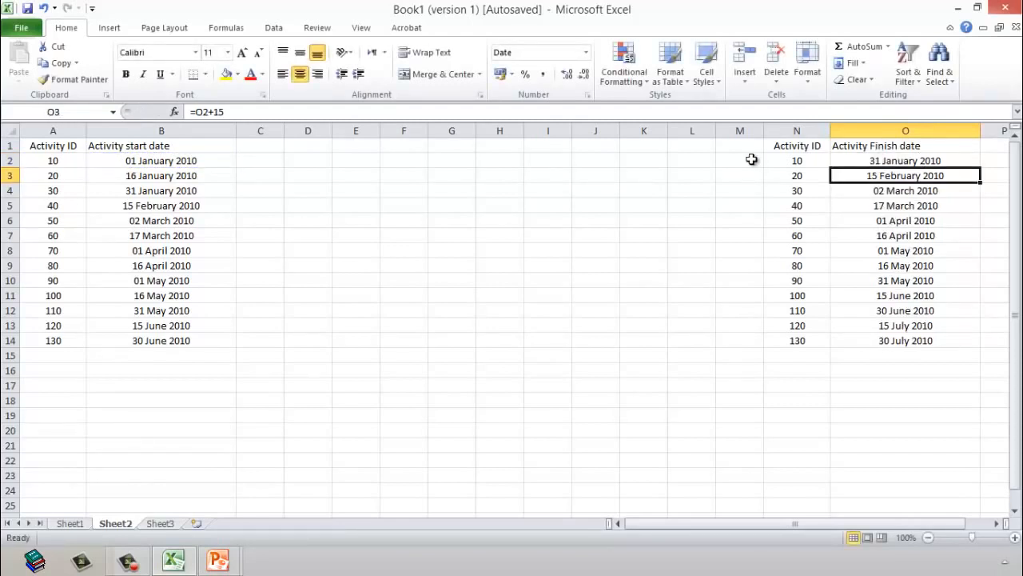
Step: Widen column C to roughly twice its width and enter the header "Finish Date" in C1
left_click_drag(283, 131, 342, 148)
left_click(286, 143)
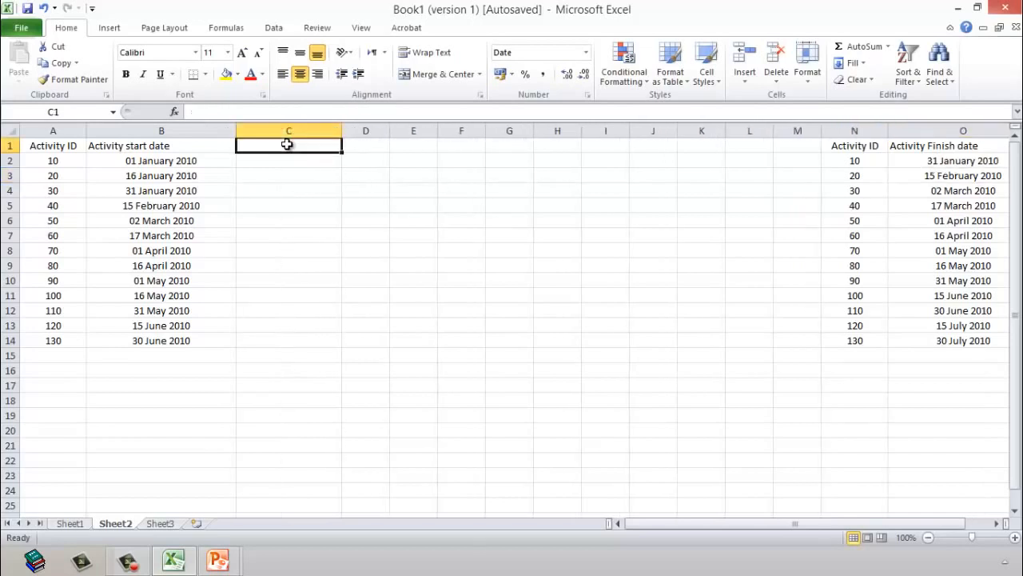
type("Finish D")
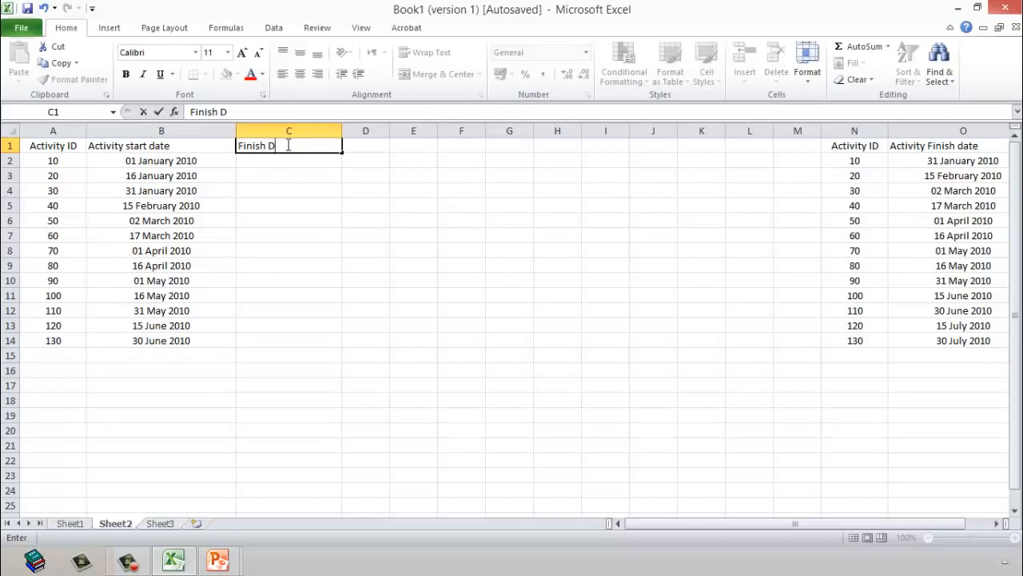
type("ate")
key("Return")
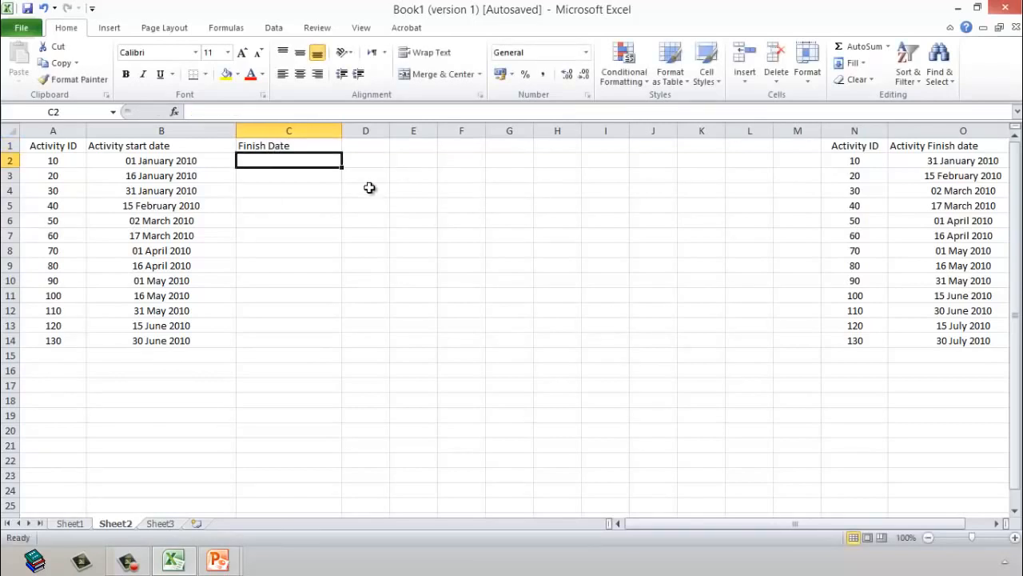
Step: Center the "Finish Date" header in C1 vertically and horizontally
left_click(297, 144)
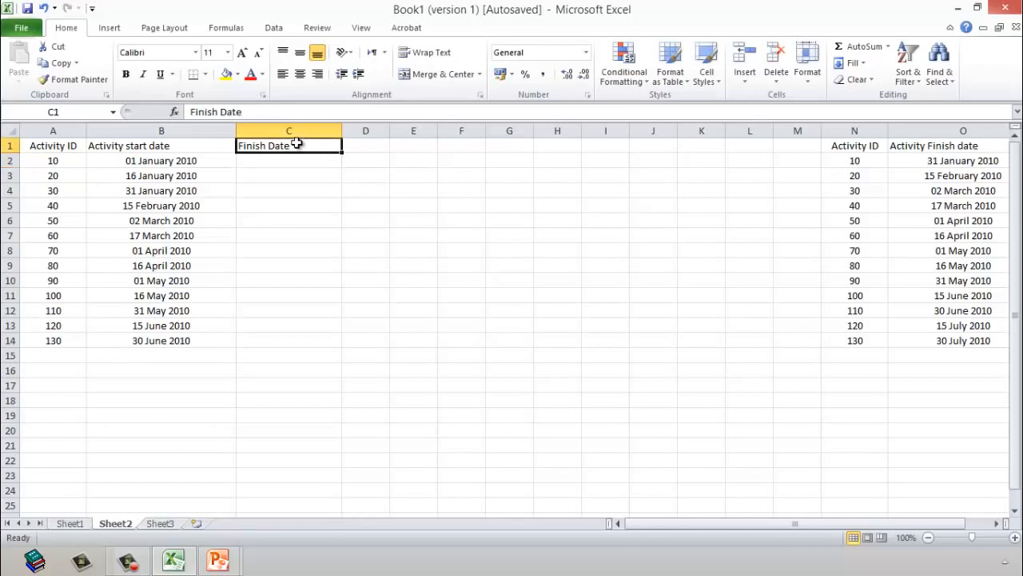
left_click(299, 53)
left_click(301, 73)
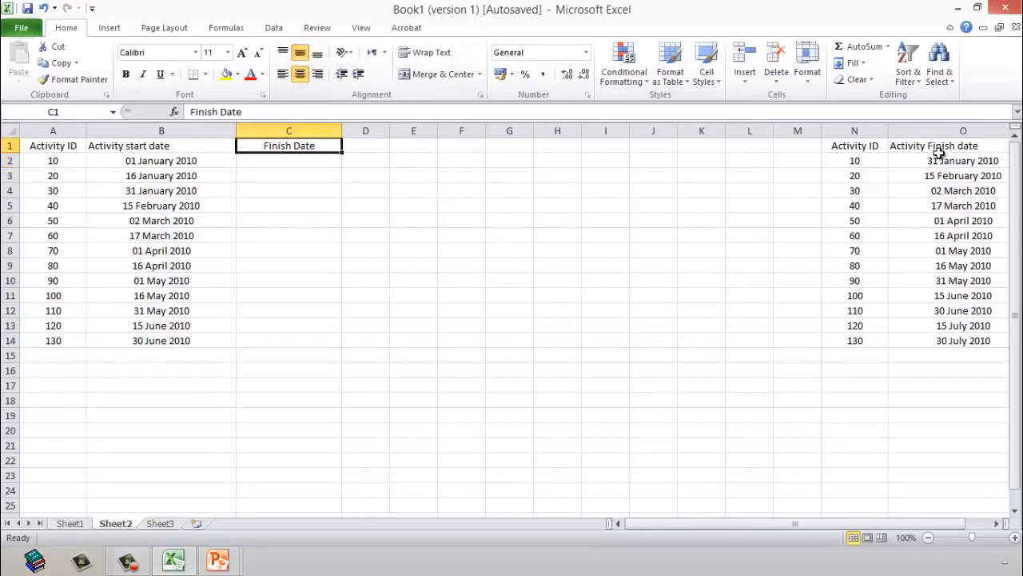
left_click_drag(938, 155, 939, 336)
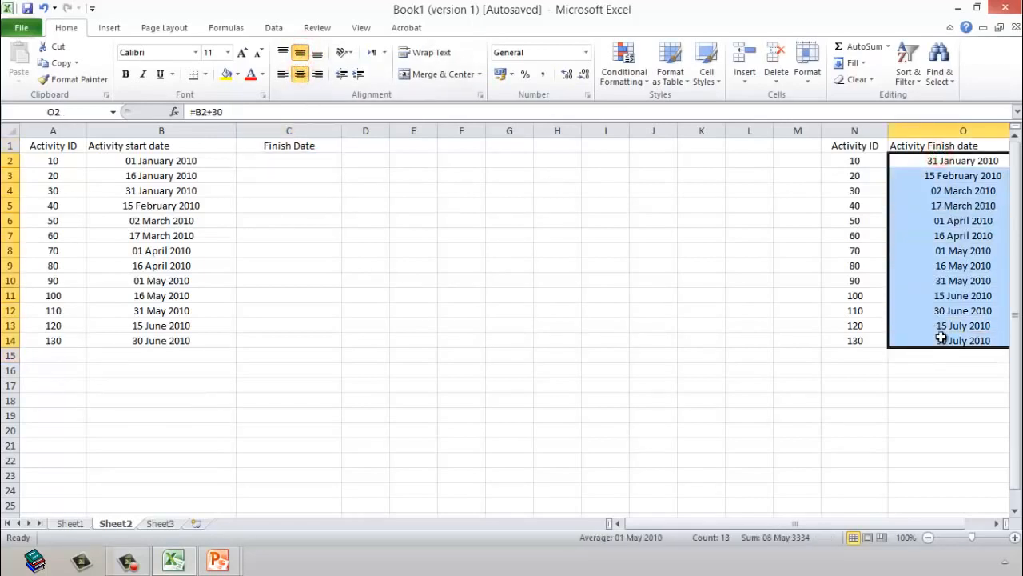
left_click_drag(306, 156, 290, 342)
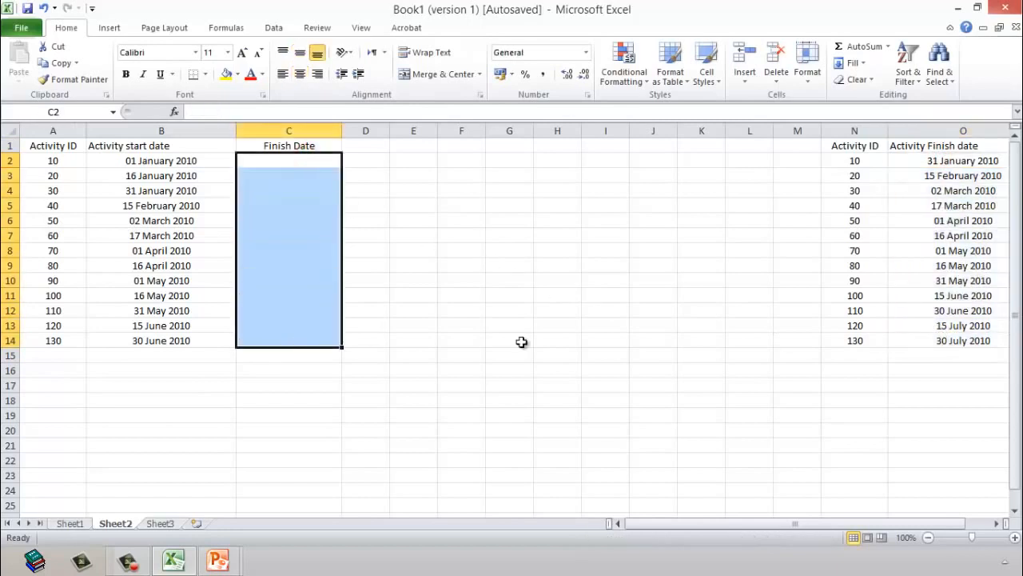
left_click(636, 350)
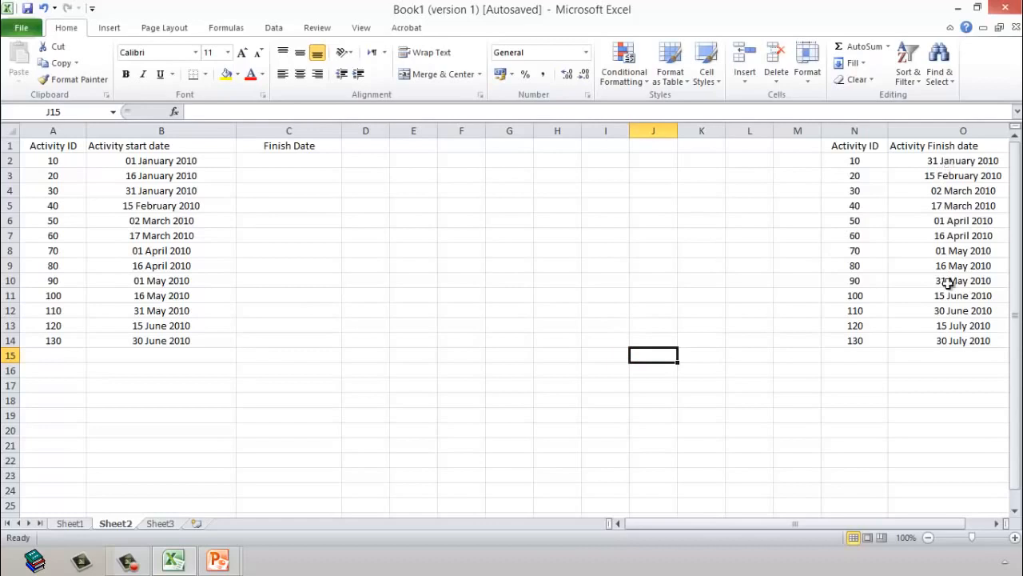
left_click(856, 162)
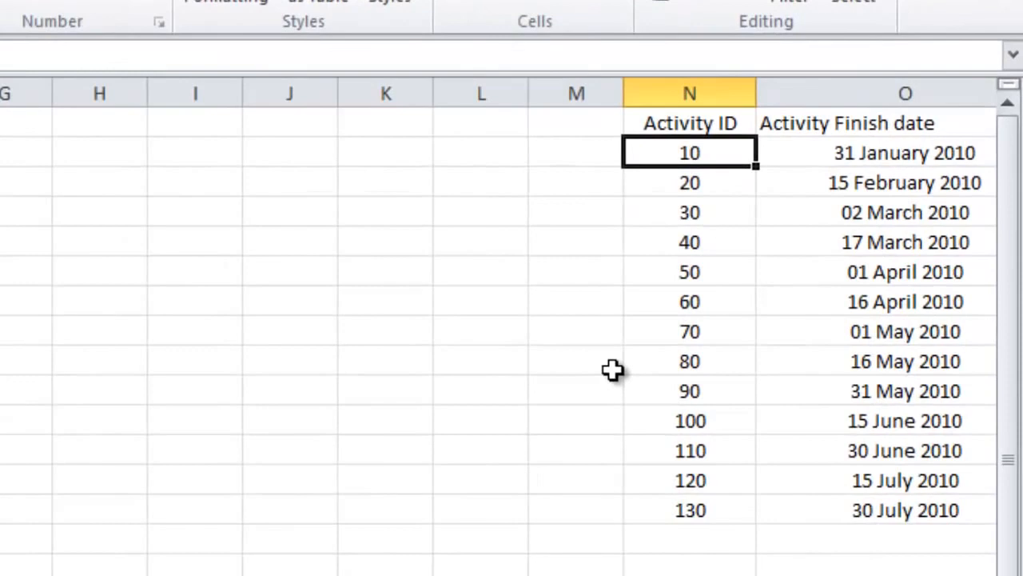
Step: Overwrite the Activity IDs in N2:N14 with 20, 40, 50, 60, 10, 70, 80, 90, 100, 110, 120, 130 and 30
type("20")
key("Return")
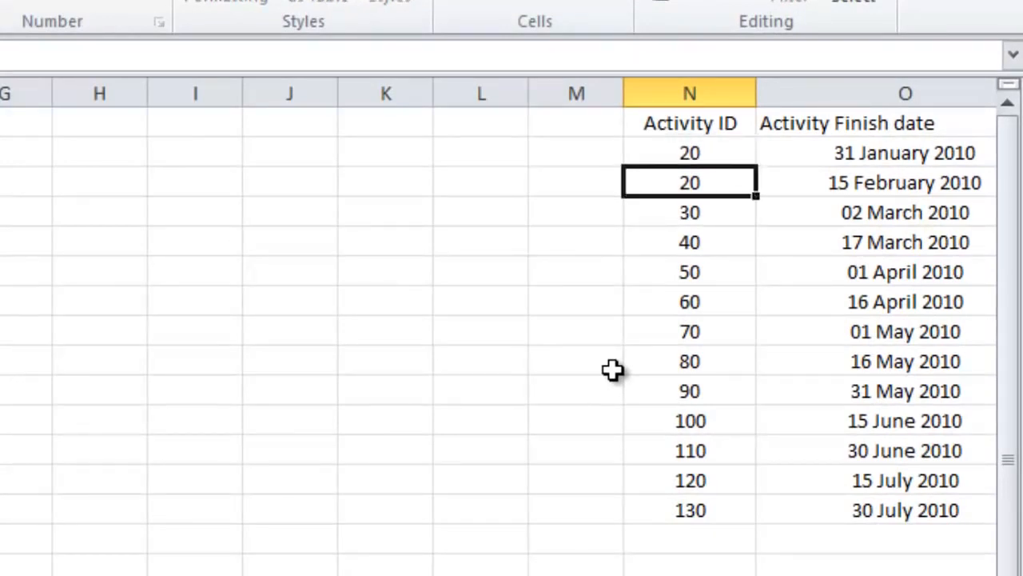
type("40")
key("Return")
type("50")
key("Return")
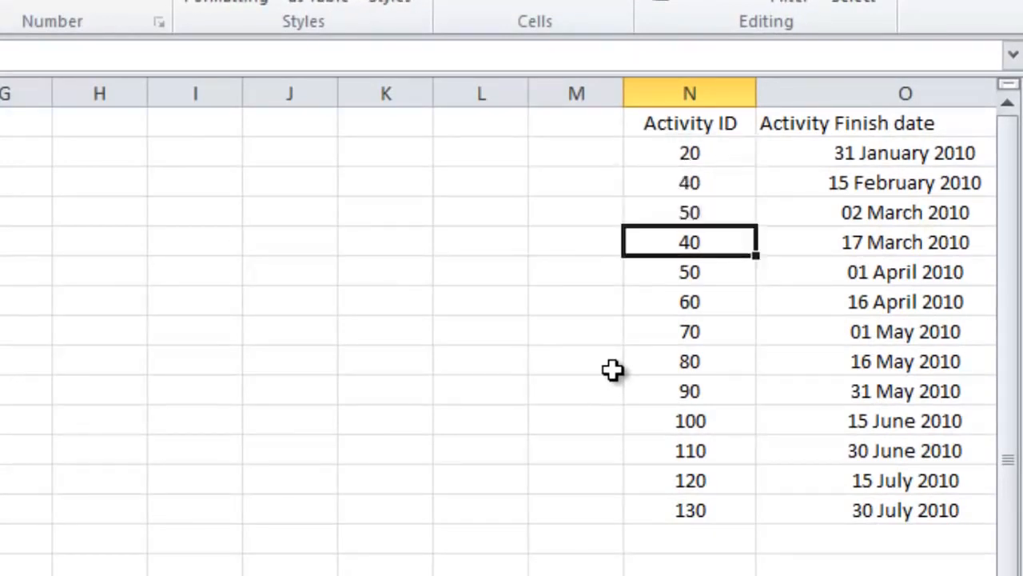
type("60")
key("Return")
type("10")
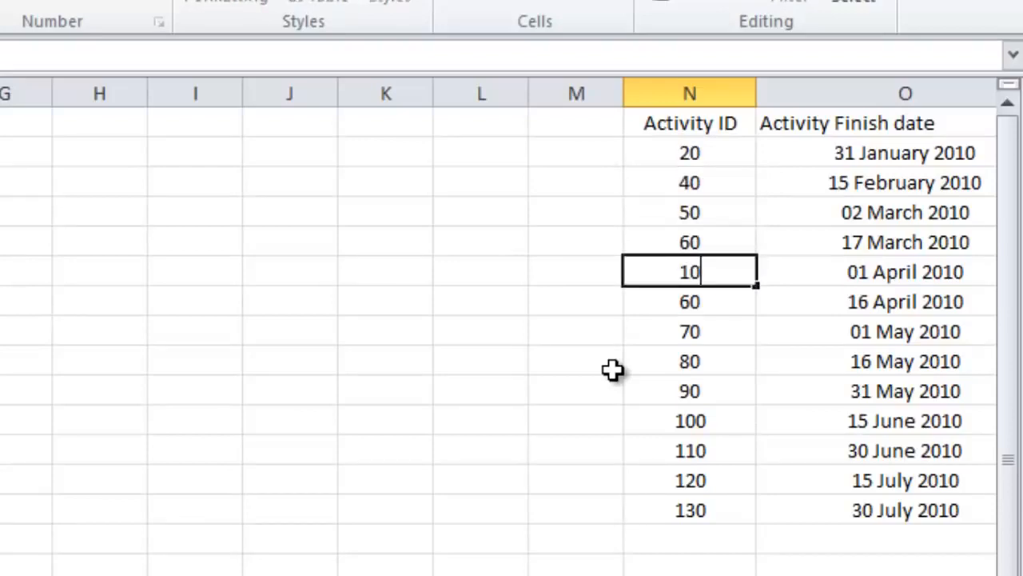
key("Return")
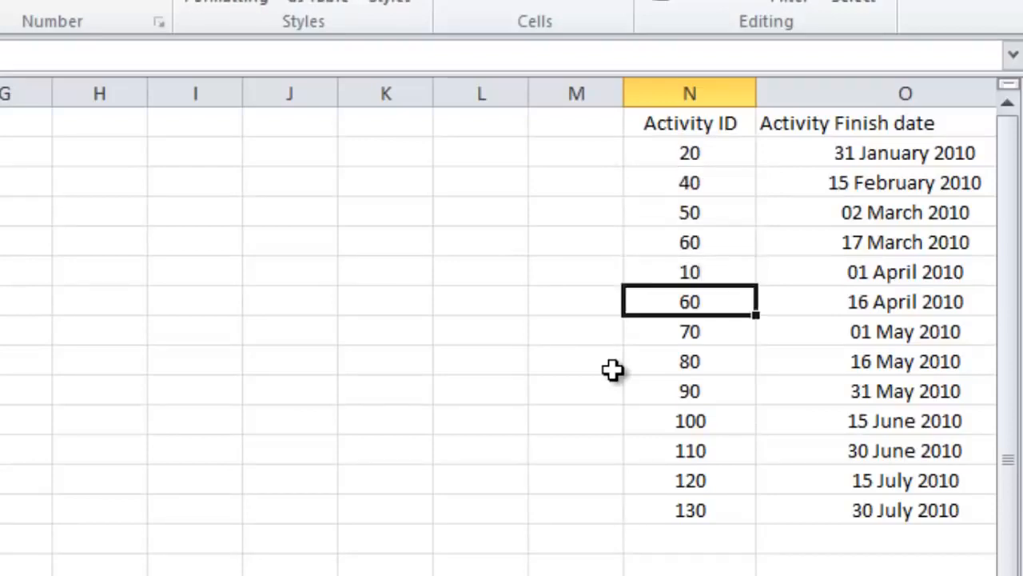
type("70")
key("Return")
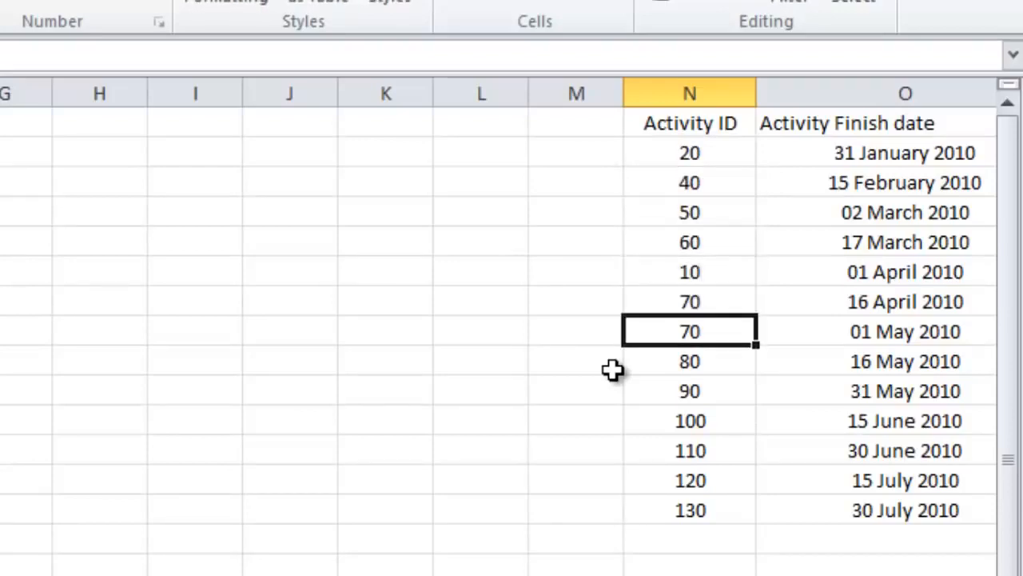
type("80")
key("Return")
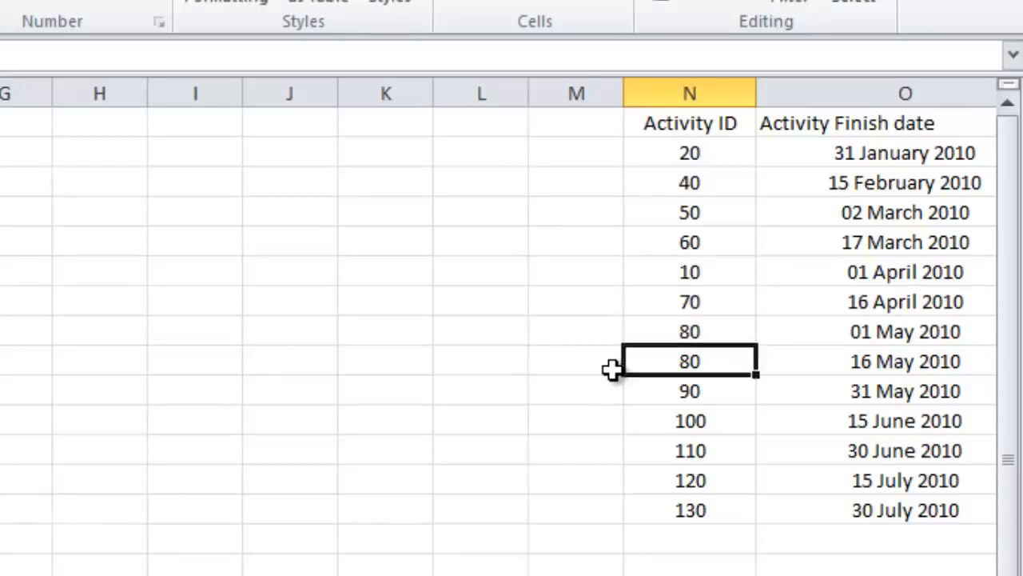
type("90")
key("Return")
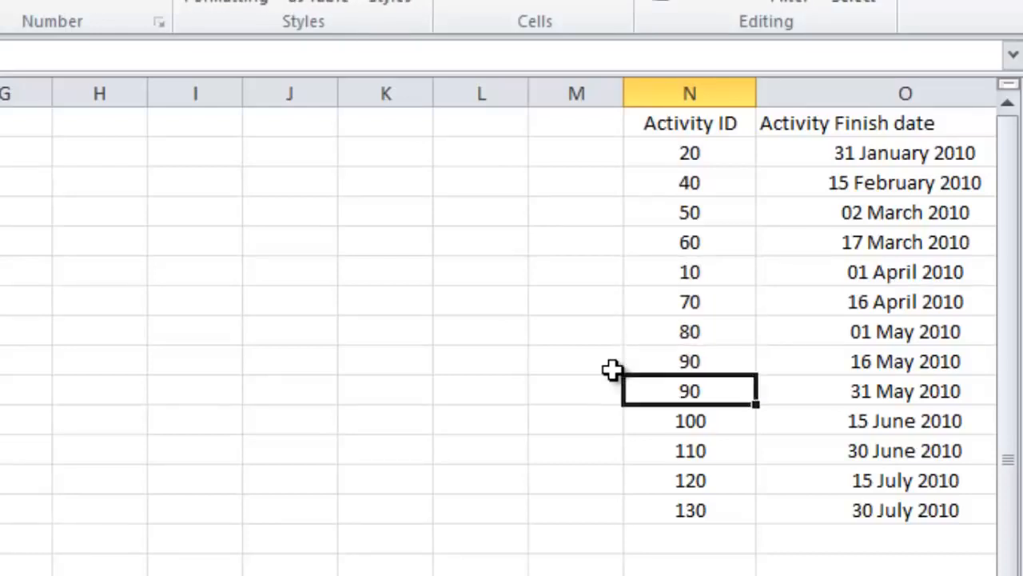
type("100")
key("Return")
type("110")
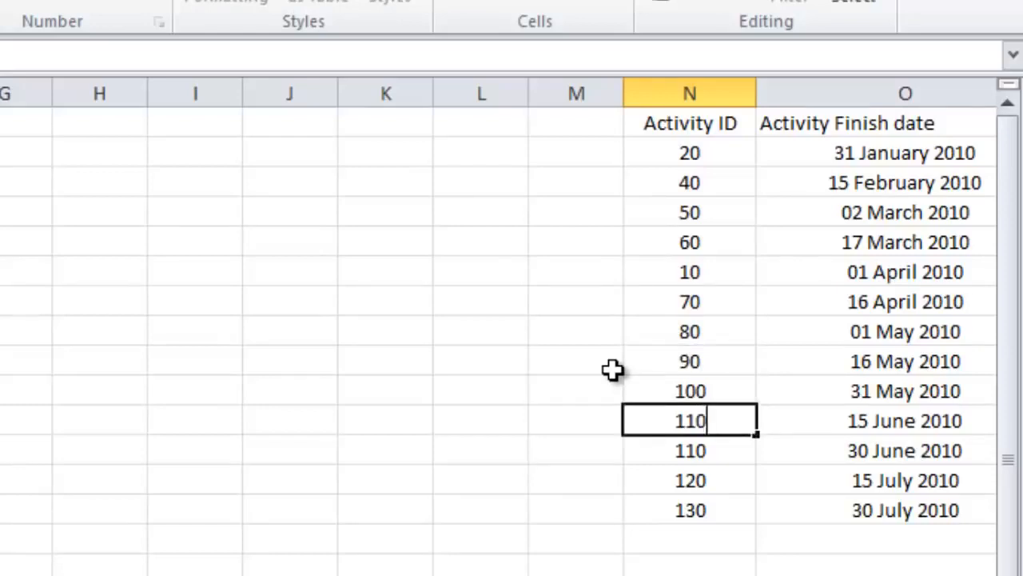
key("Return")
type("120")
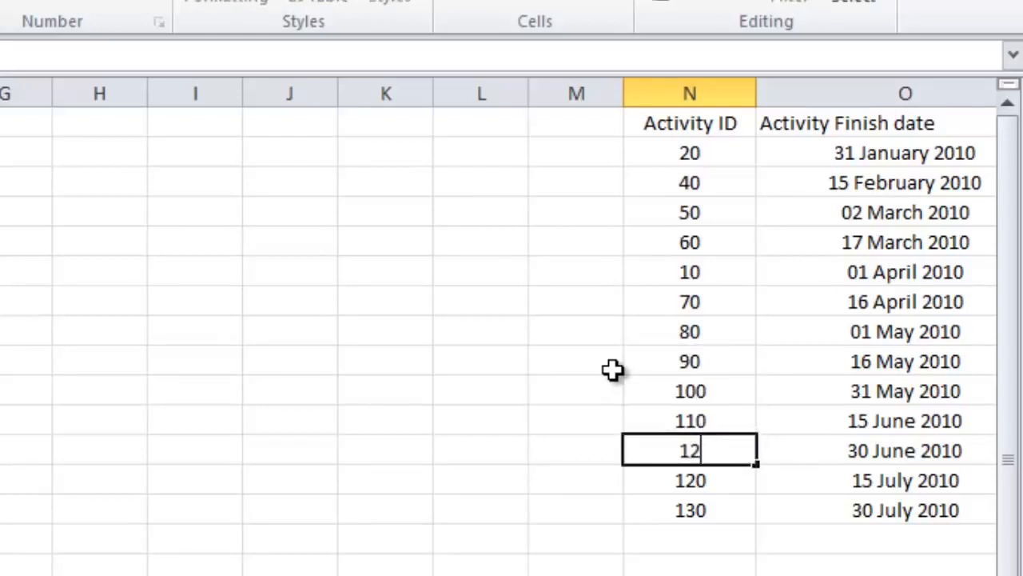
key("Return")
type("130")
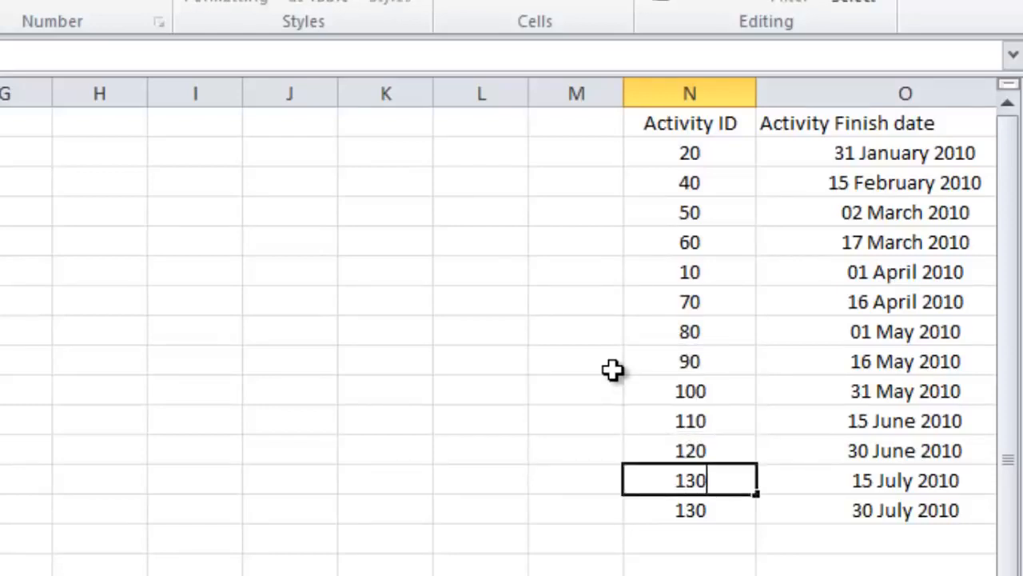
key("Return")
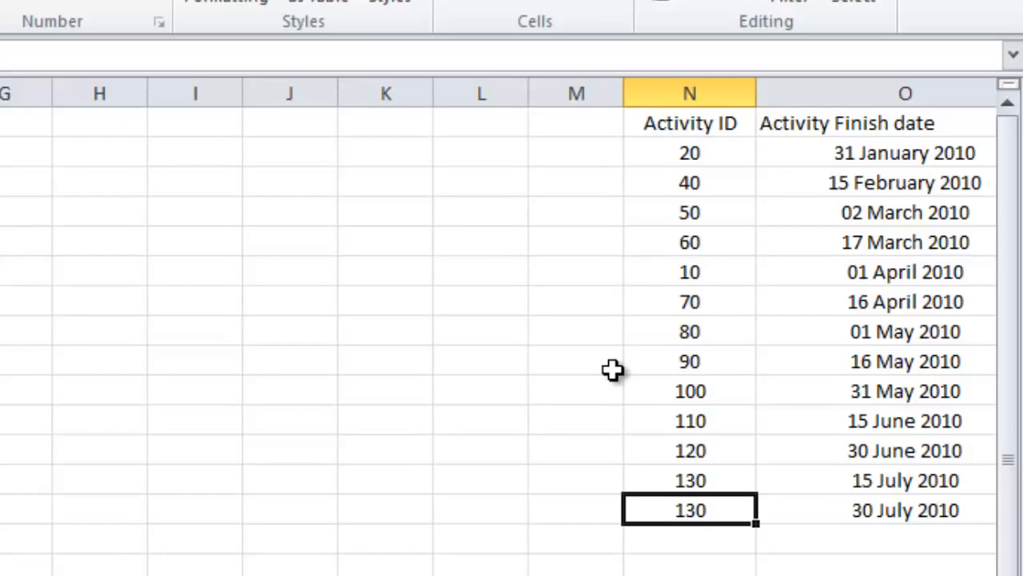
type("30")
key("Return")
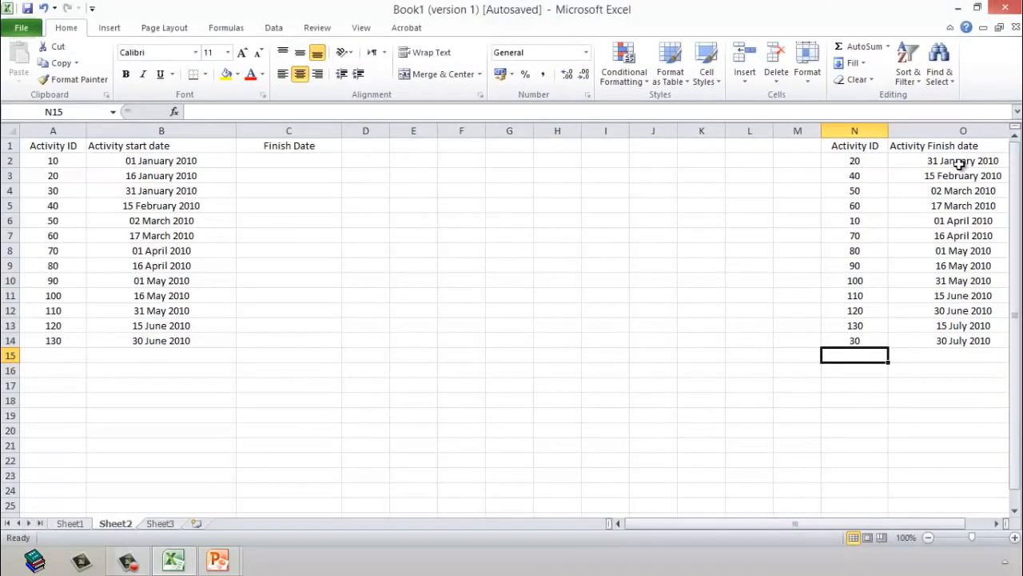
Step: Review the finish dates in O2:O14, their IDs in N2:N14, the empty range C2:C14 and the IDs in A2:A14
left_click_drag(960, 160, 938, 343)
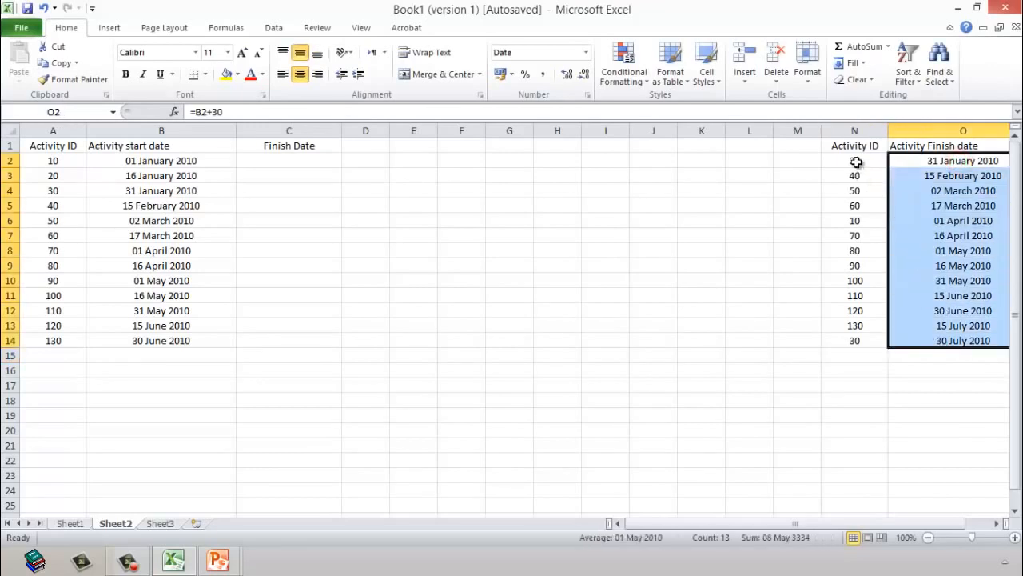
left_click_drag(855, 161, 840, 338)
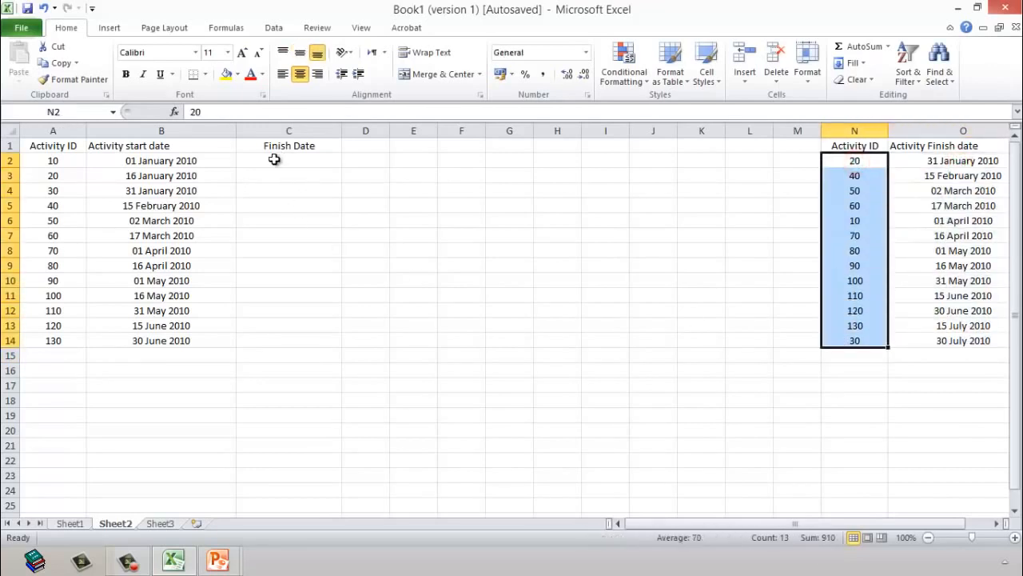
left_click_drag(274, 161, 247, 348)
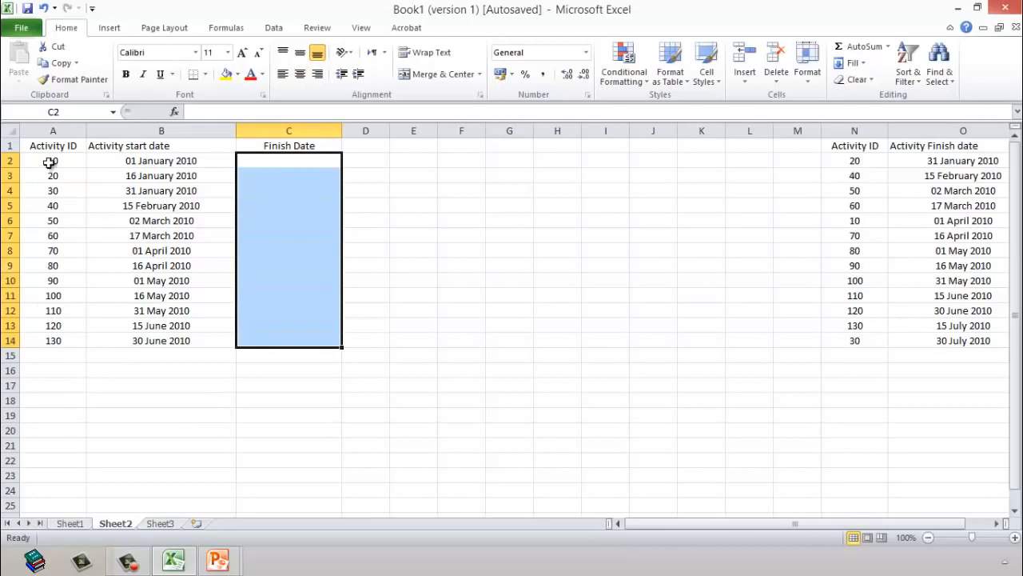
left_click_drag(49, 160, 38, 339)
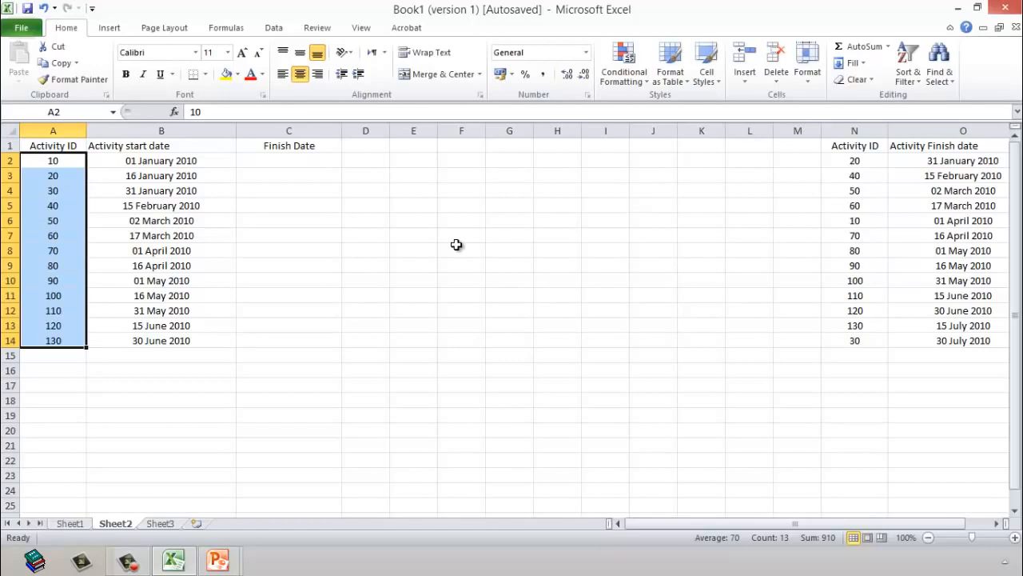
Step: Start a VLOOKUP formula in C2 with A2:A14 as the lookup value and N2:O14 as the table array
left_click(313, 163)
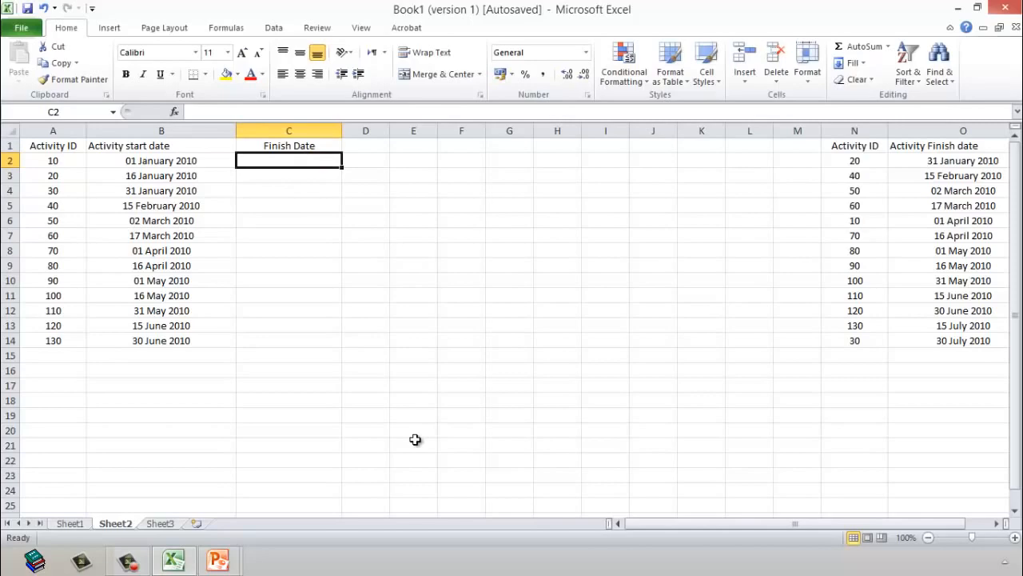
type("=vl")
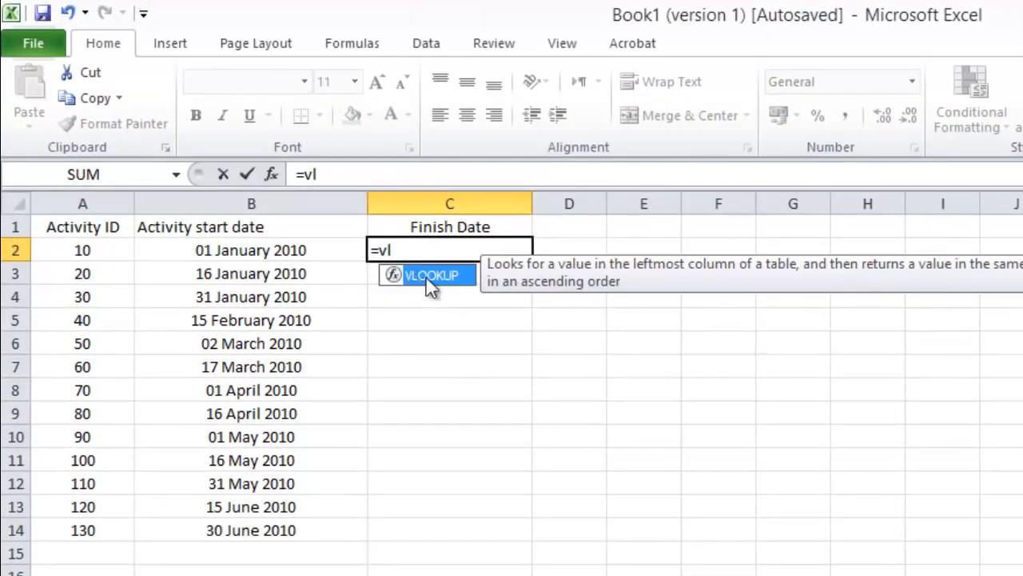
double_click(430, 275)
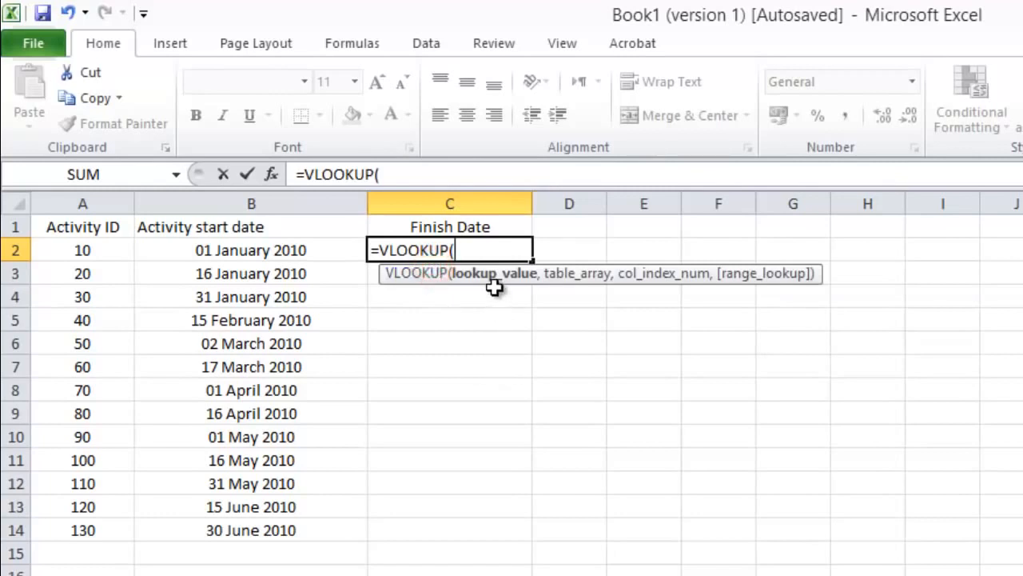
left_click_drag(106, 251, 74, 525)
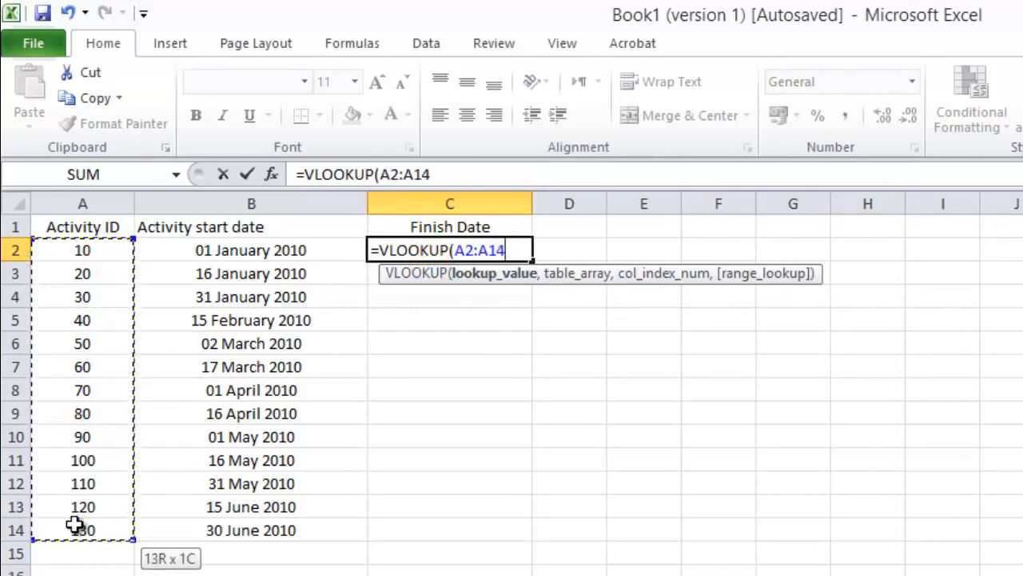
type(",")
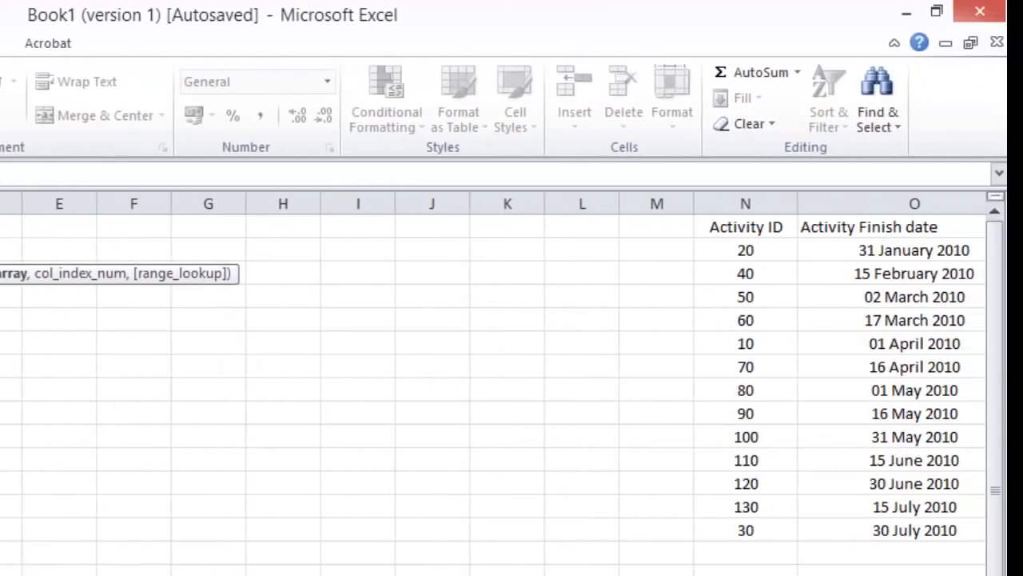
scroll(512, 391, "right", 1)
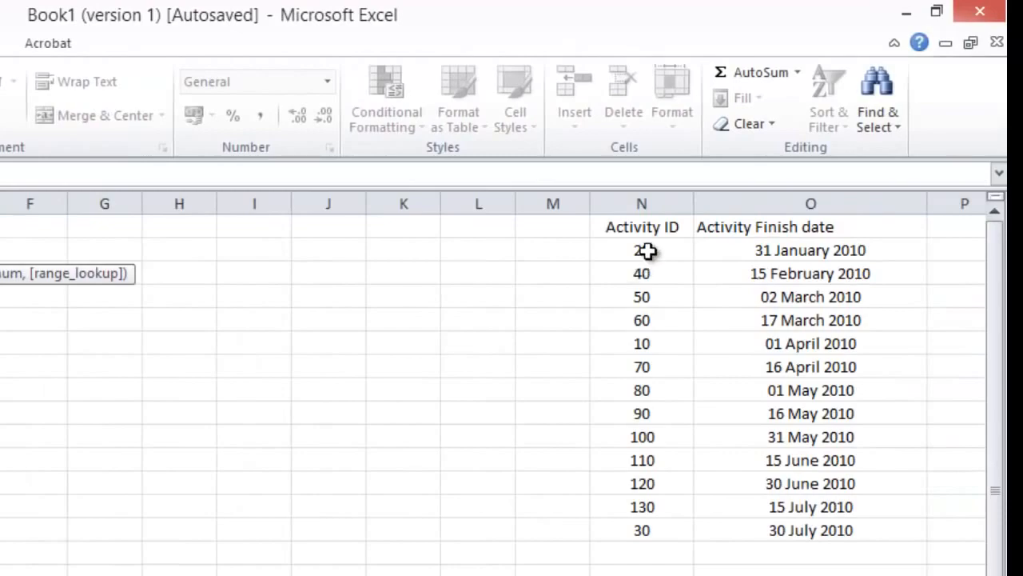
left_click_drag(649, 251, 776, 530)
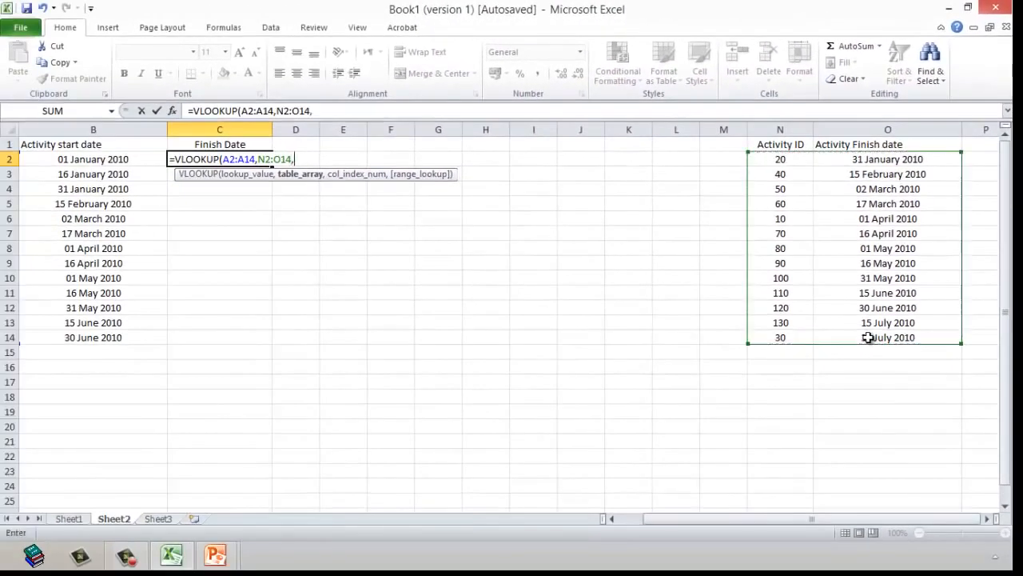
type(",")
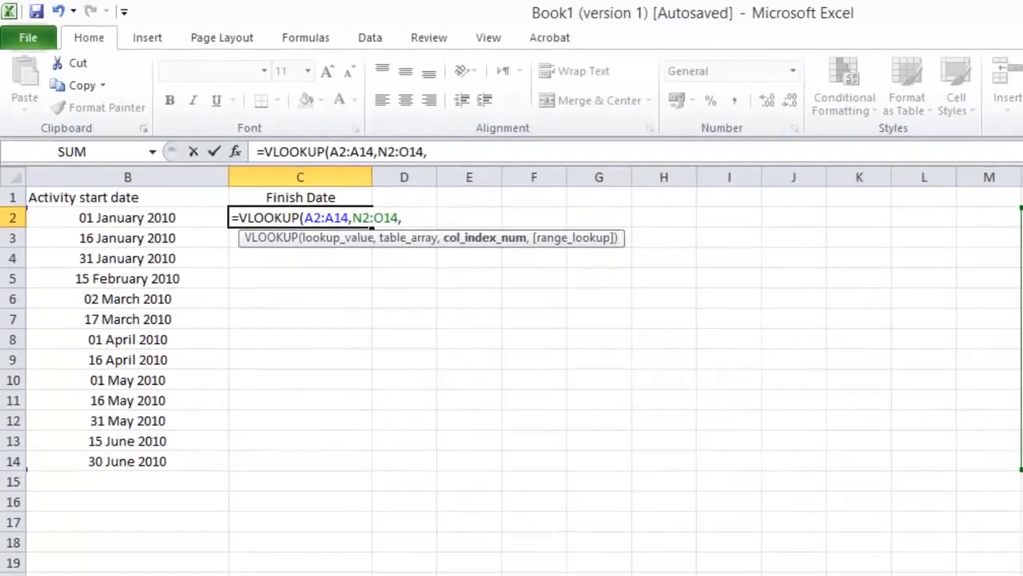
Step: Complete the VLOOKUP in C2 with column index 2 and FALSE for an exact match
type("2")
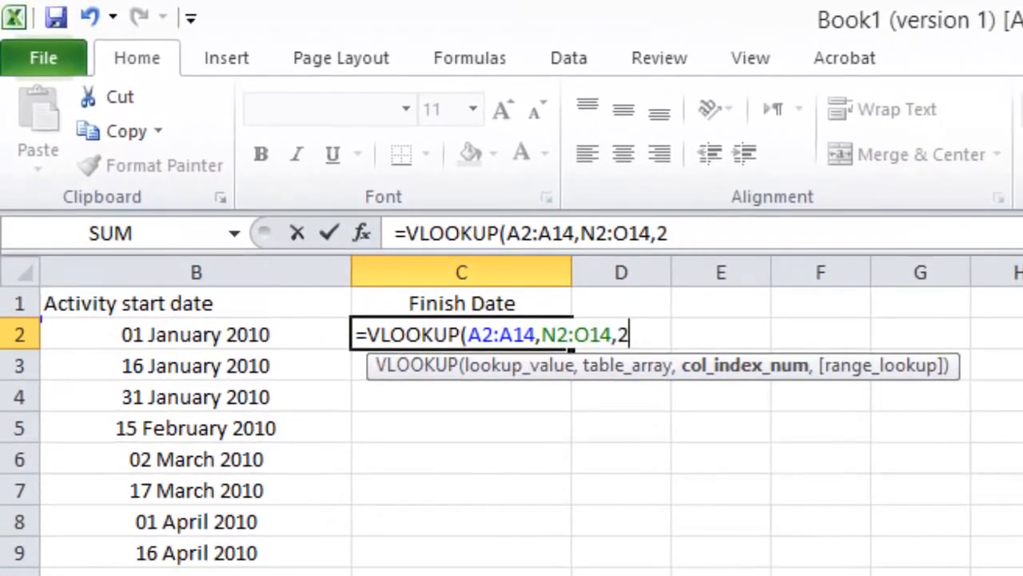
type(",")
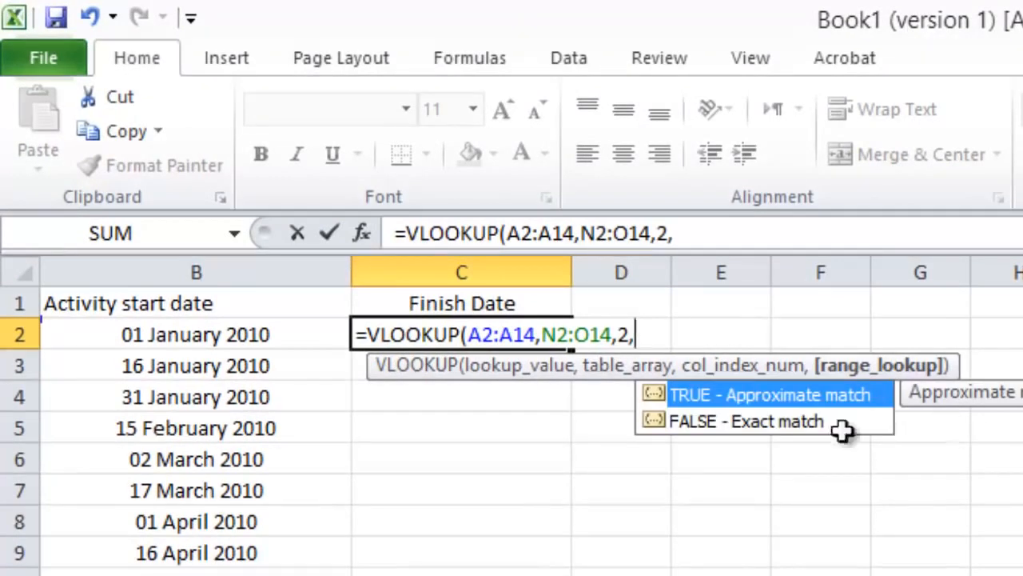
left_click(764, 417)
left_click(763, 416)
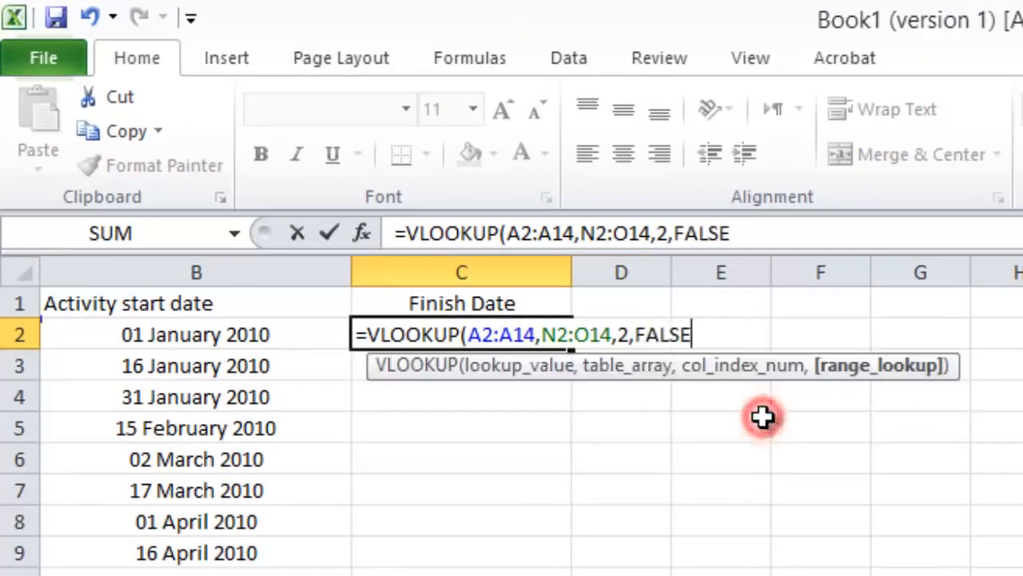
type(")")
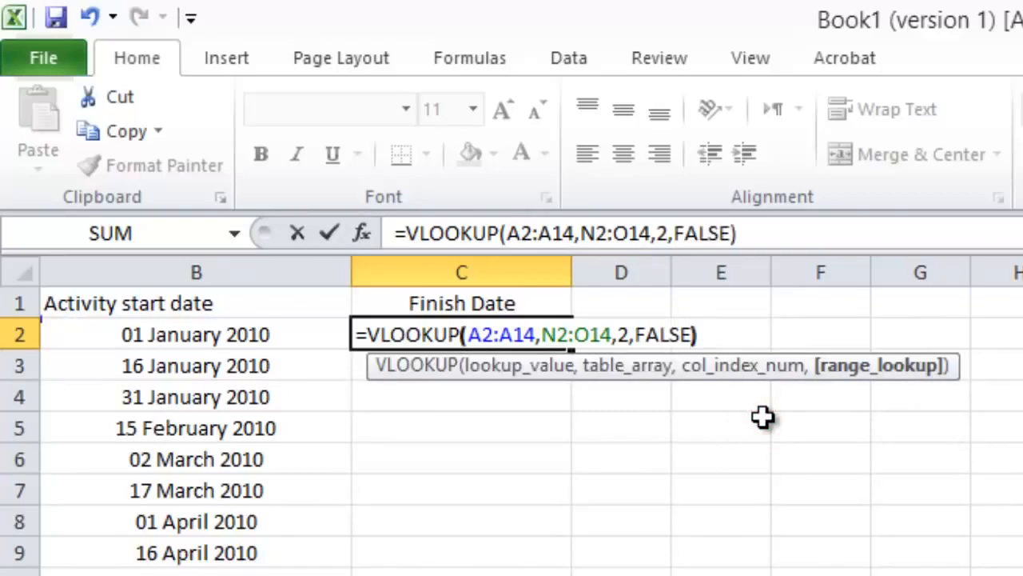
key("Return")
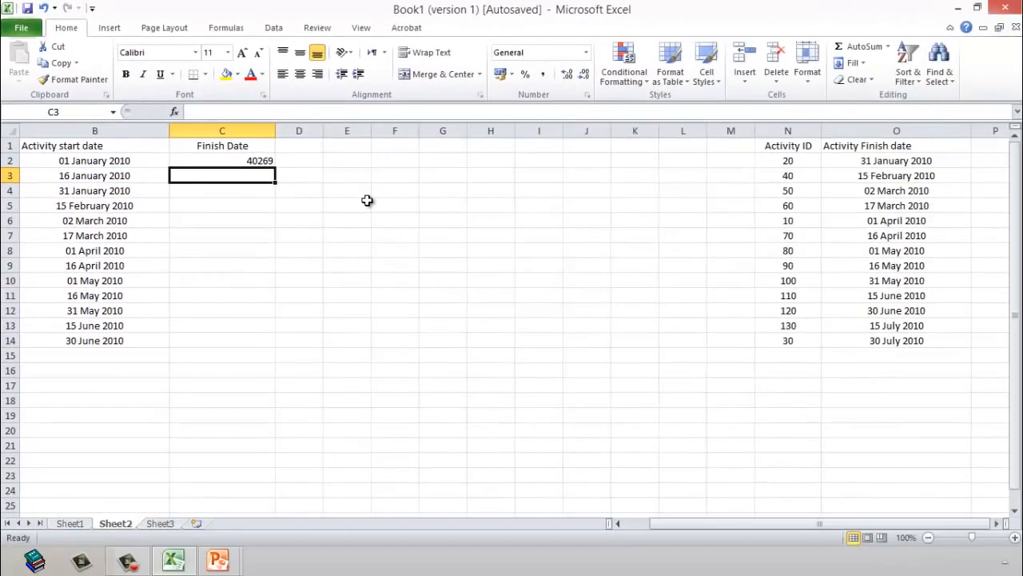
Step: Copy the date formatting of start date B2 onto the VLOOKUP result in C2 with Format Painter
left_click(229, 160)
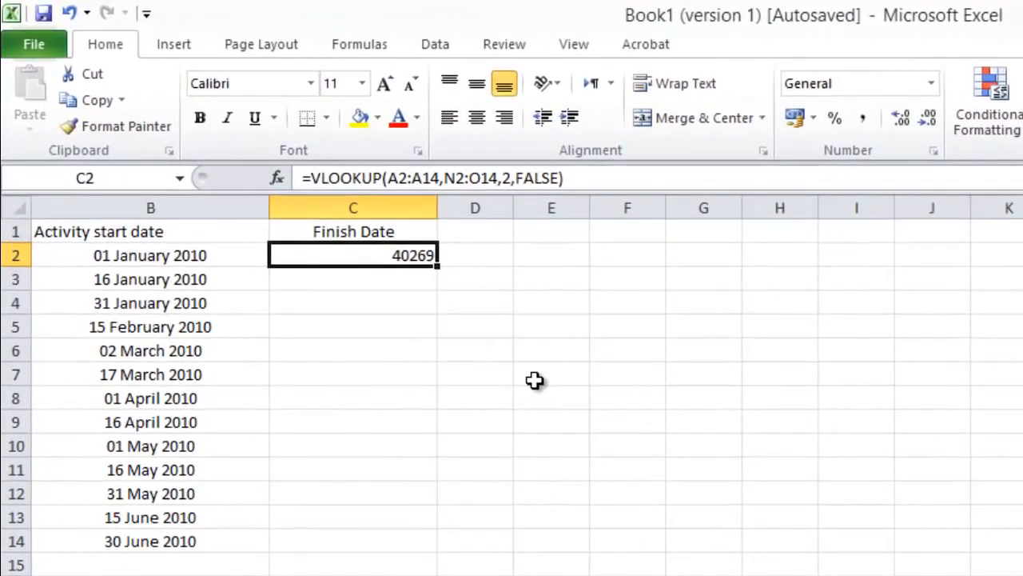
scroll(528, 385, "left", 1)
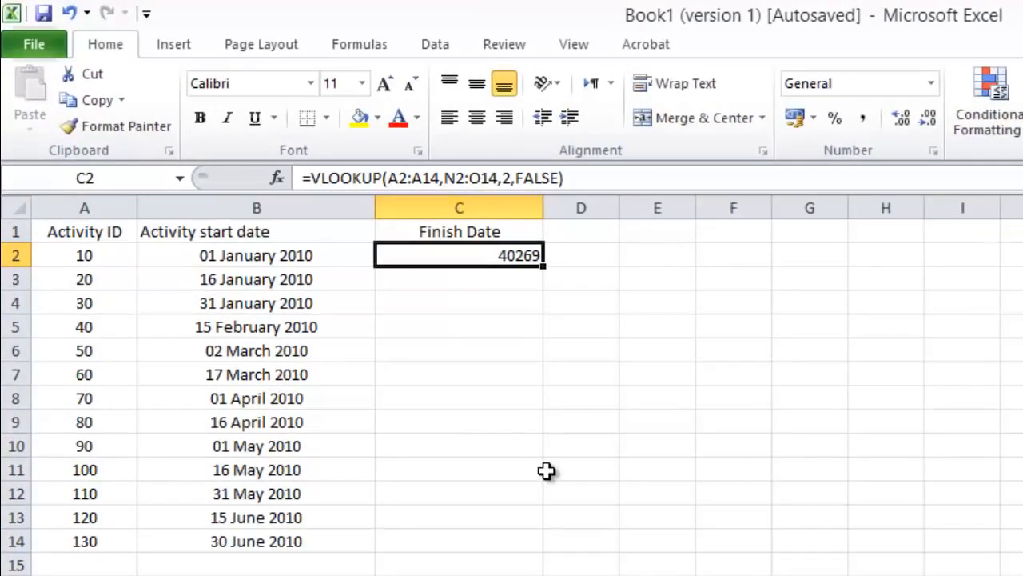
left_click(258, 260)
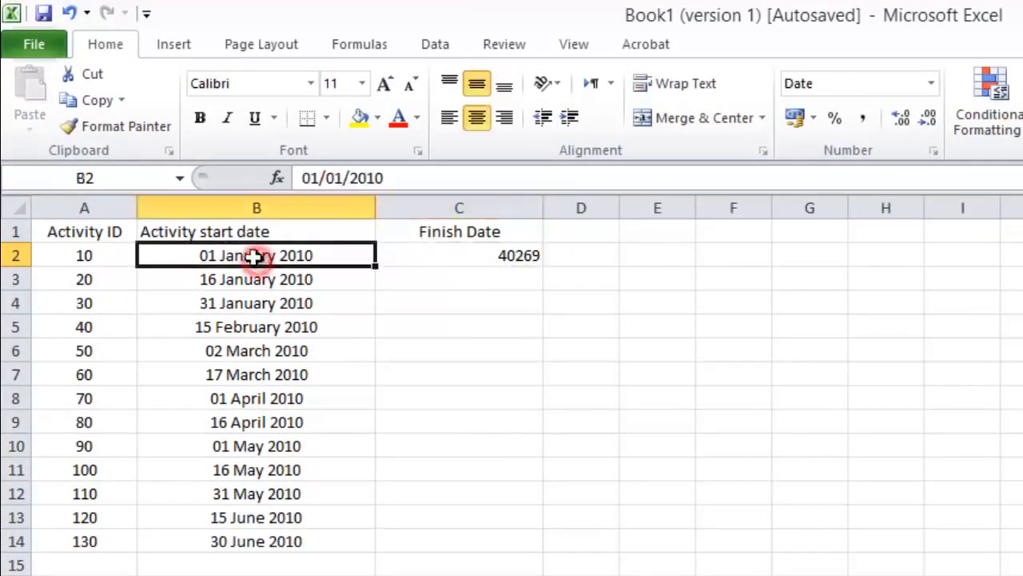
left_click(120, 128)
left_click(478, 257)
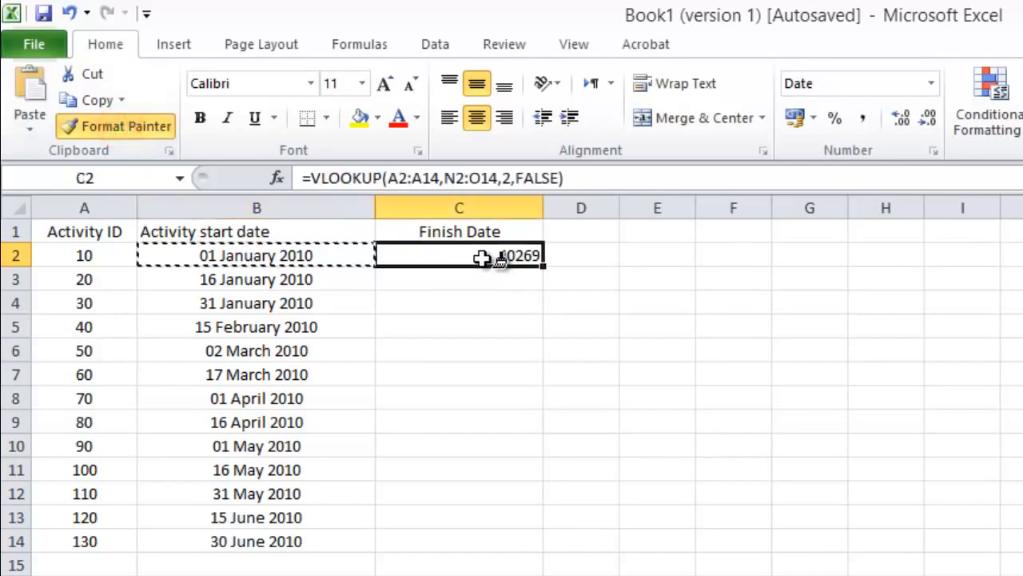
left_click(459, 352)
left_click(446, 258)
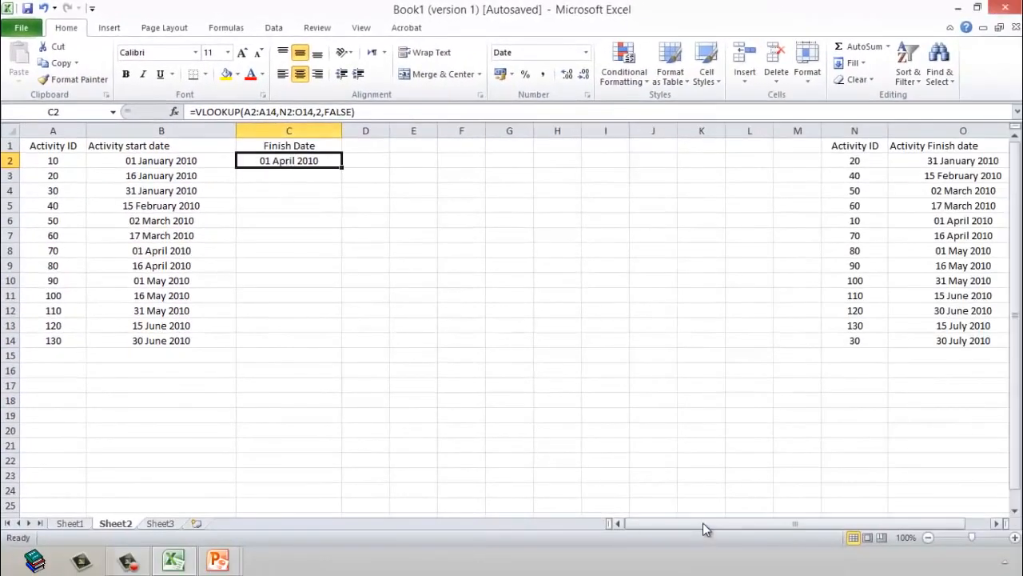
Step: Check the VLOOKUP result in C2 against activity 10's entry in N6 and O6 of the lookup table
left_click_drag(702, 522, 834, 510)
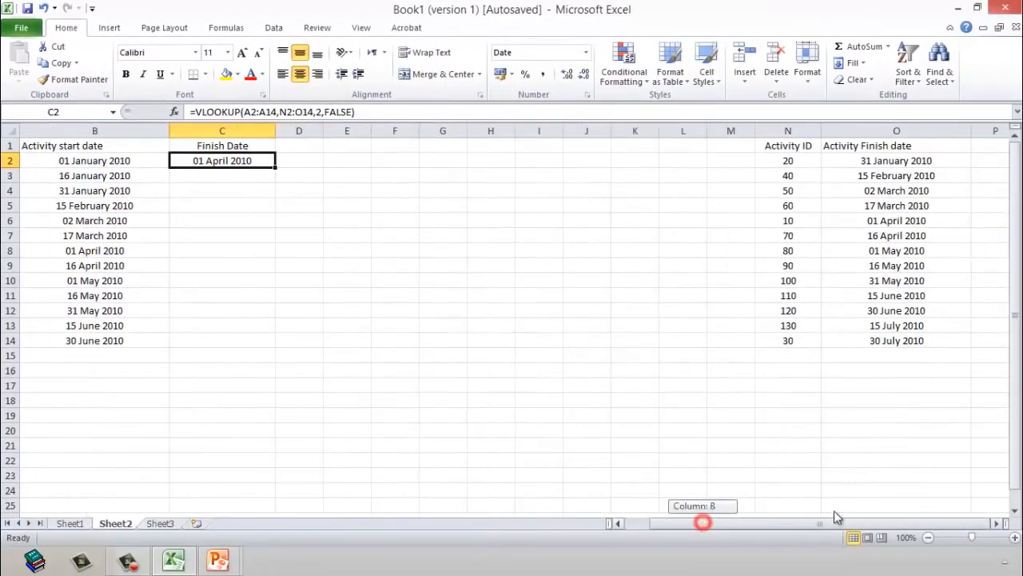
left_click(788, 222)
left_click(912, 221)
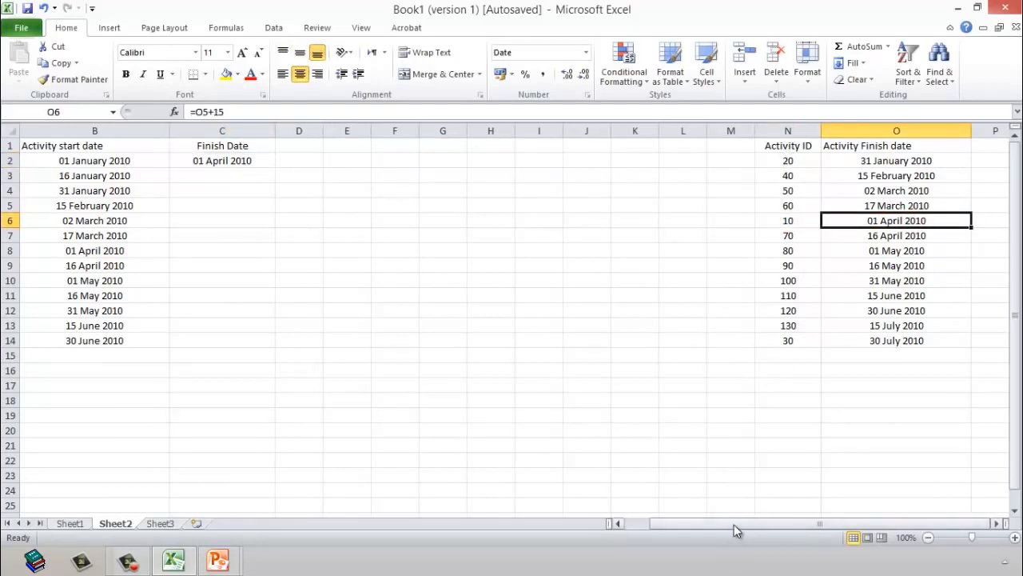
Step: Make the lookup value in C2's VLOOKUP formula an absolute reference, $A$2:$A$14
left_click_drag(735, 526, 628, 526)
left_click(275, 161)
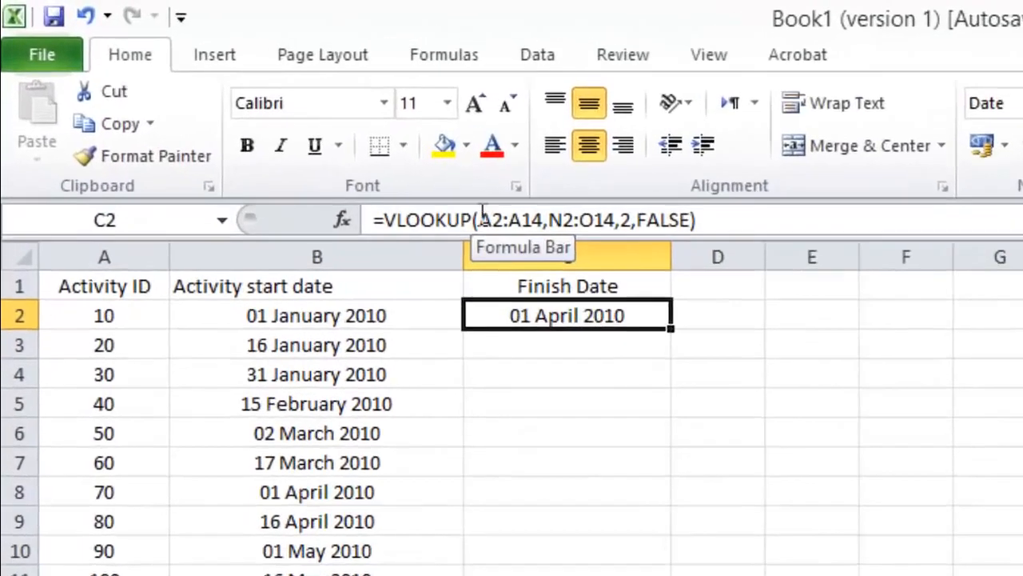
left_click(243, 112)
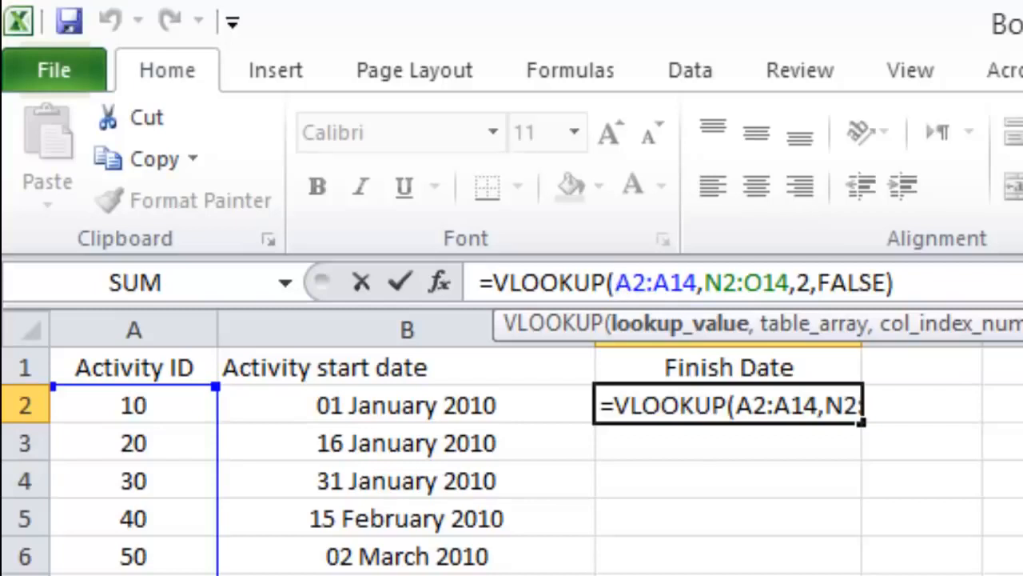
type("$")
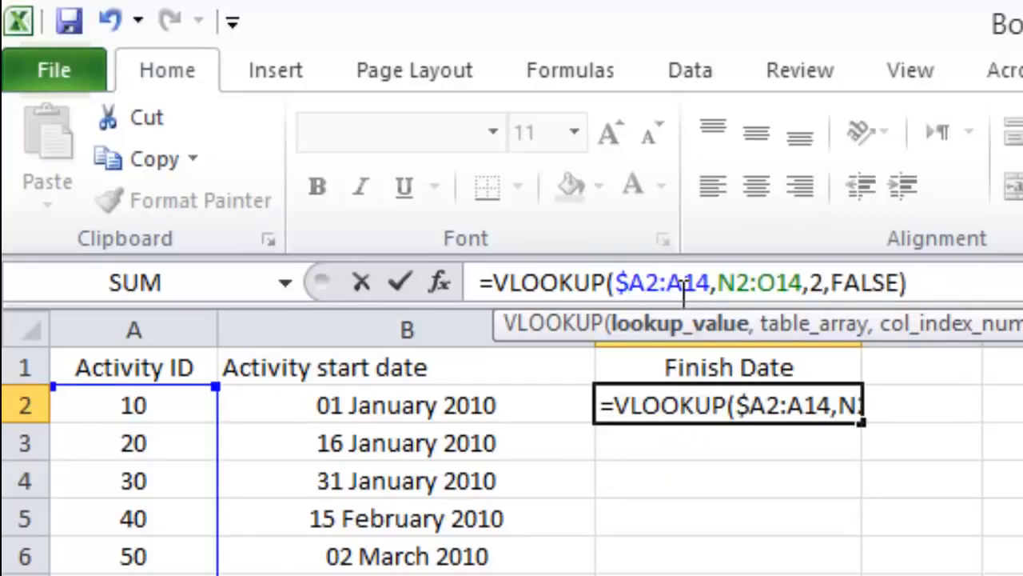
left_click(644, 282)
type("$")
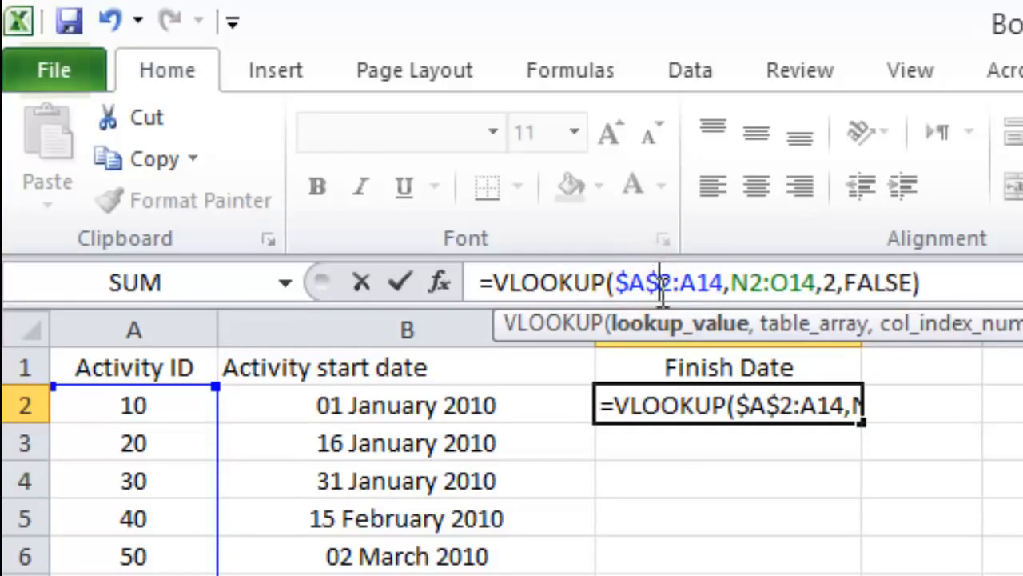
left_click(681, 284)
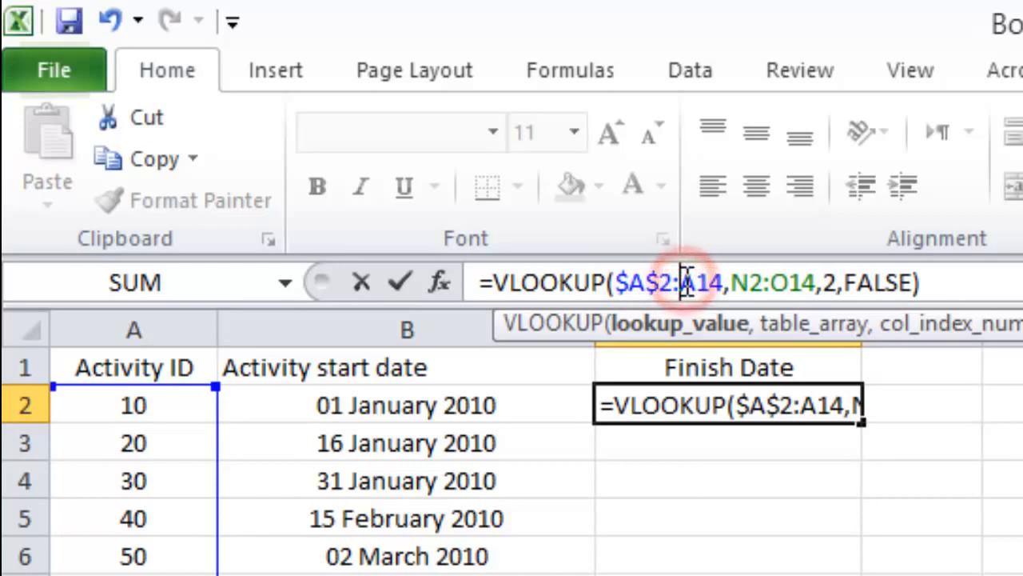
type("$")
left_click(714, 284)
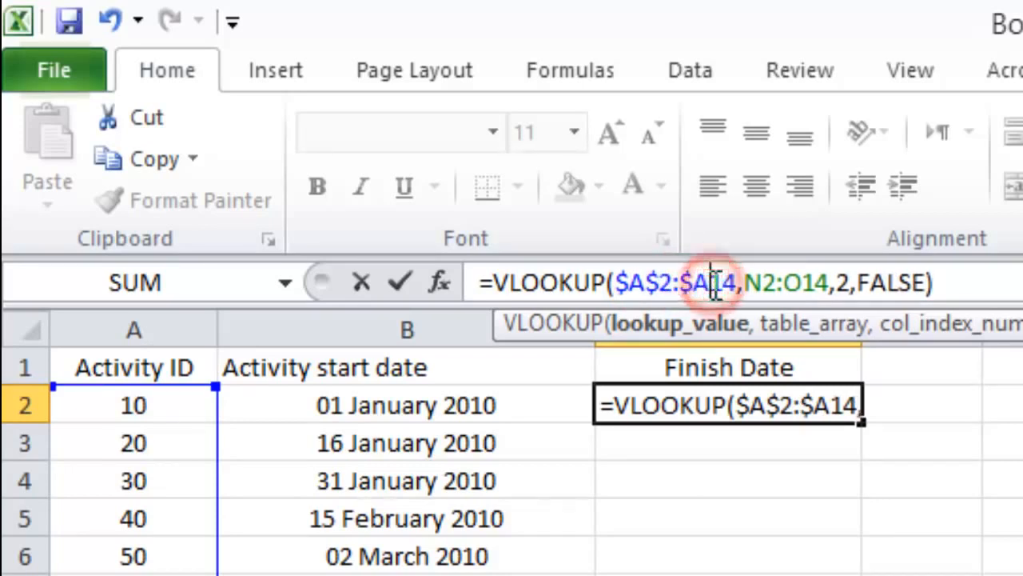
type("$")
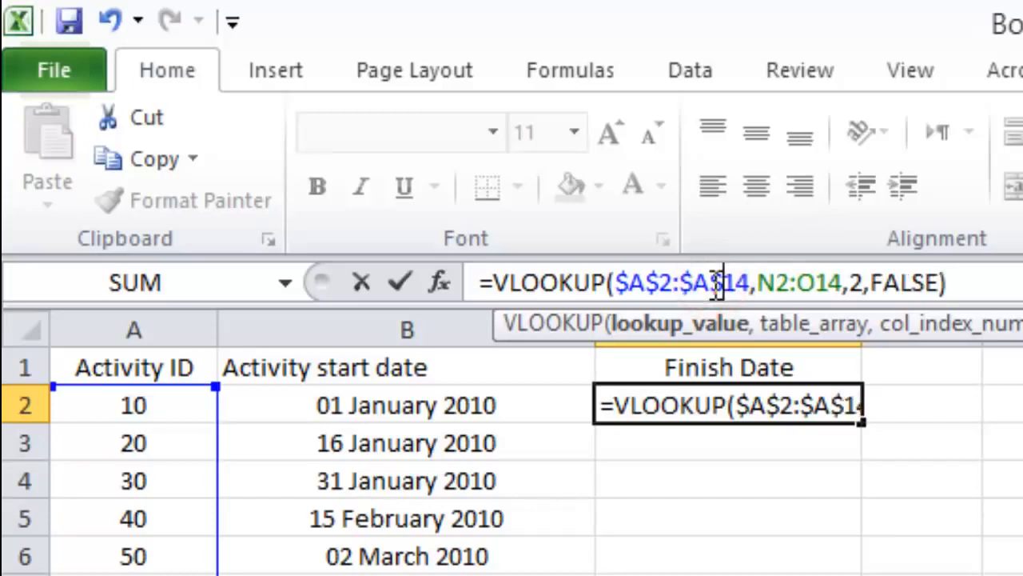
Step: Make the table array in C2's VLOOKUP absolute as $N$2:$O$14 and commit the formula
left_click(759, 283)
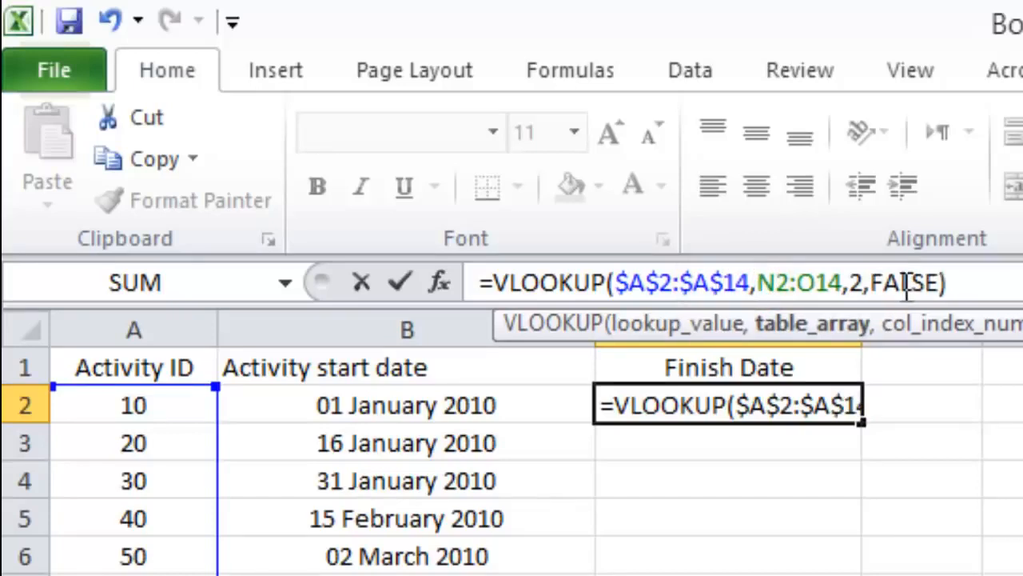
type("$")
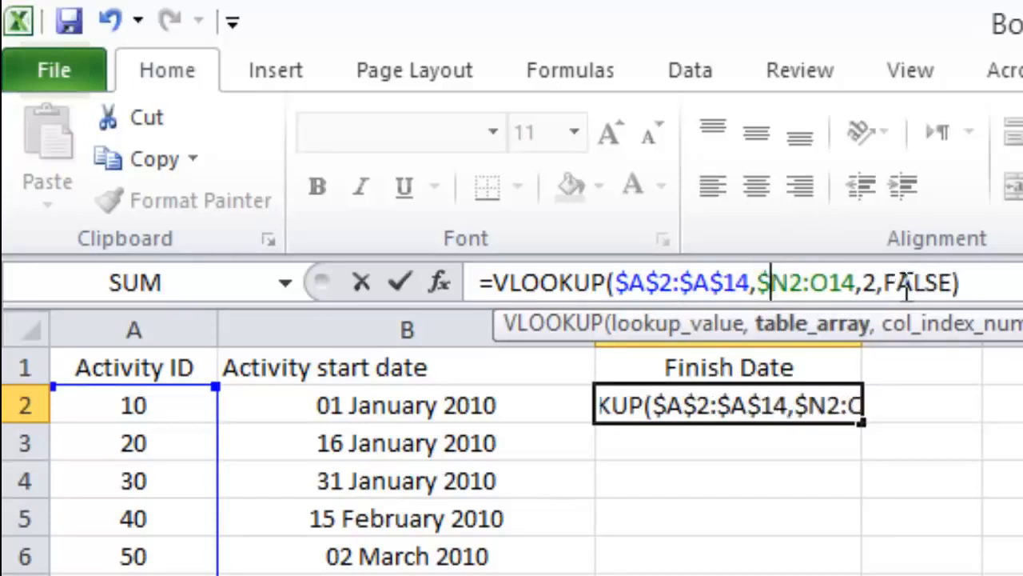
left_click(792, 284)
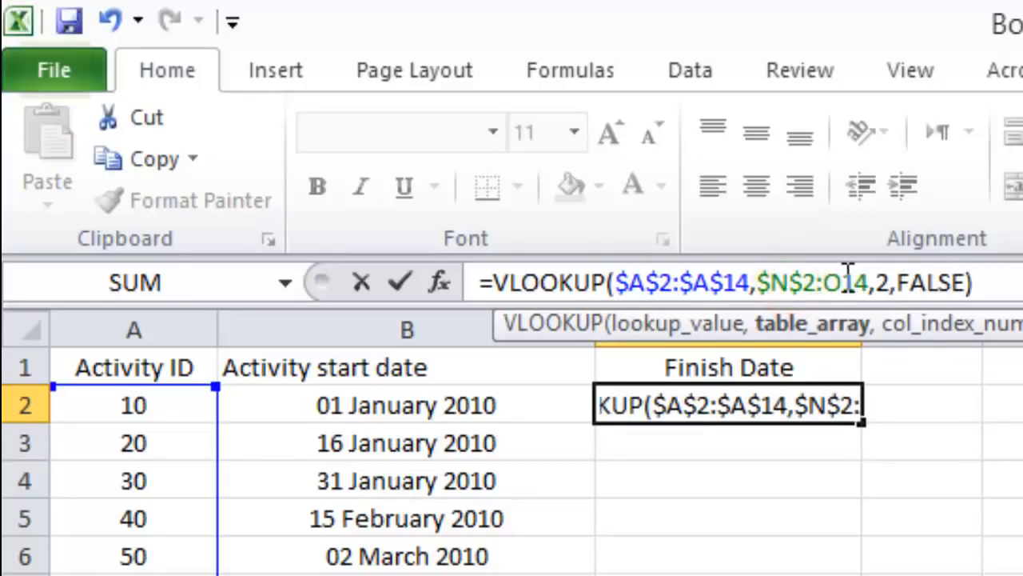
left_click(824, 281)
type("$")
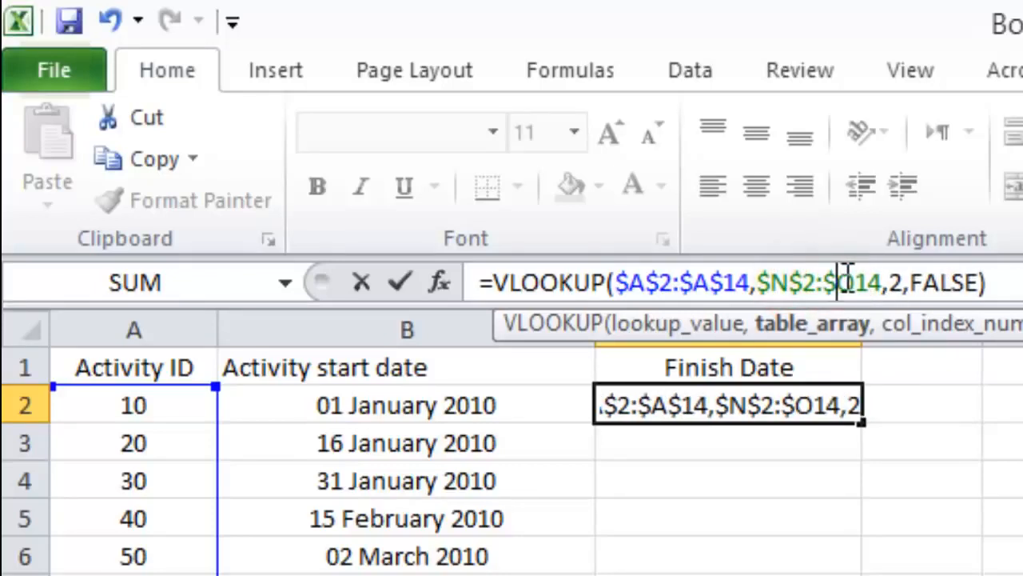
left_click(848, 281)
type("$")
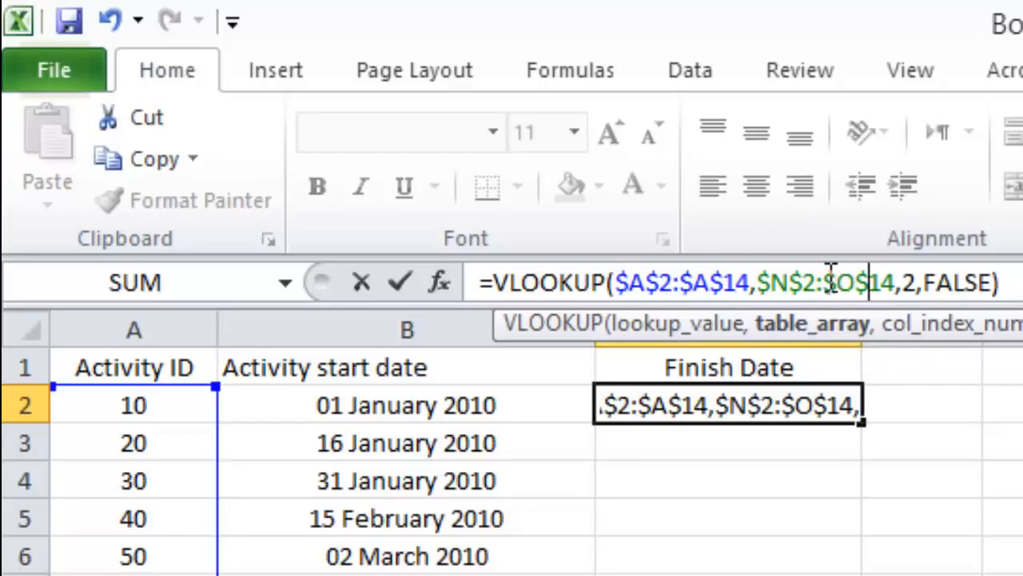
key("Return")
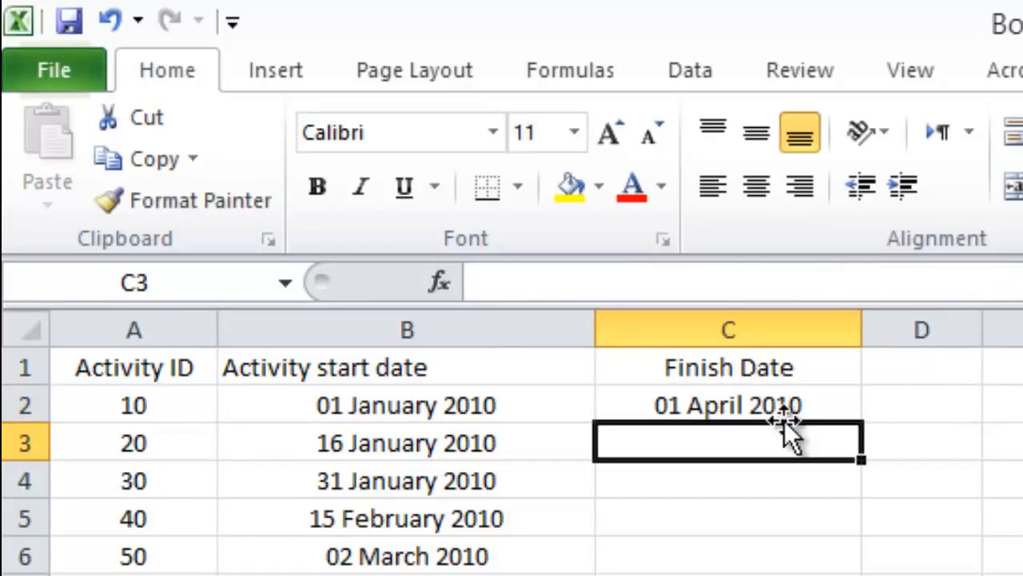
Step: Fill the VLOOKUP formula from C2 down to C14 for all activities
left_click(785, 406)
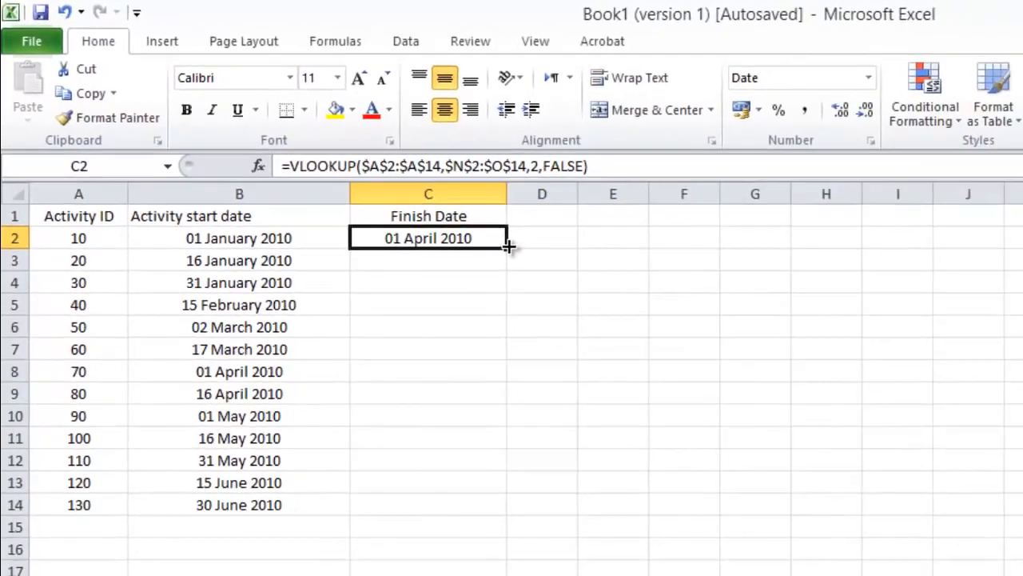
left_click_drag(506, 243, 447, 513)
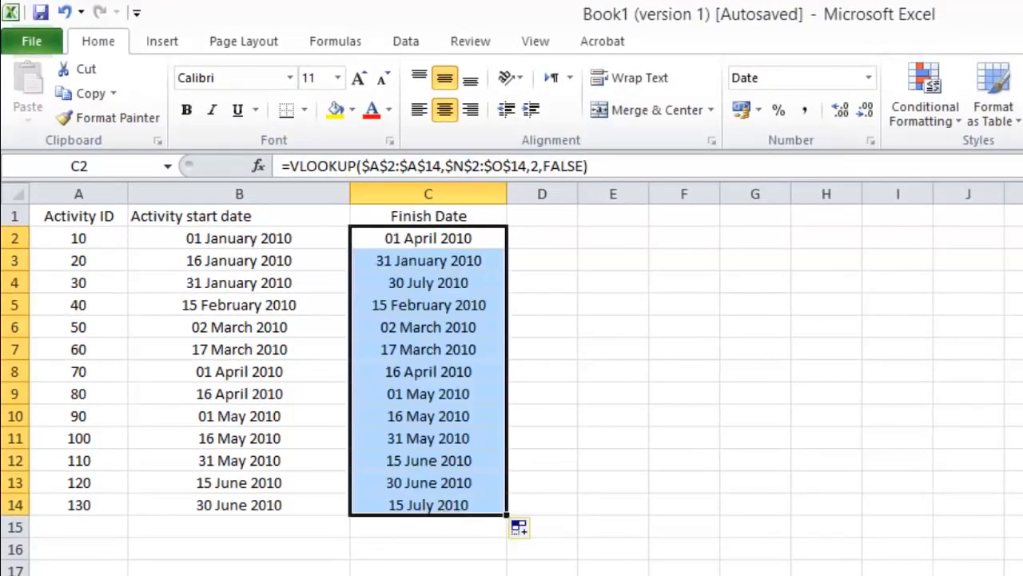
left_click(430, 564)
left_click_drag(425, 238, 388, 504)
left_click(82, 505)
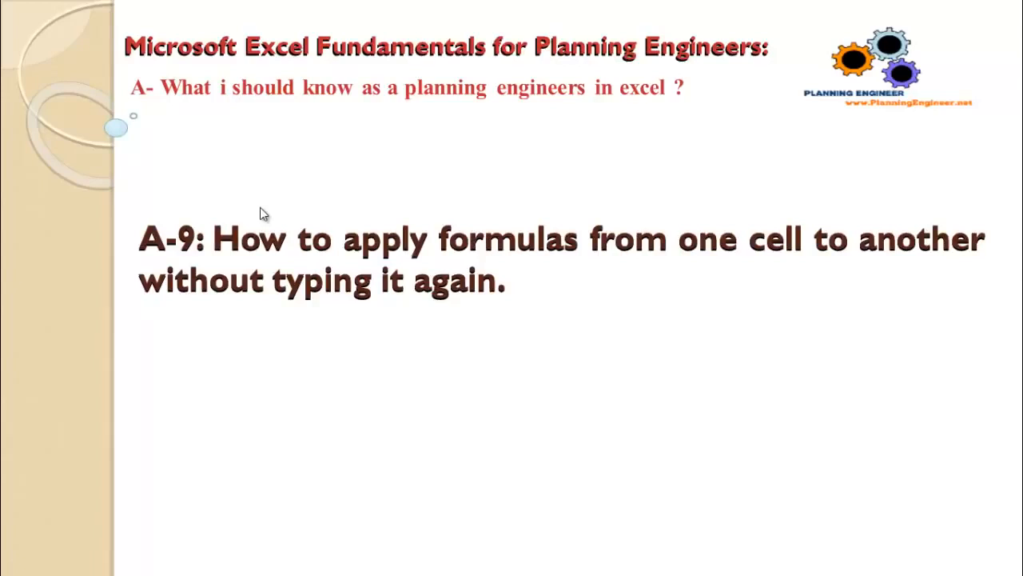
Step: Widen column D and enter the centred relative reference =C2 in D2
left_click(281, 161)
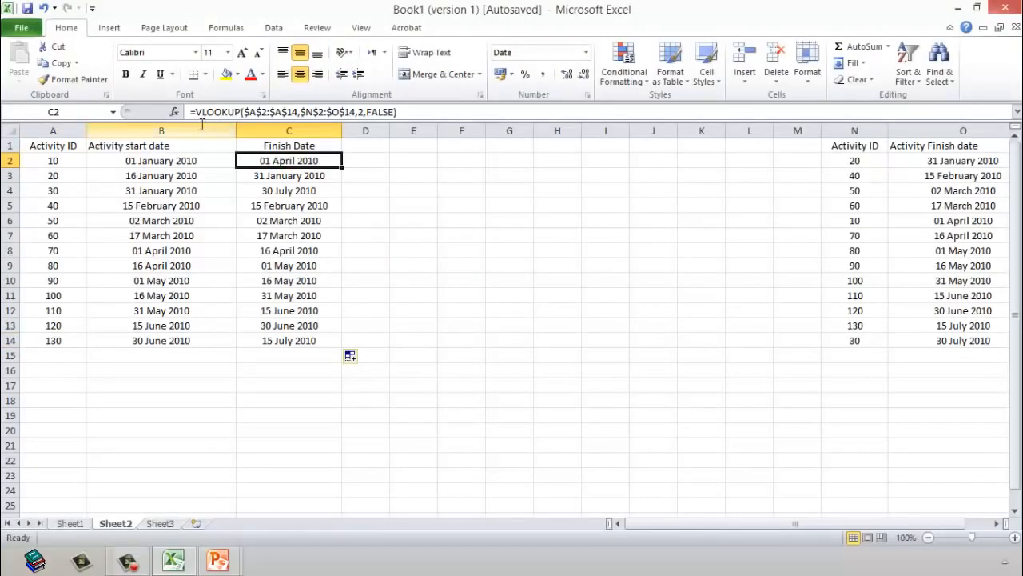
left_click_drag(395, 131, 469, 132)
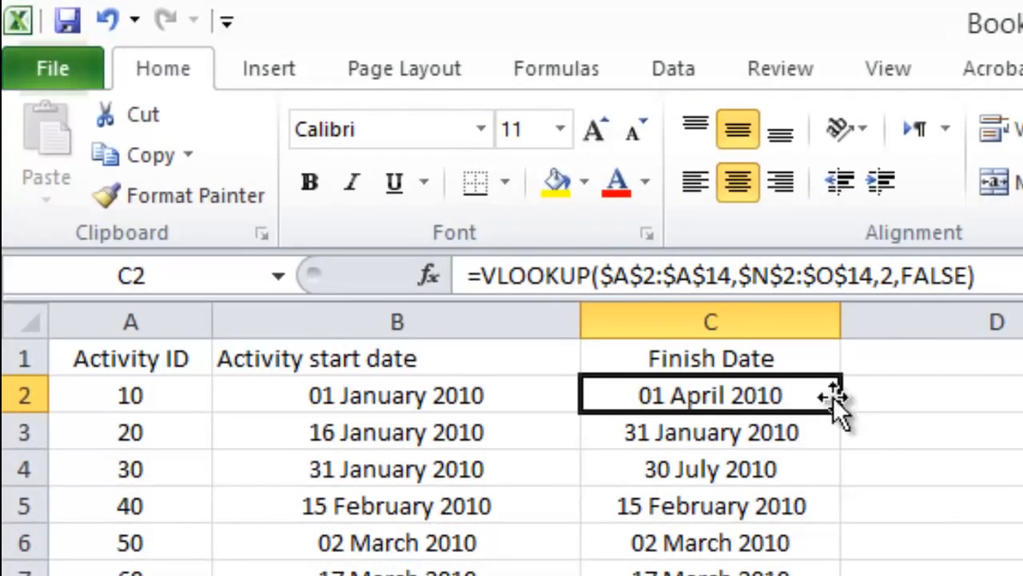
left_click(1005, 404)
type("=")
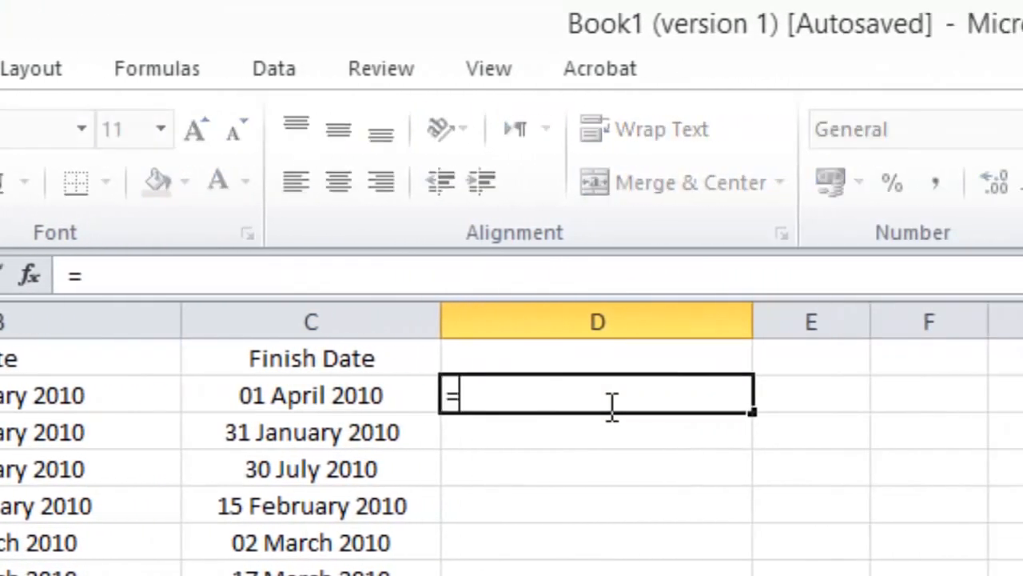
key("Left")
key("Return")
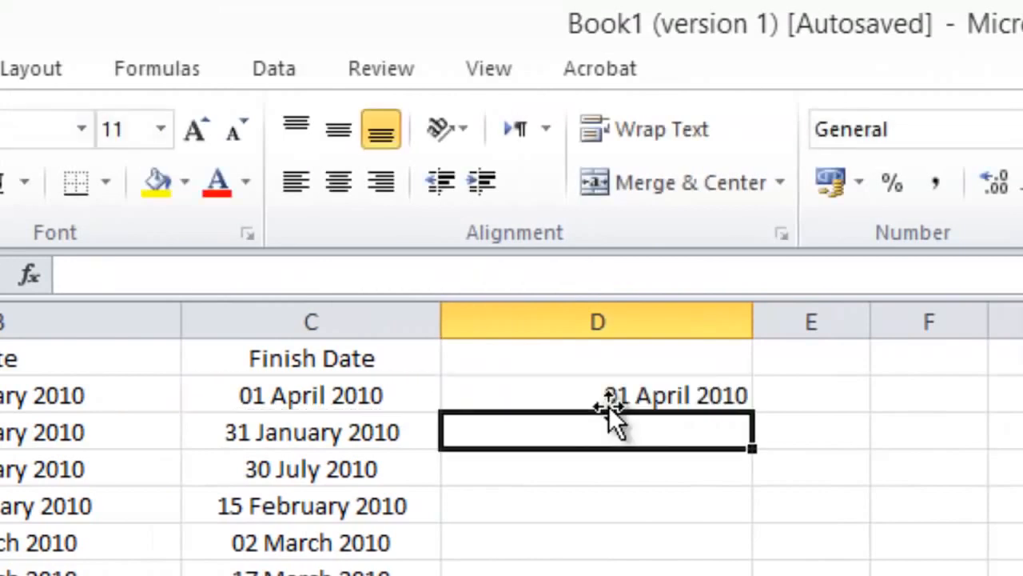
left_click(603, 395)
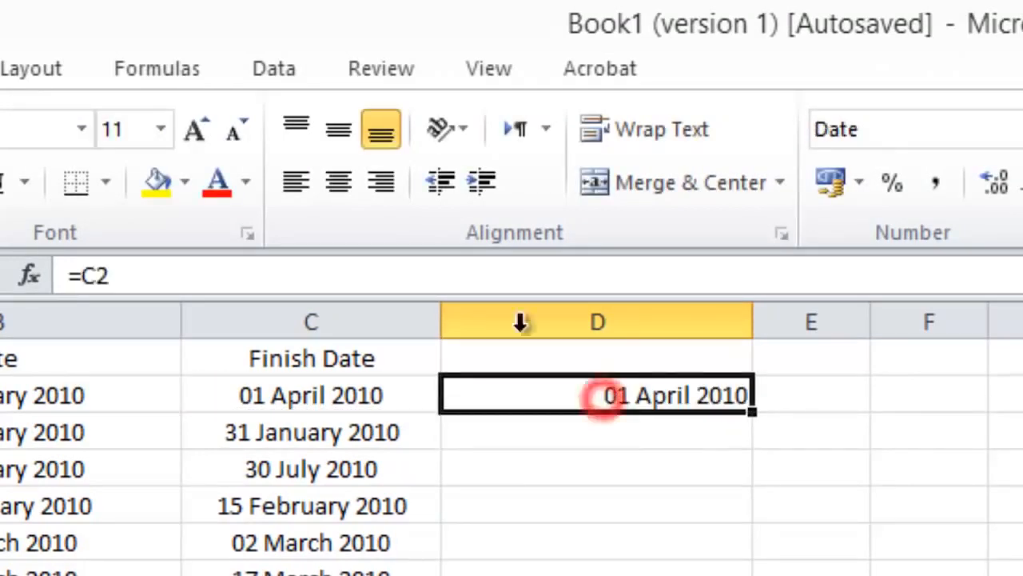
left_click(337, 184)
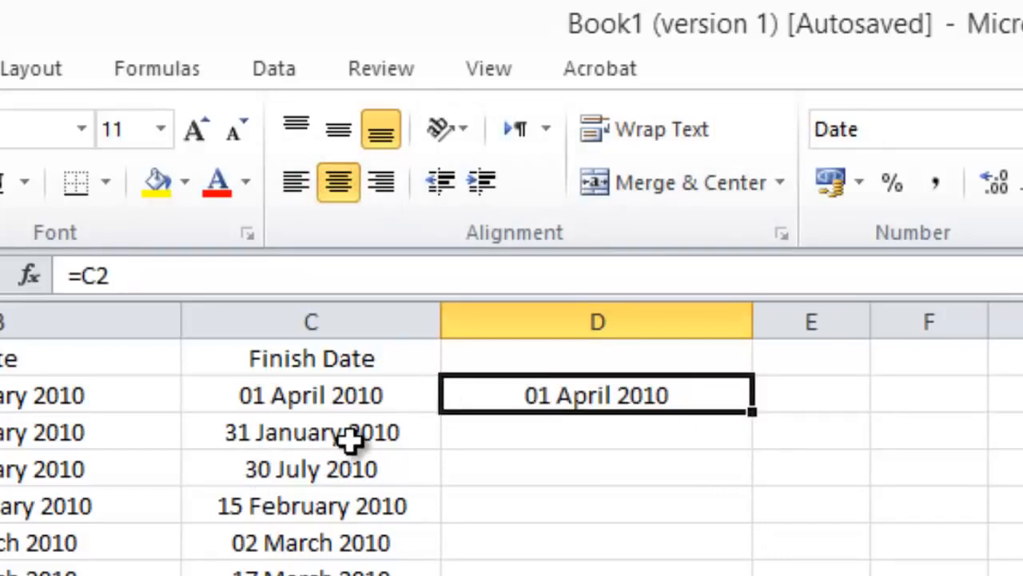
Step: Fill the relative reference =C2 from D2 down to D14
left_click(589, 447)
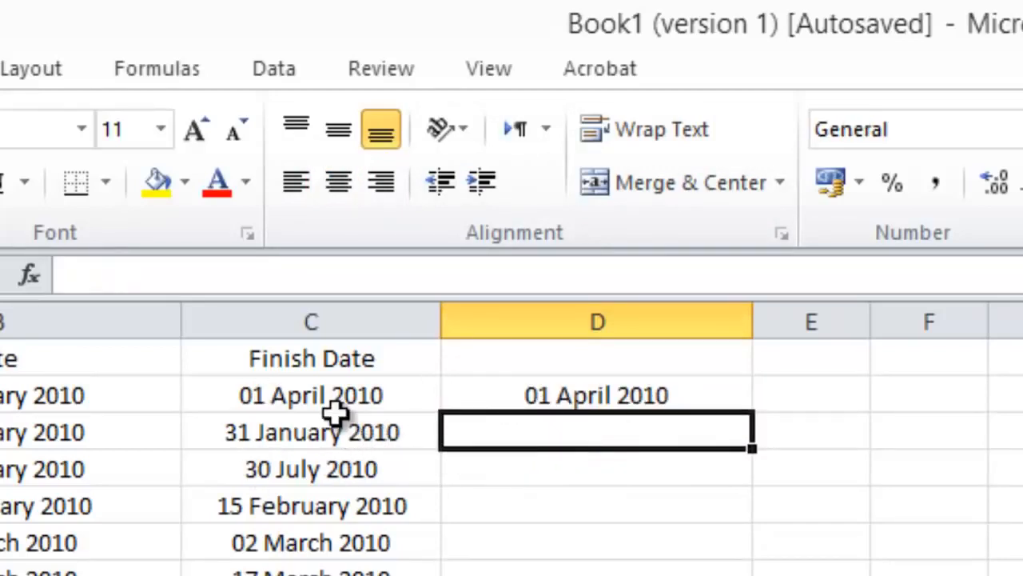
left_click(312, 444)
left_click(308, 468)
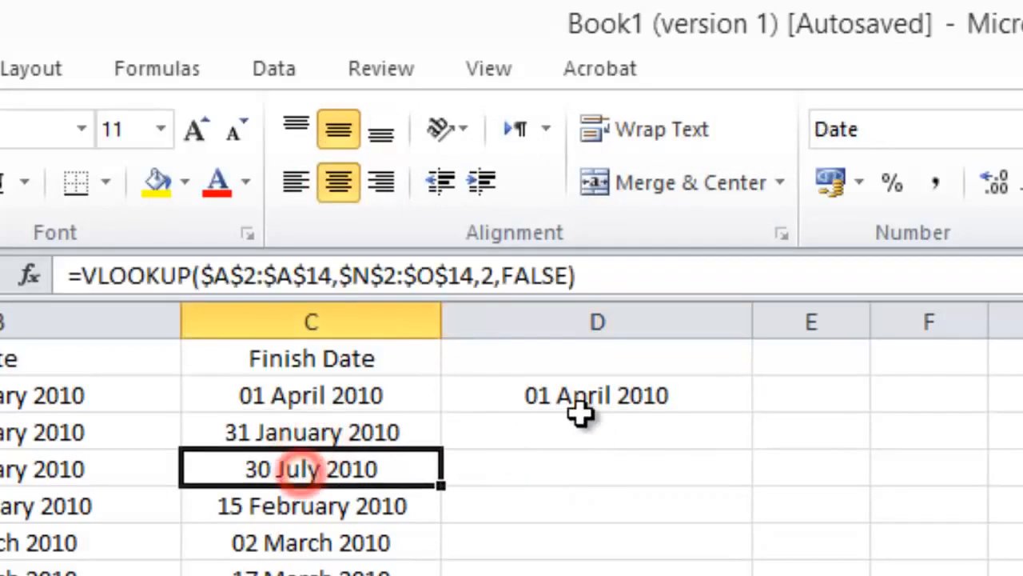
left_click(589, 395)
left_click_drag(754, 413, 665, 575)
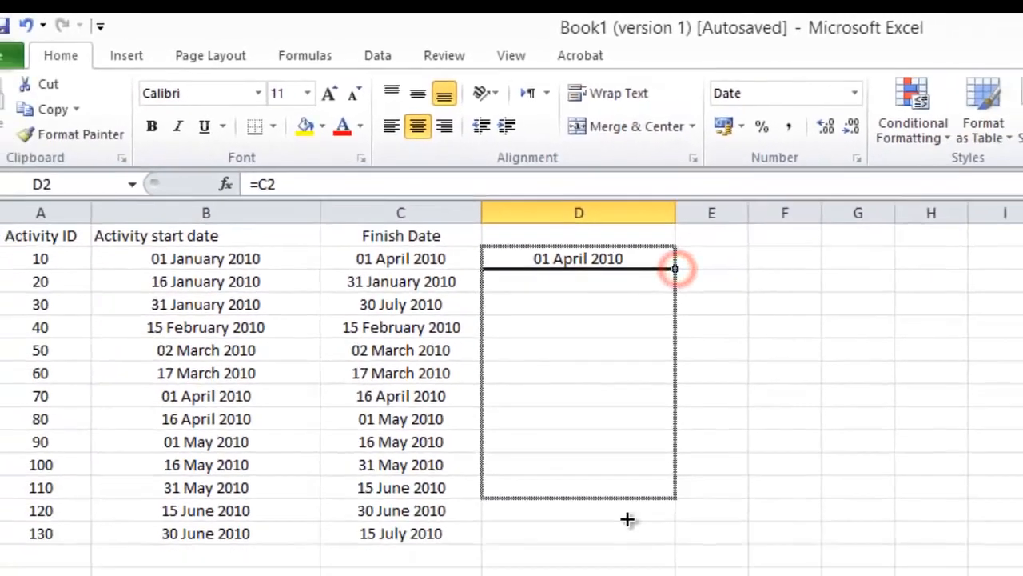
left_click_drag(617, 508, 616, 511)
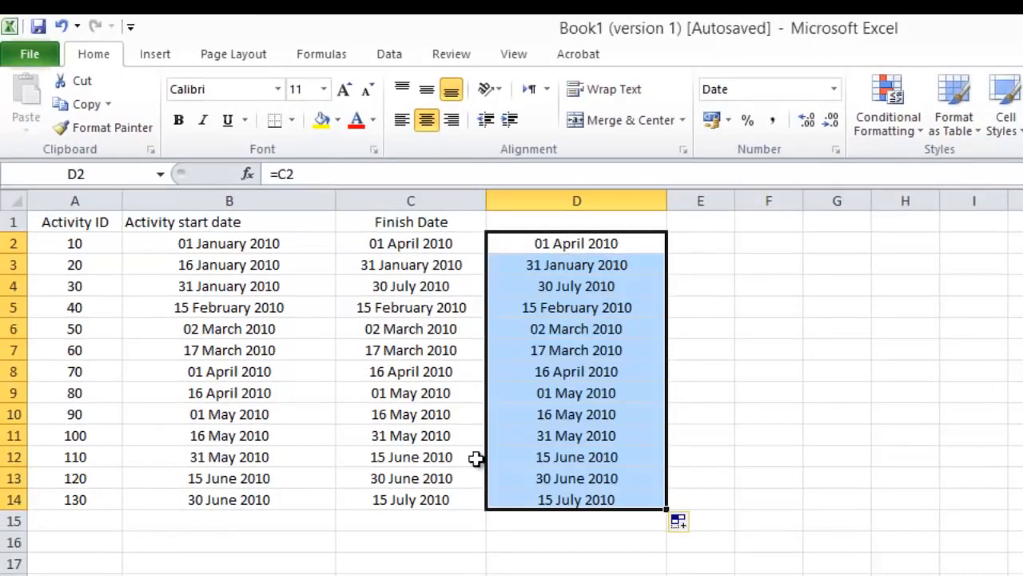
left_click(568, 521)
Step: Clear D3:D14 and change the formula in D2 to the absolute reference =$C$2
left_click_drag(573, 272, 533, 504)
key("Delete")
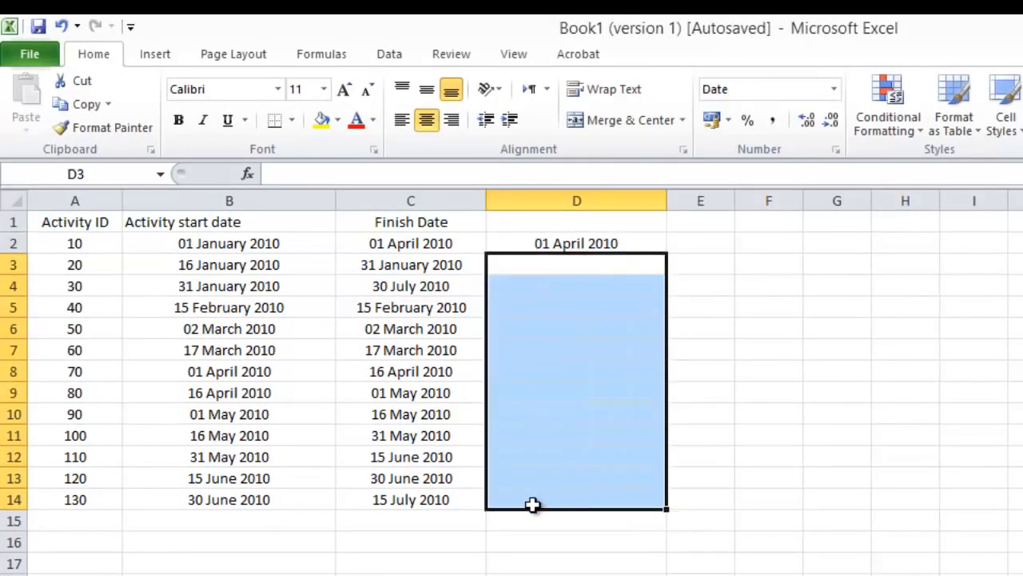
left_click(599, 245)
left_click(280, 173)
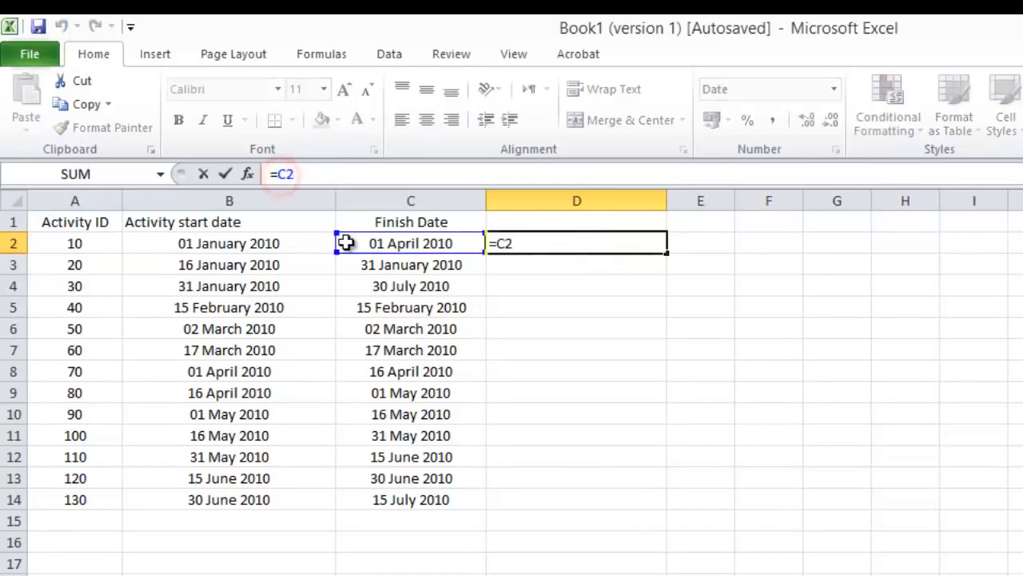
type("$")
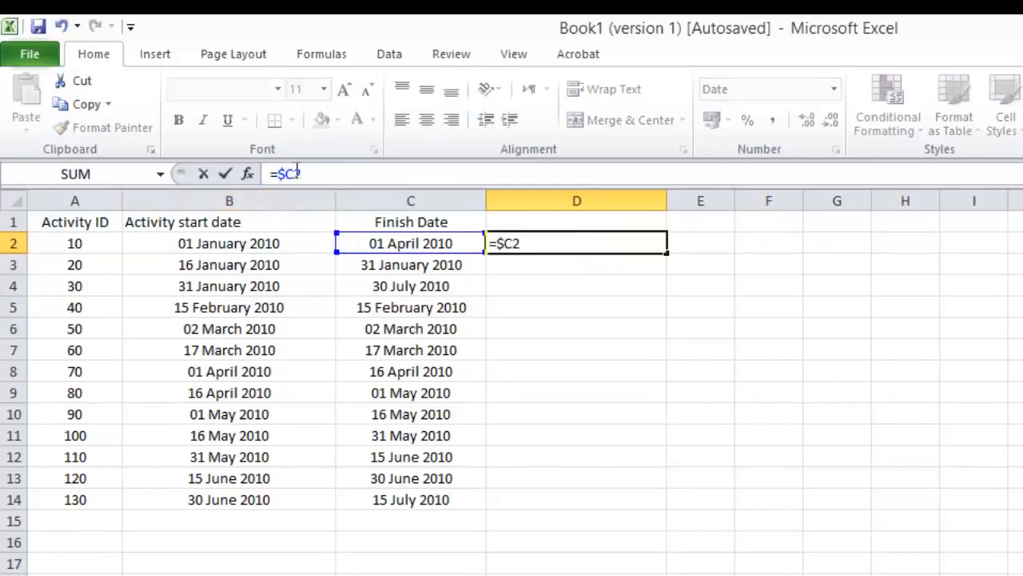
left_click(293, 171)
type("$")
left_click(226, 174)
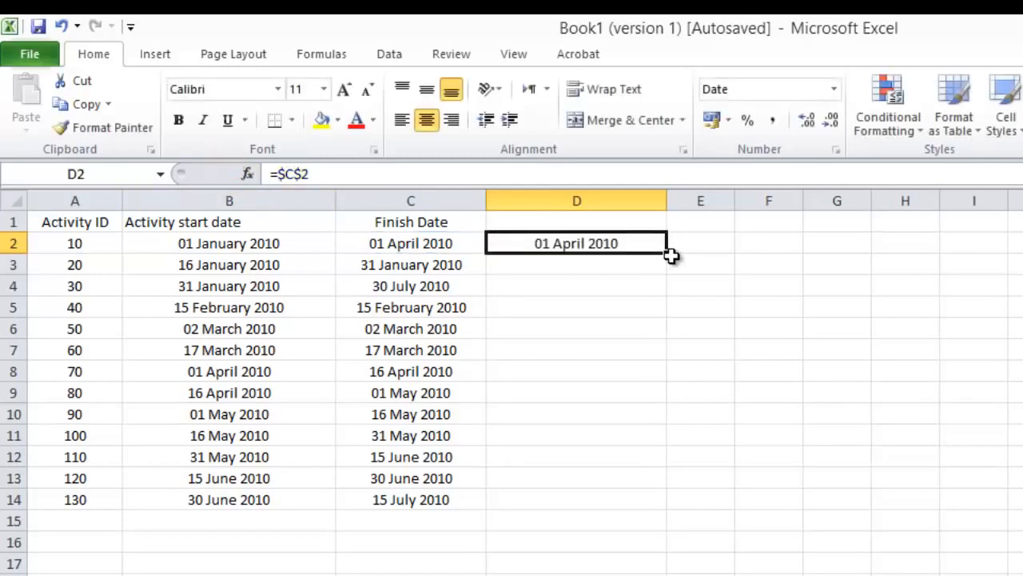
Step: Fill the absolute reference =$C$2 from D2 down to D14 and inspect the copied formulas through D8
mouse_move(666, 253)
left_mouse_down()
mouse_move(592, 527)
mouse_move(594, 515)
left_mouse_up()
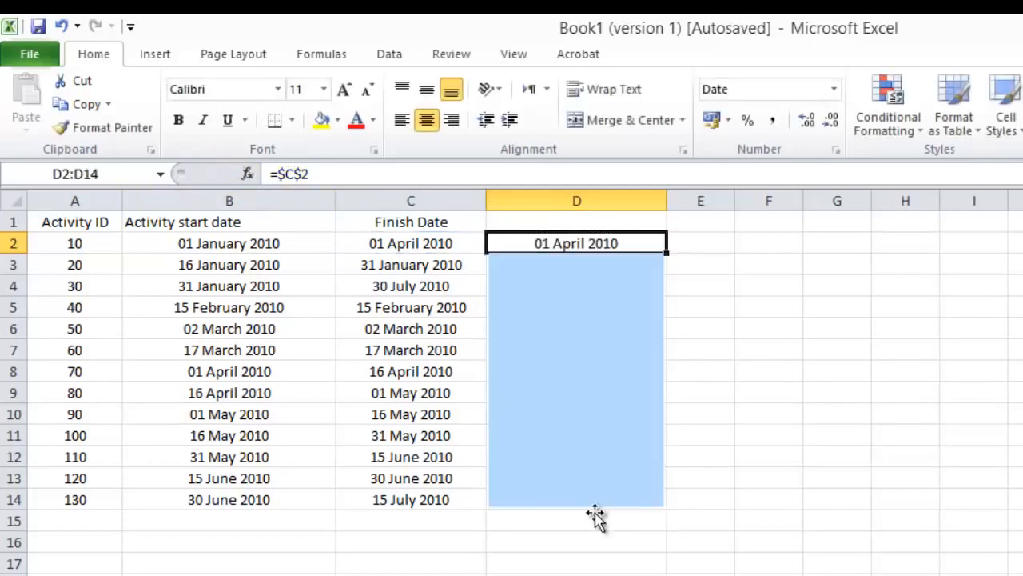
left_click(576, 573)
left_click(581, 243)
left_click(387, 246)
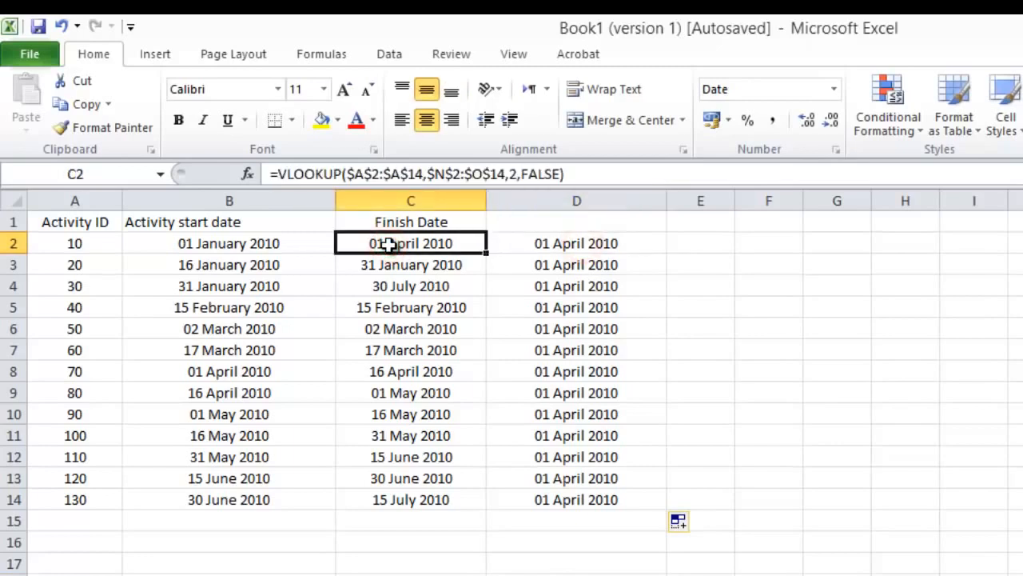
left_click(550, 237)
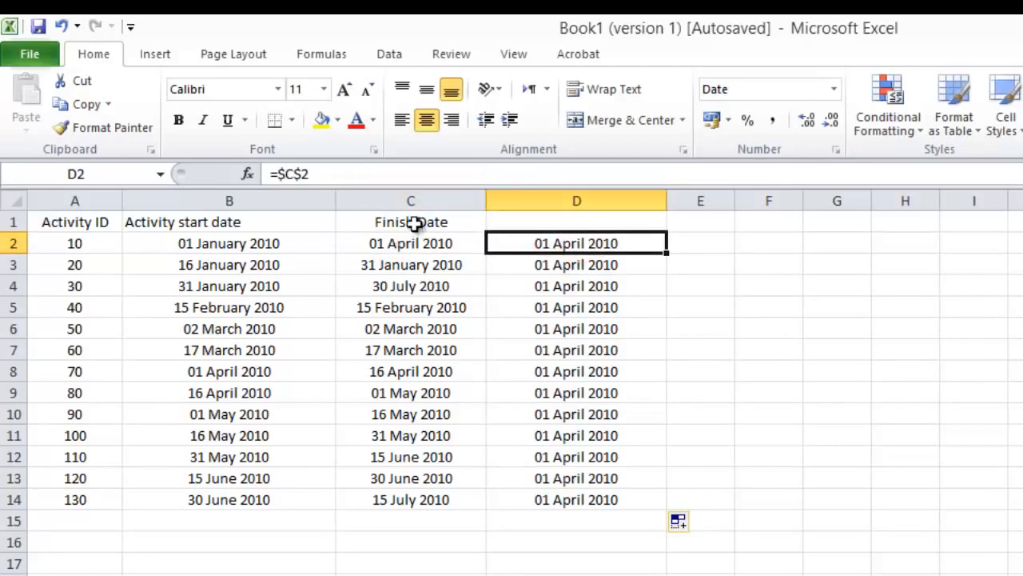
left_click(577, 263)
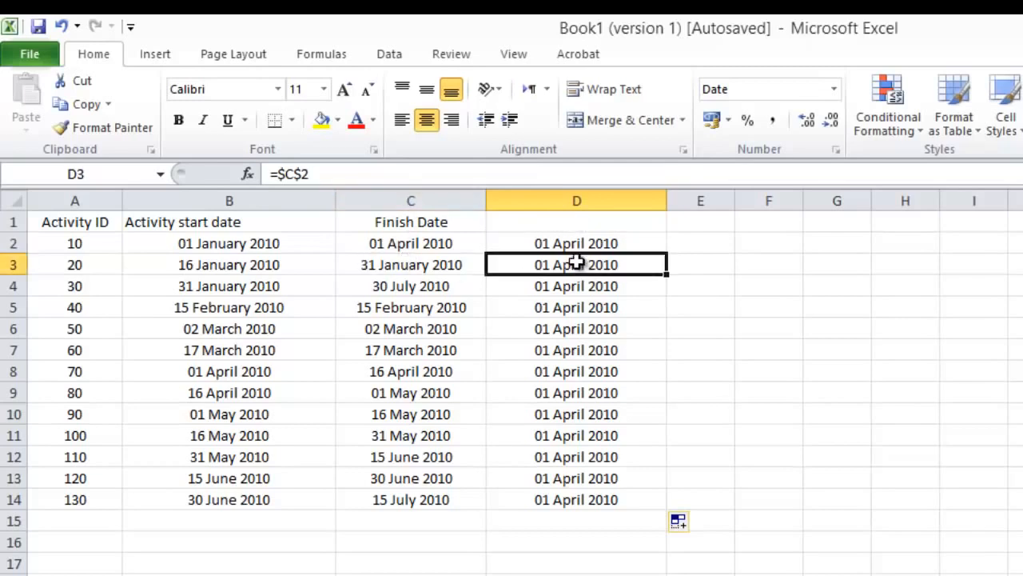
left_click(572, 285)
left_click(564, 307)
left_click(560, 330)
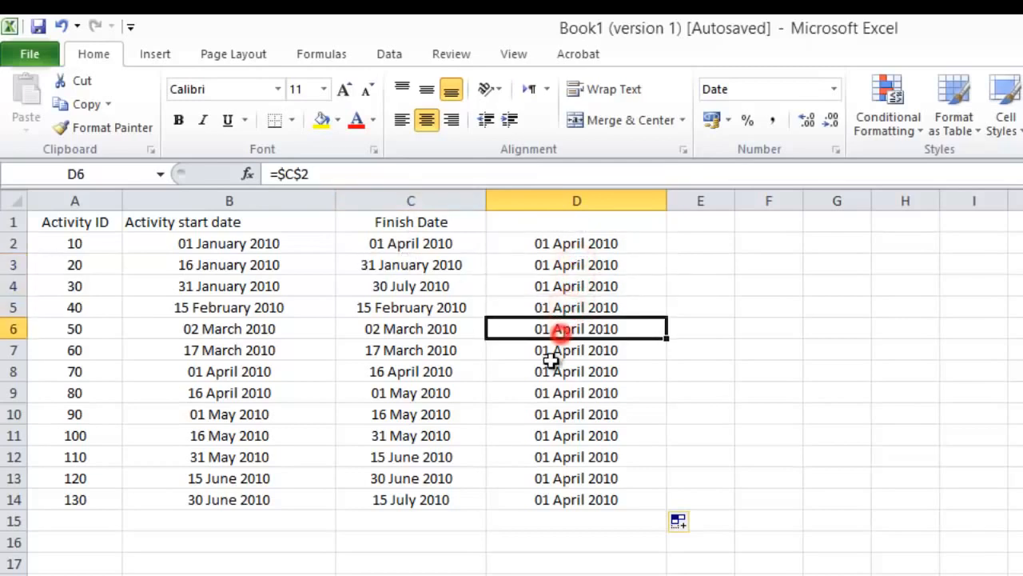
left_click(555, 349)
left_click(549, 366)
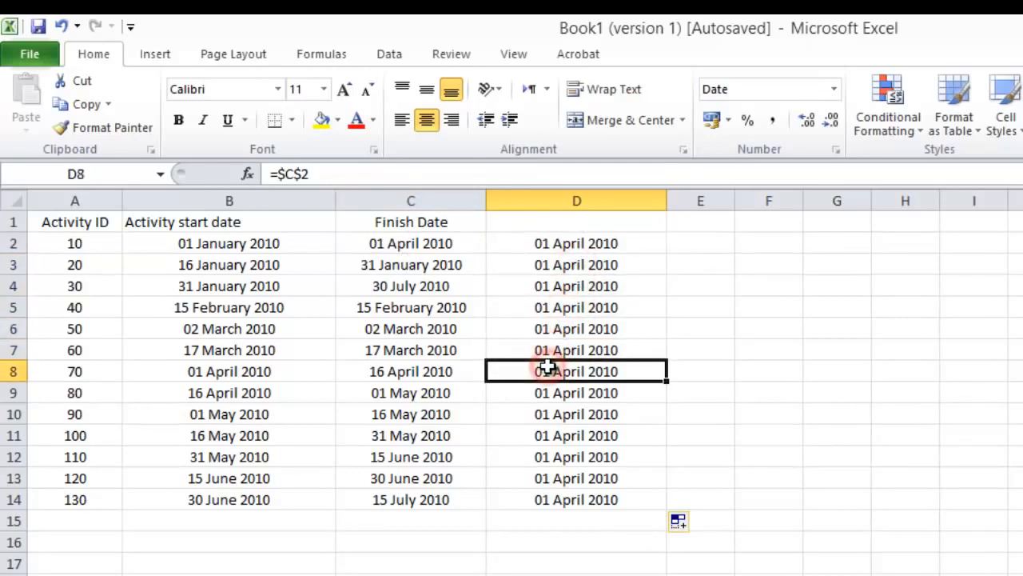
Step: Clear the copied absolute references below D2, covering D3:D15
left_click(525, 549)
left_click_drag(569, 264, 515, 533)
key("Delete")
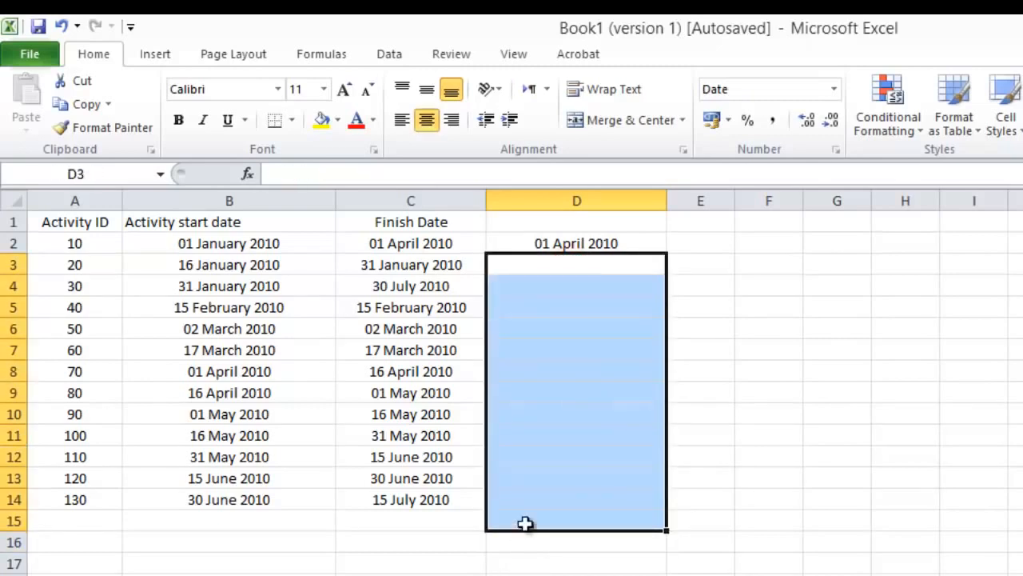
Step: Fill the absolute reference =$C$2 from D2 down to D14 again
left_click(537, 575)
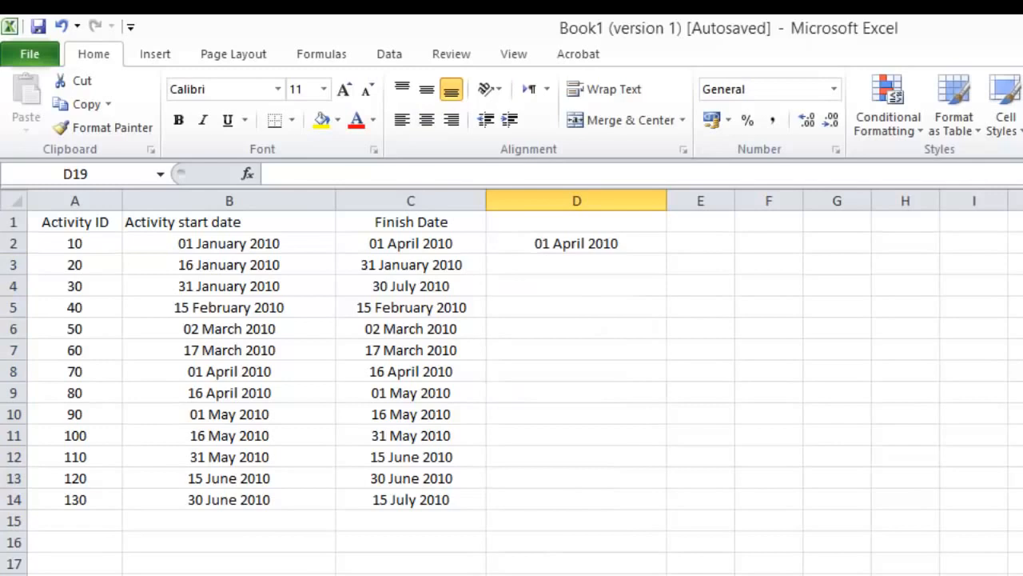
left_click(589, 238)
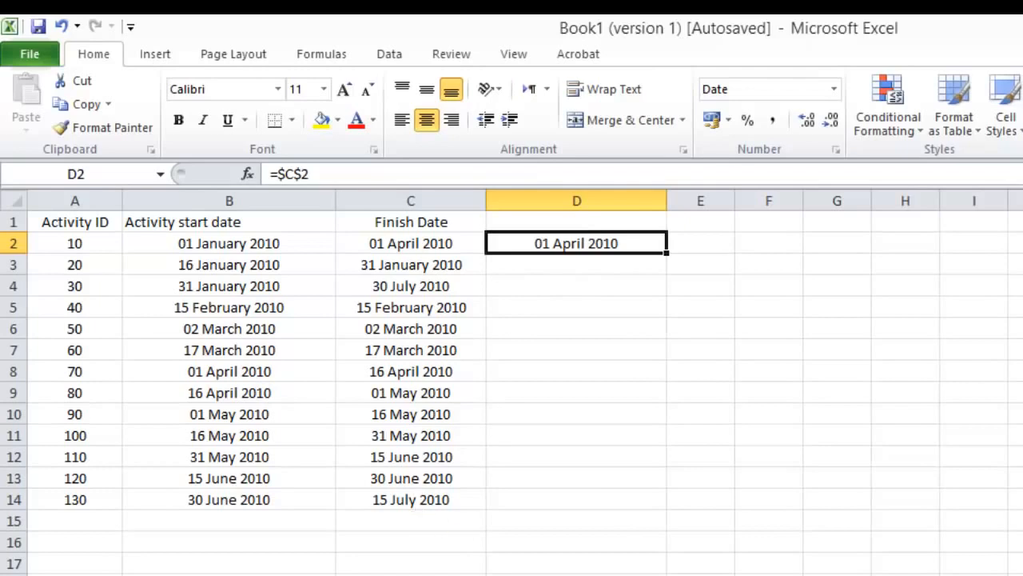
double_click(666, 252)
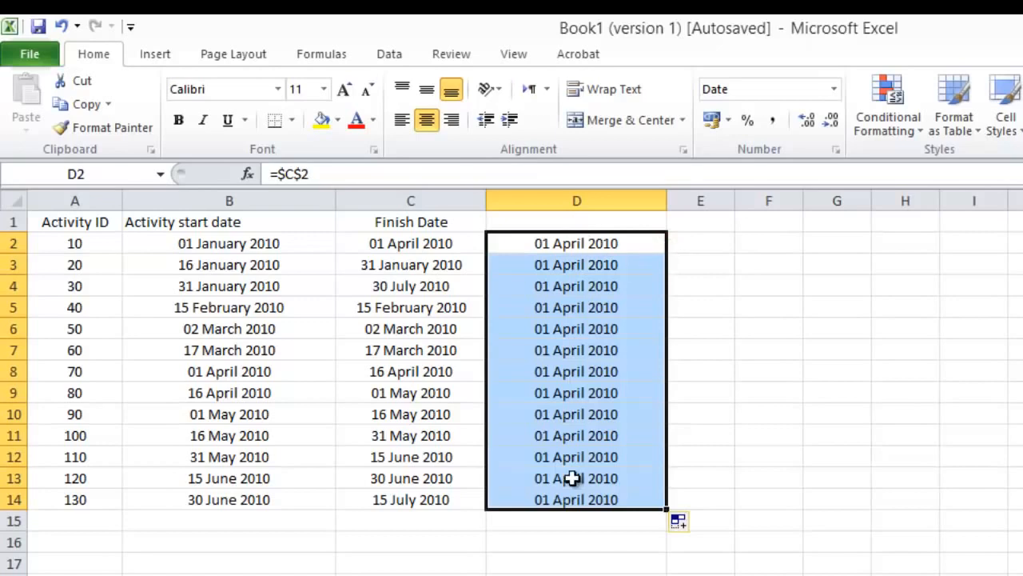
Step: Enter the relative reference =B14 in cell B15, below the last activity start date
left_click(186, 525)
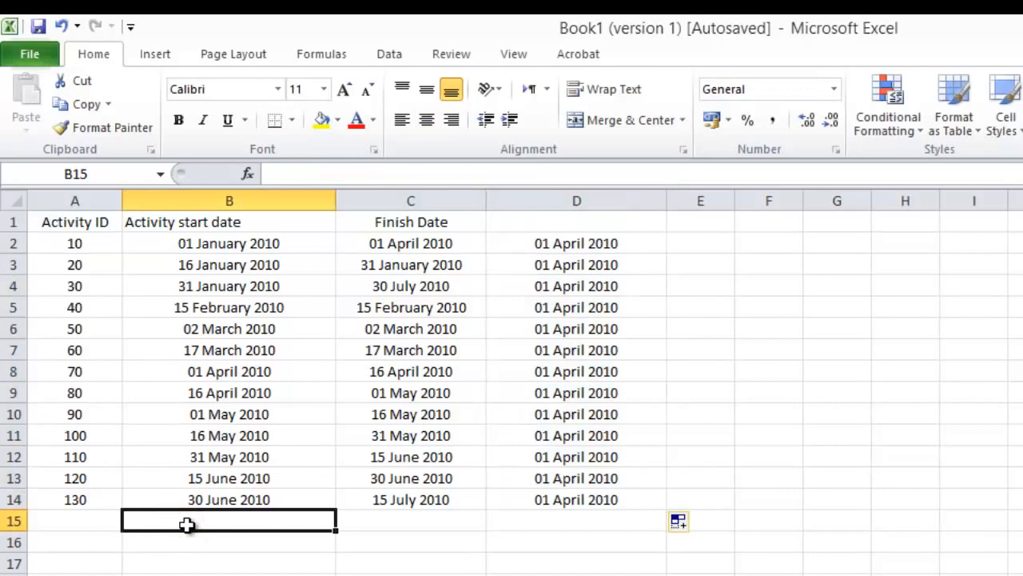
type("=")
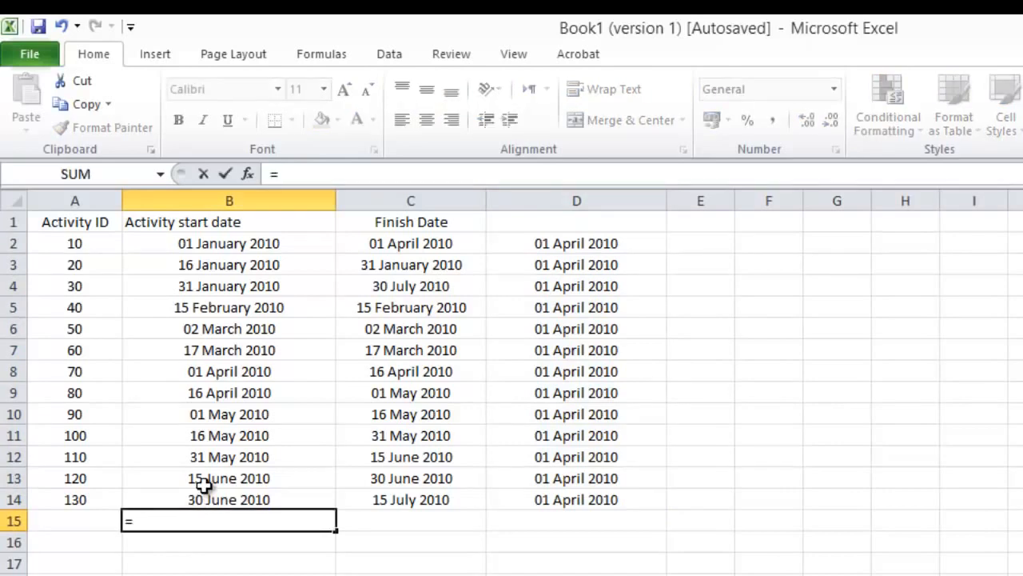
left_click(205, 500)
key("Return")
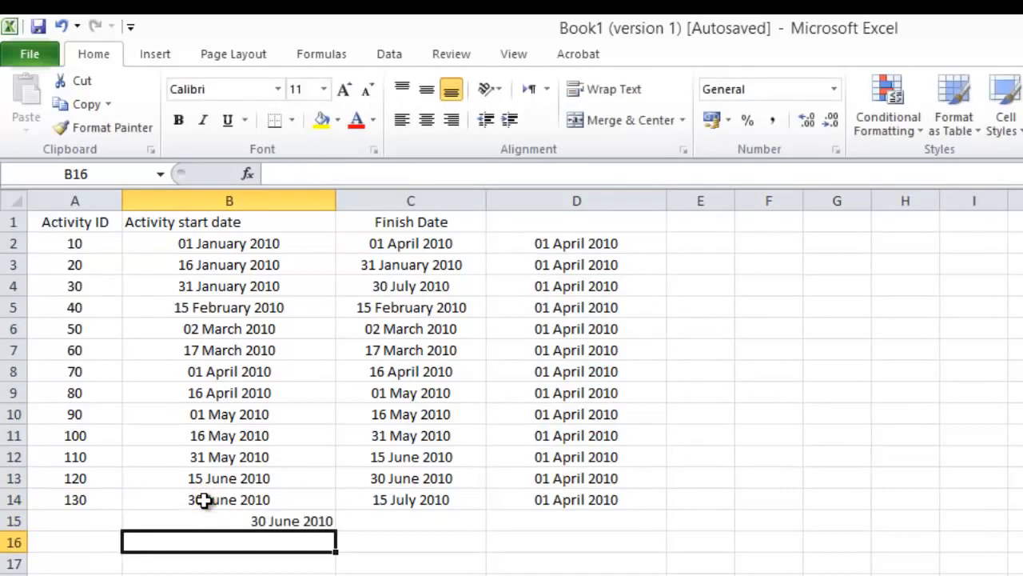
Step: Centre B15 vertically and horizontally, and fill its relative reference across to D15
left_click(208, 519)
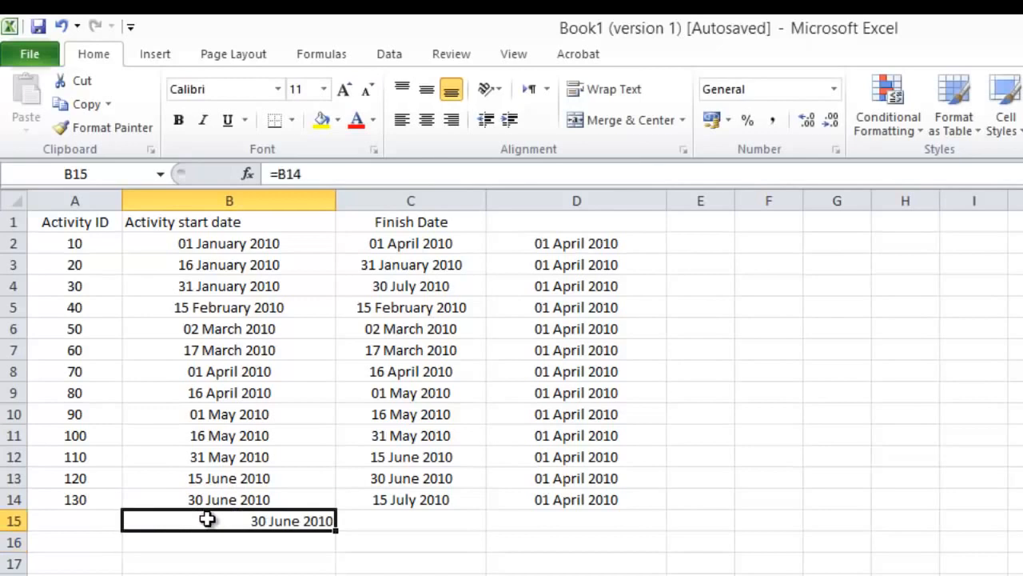
left_click(432, 86)
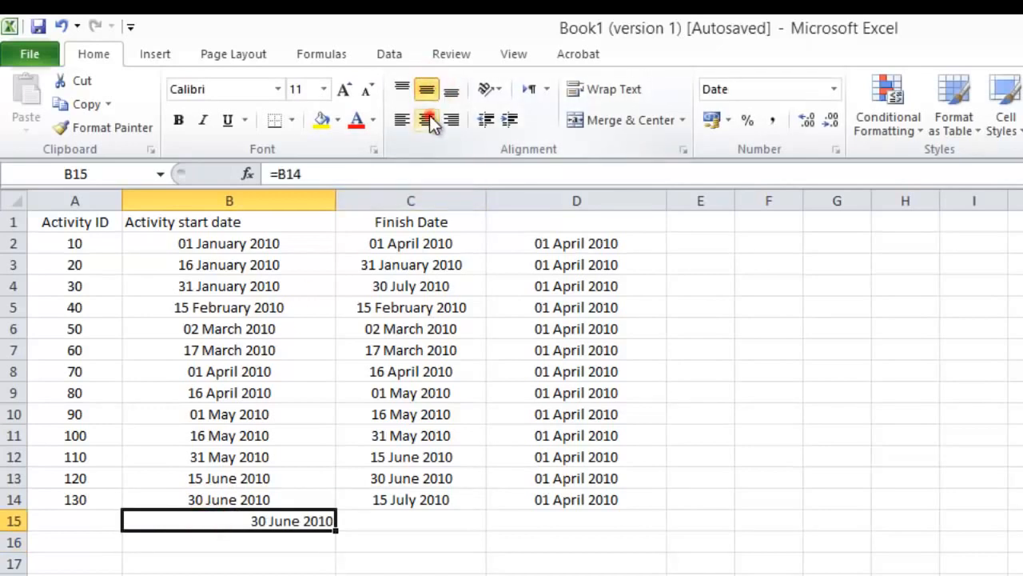
left_click(429, 119)
left_click_drag(336, 530, 666, 528)
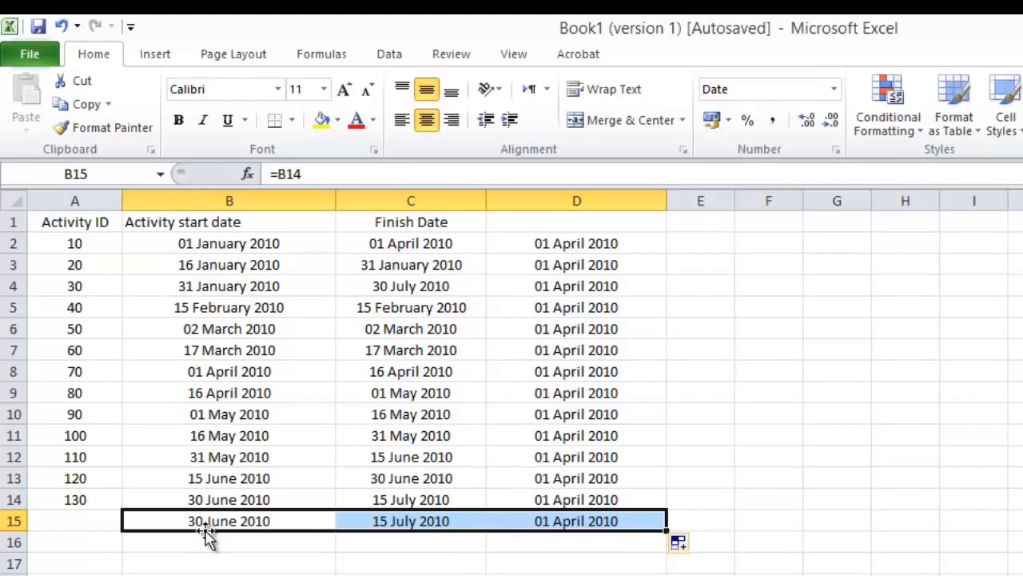
Step: Change the formula in B15 to the column-locked reference =$B14 and fill it across to D15
left_click(277, 173)
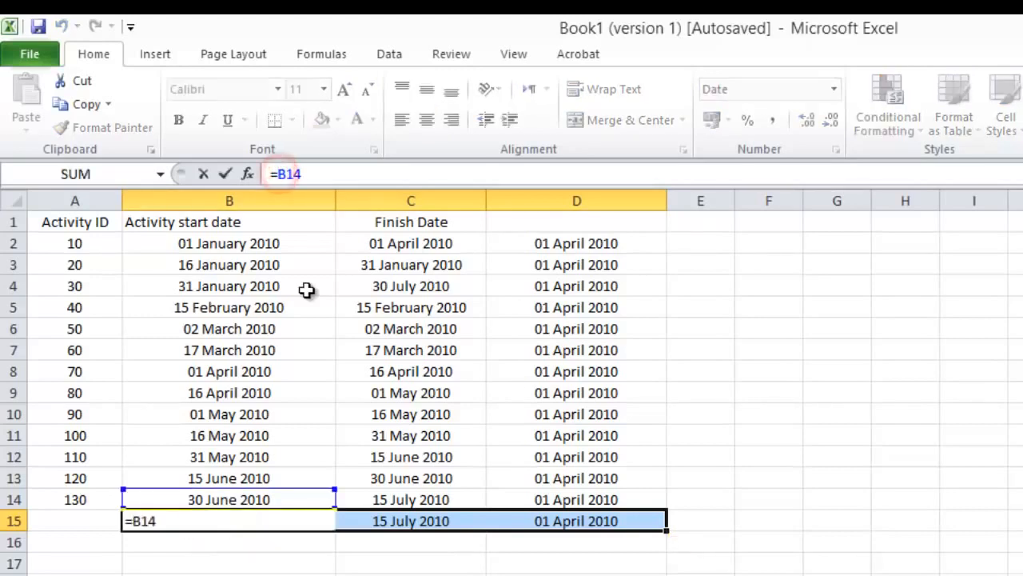
type("$")
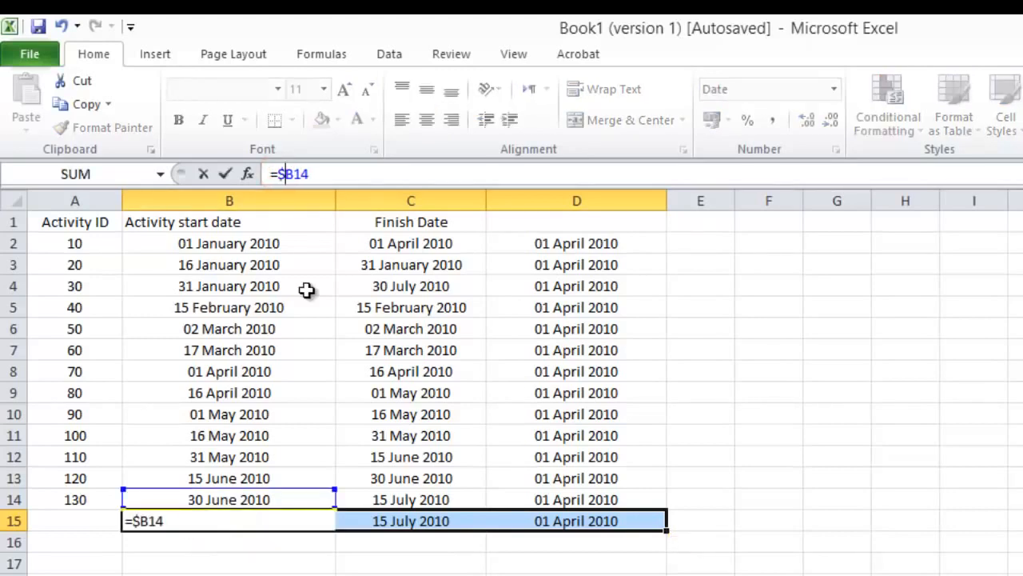
key("Return")
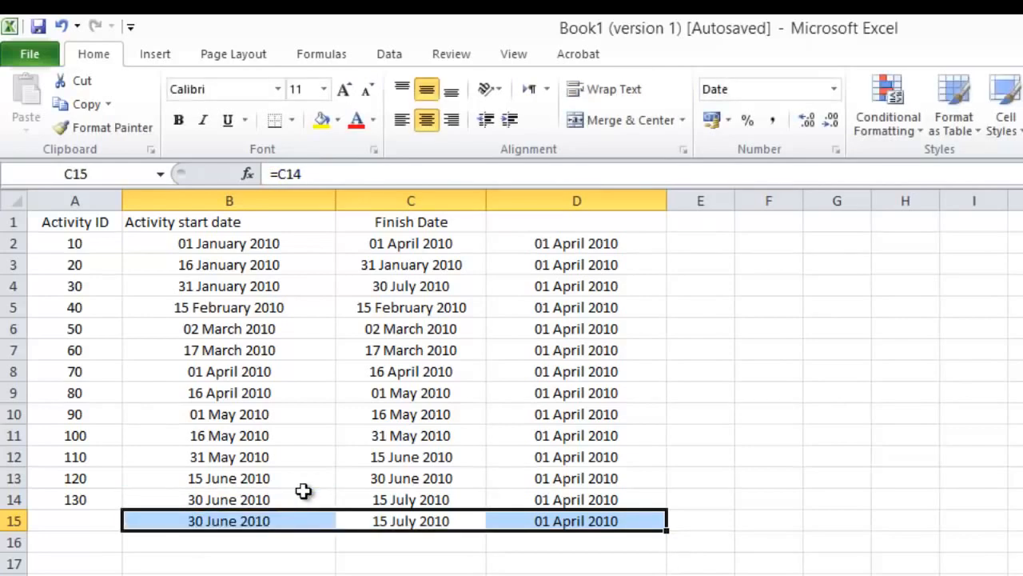
left_click(279, 563)
left_click(274, 520)
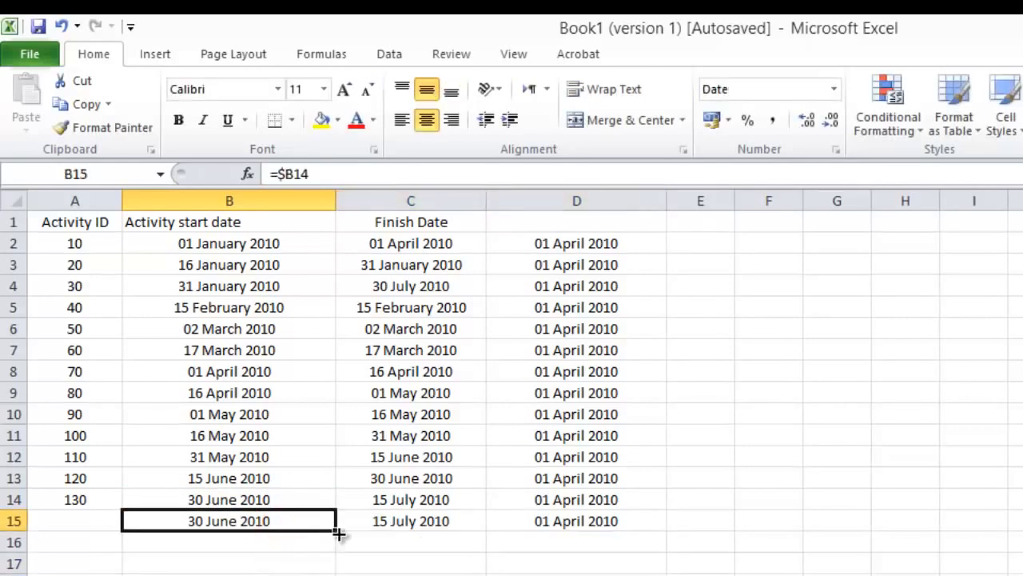
left_click_drag(339, 534, 668, 537)
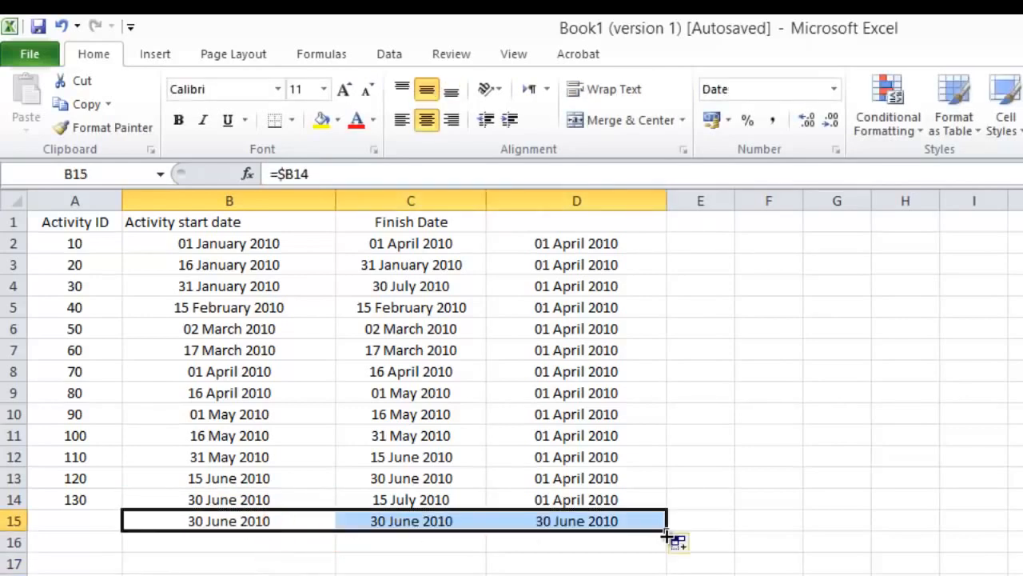
Step: Compare the formulas in B14 and B15, fill =$B14 from B15 down to B24, and inspect the copies in B16 and C15
left_click(211, 521)
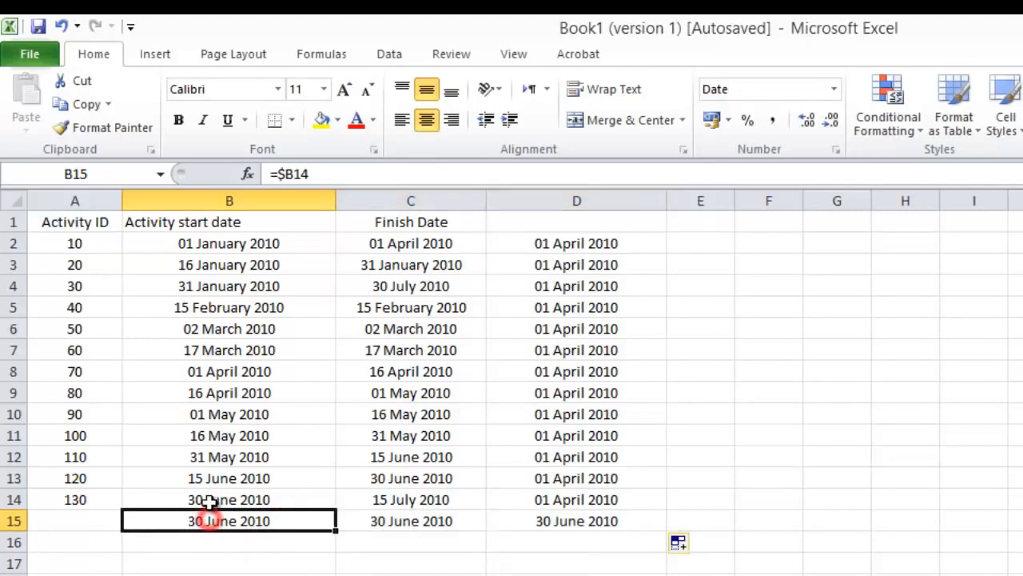
left_click(210, 499)
left_click(202, 526)
left_click(205, 499)
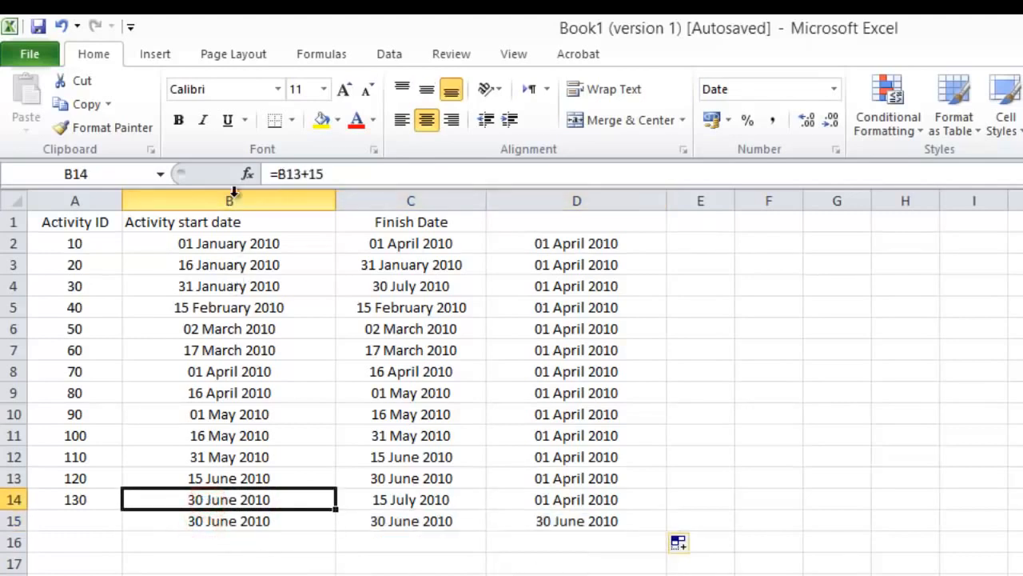
left_click(199, 522)
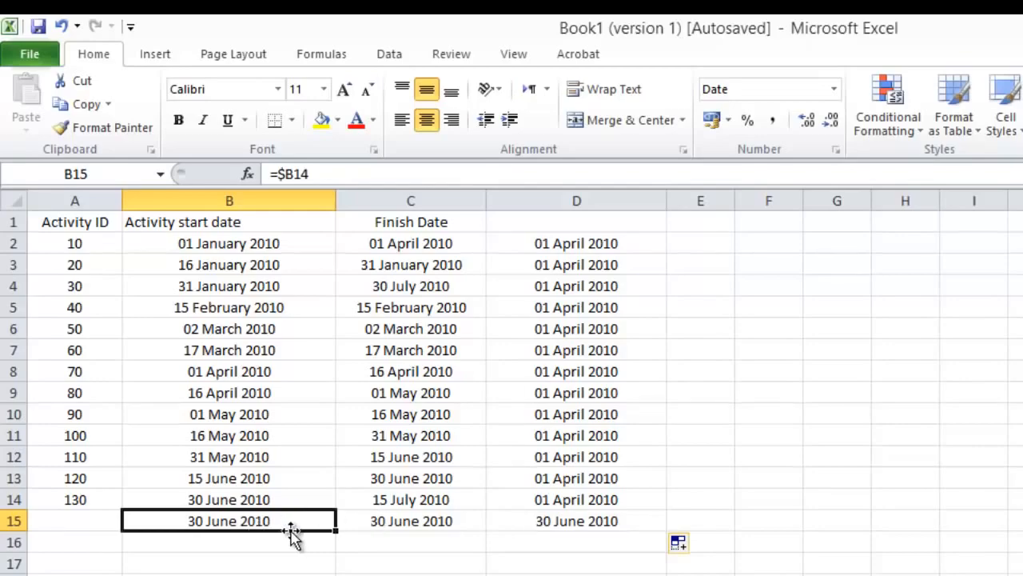
left_click_drag(335, 528, 336, 575)
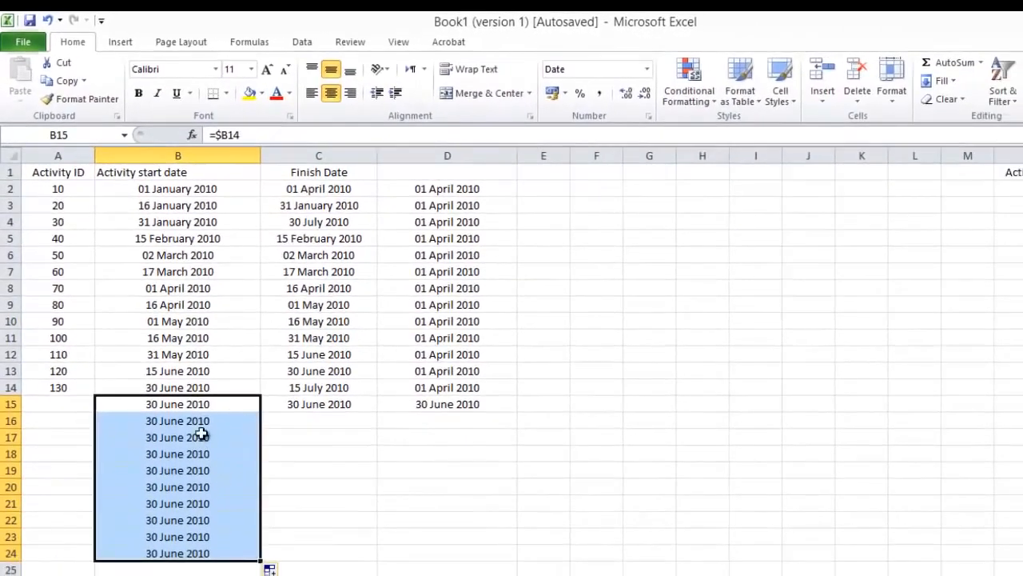
left_click(200, 422)
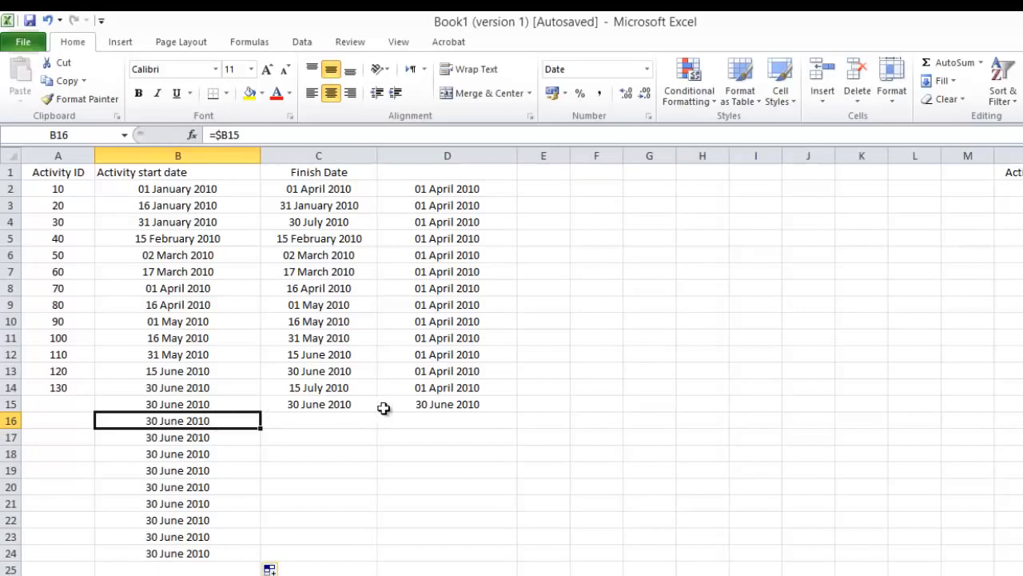
left_click(319, 406)
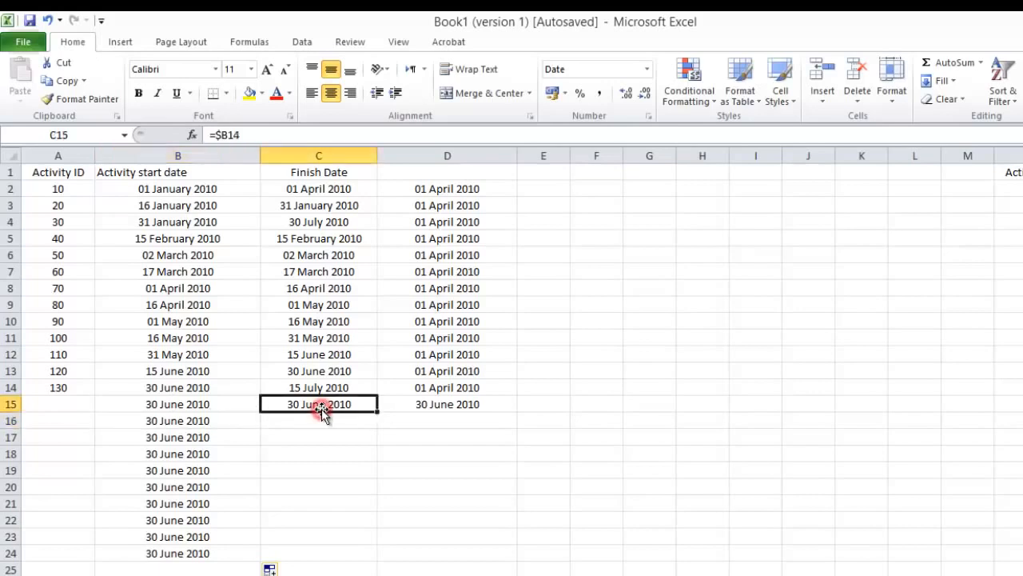
Step: Change the reference in B15 to =$C14 so it points to the last finish date
left_click(172, 404)
double_click(173, 404)
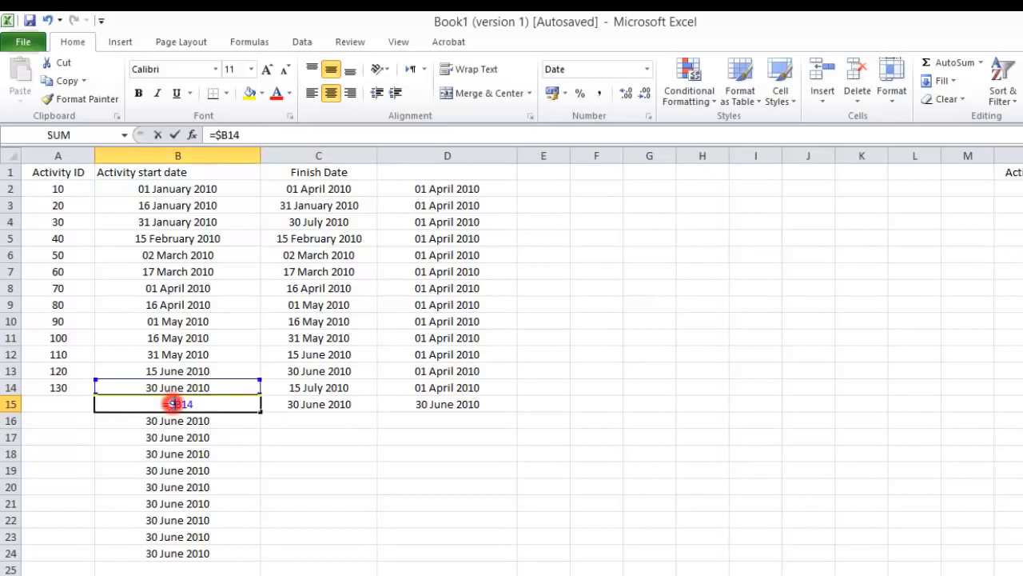
left_click_drag(250, 385, 274, 388)
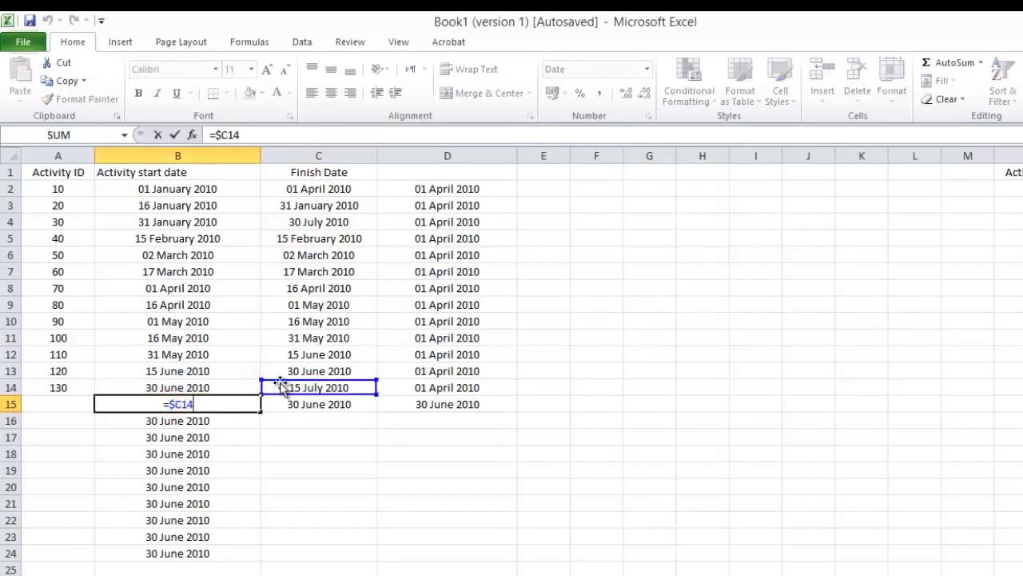
key("Return")
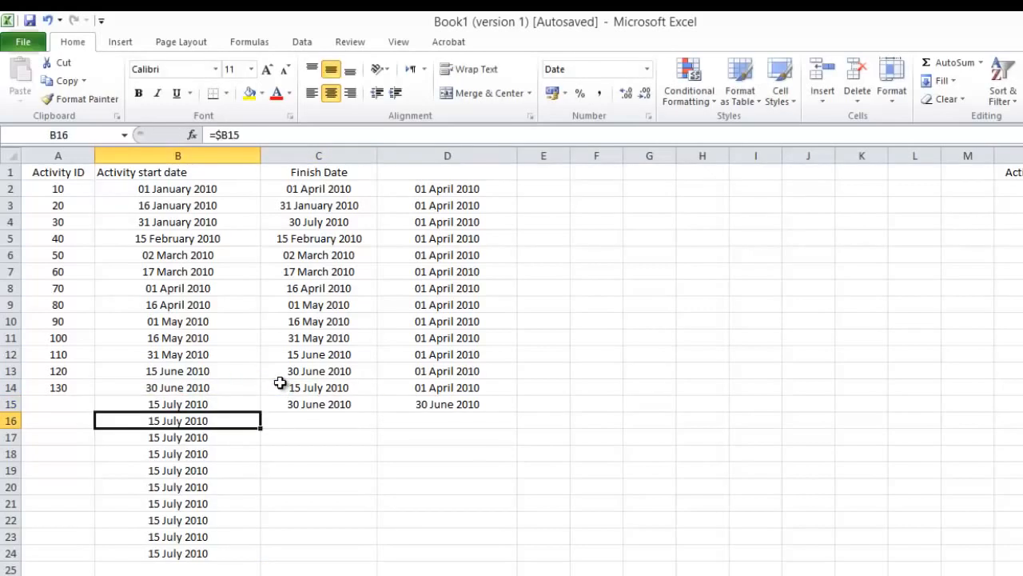
Step: Fill =$C14 from B15 across to D15 and inspect the formulas in row 15 and the neighbouring cells
left_click(224, 399)
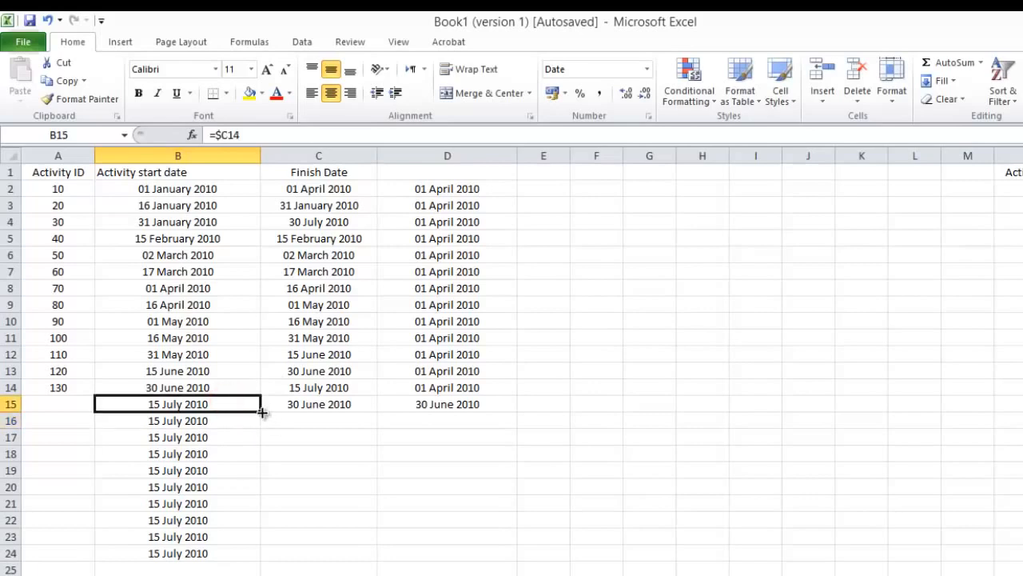
left_click_drag(263, 411, 448, 410)
left_click(256, 450)
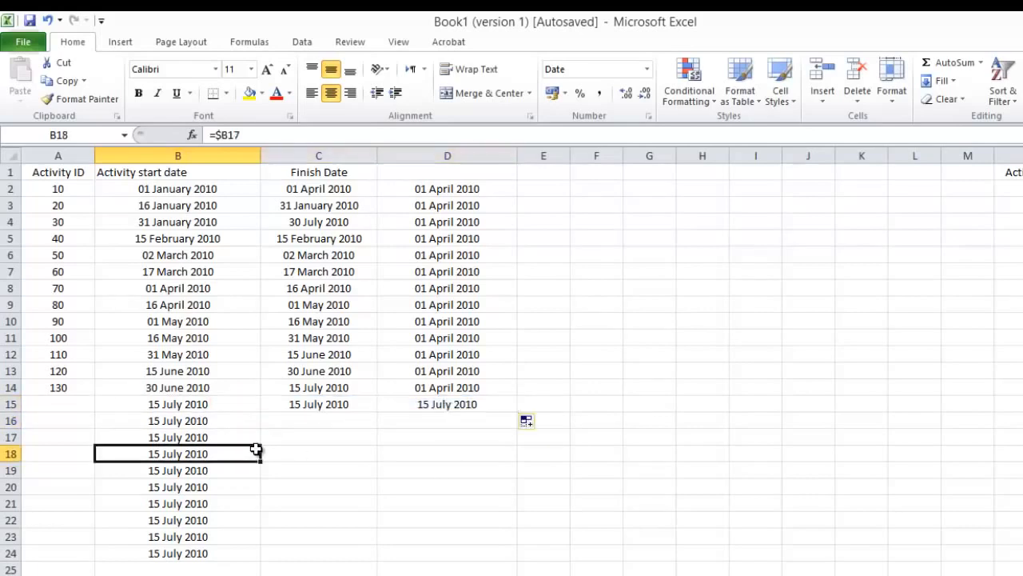
left_click_drag(160, 405, 480, 408)
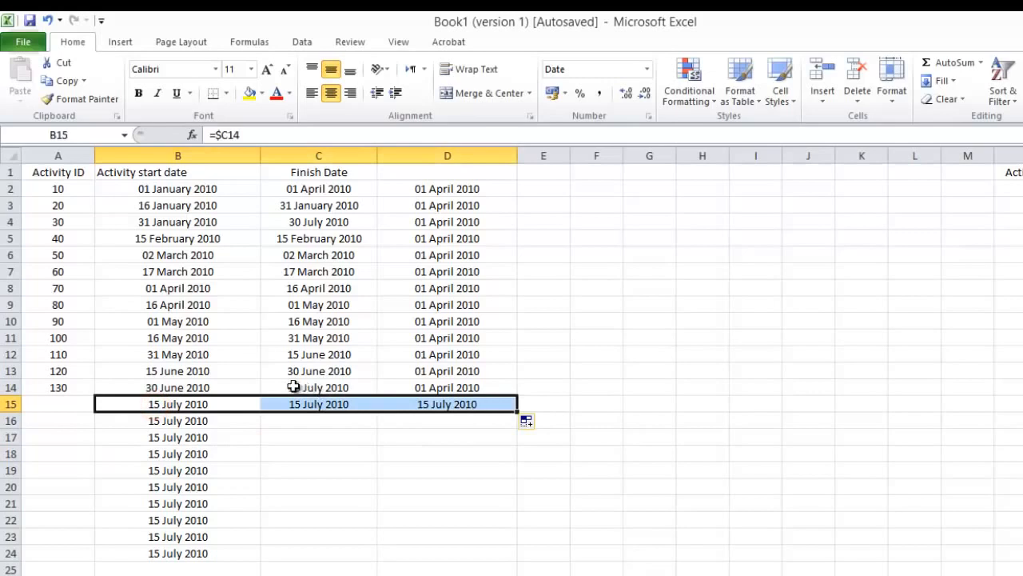
left_click(294, 387)
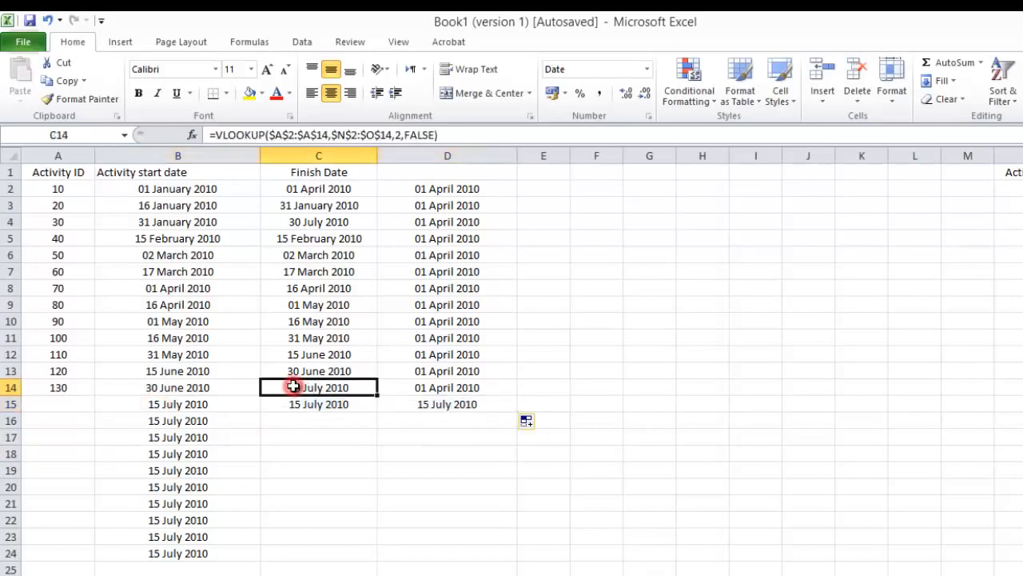
left_click(196, 420)
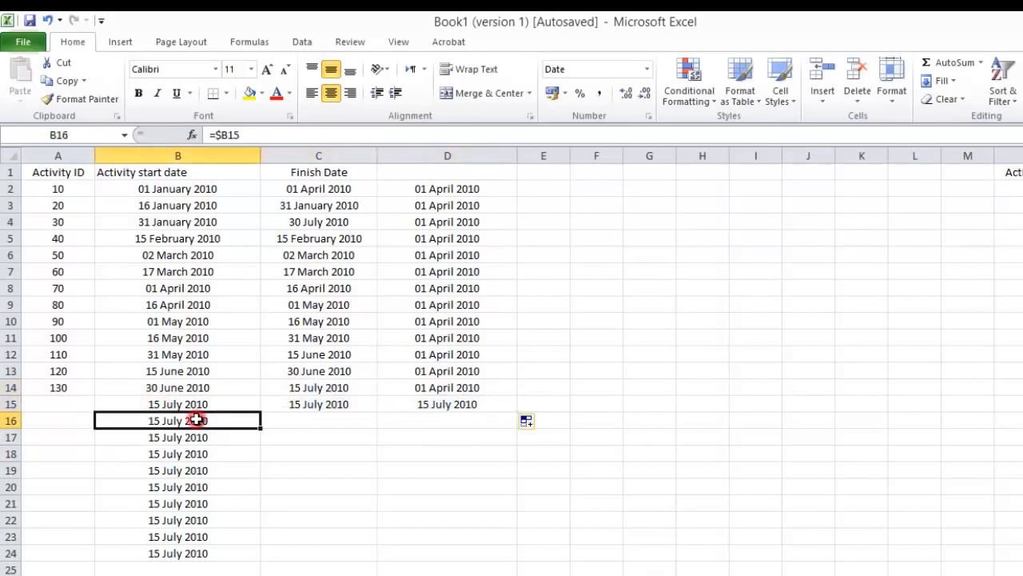
left_click(340, 406)
Step: Enter the formula =C15+30 in cell C16
left_click(326, 428)
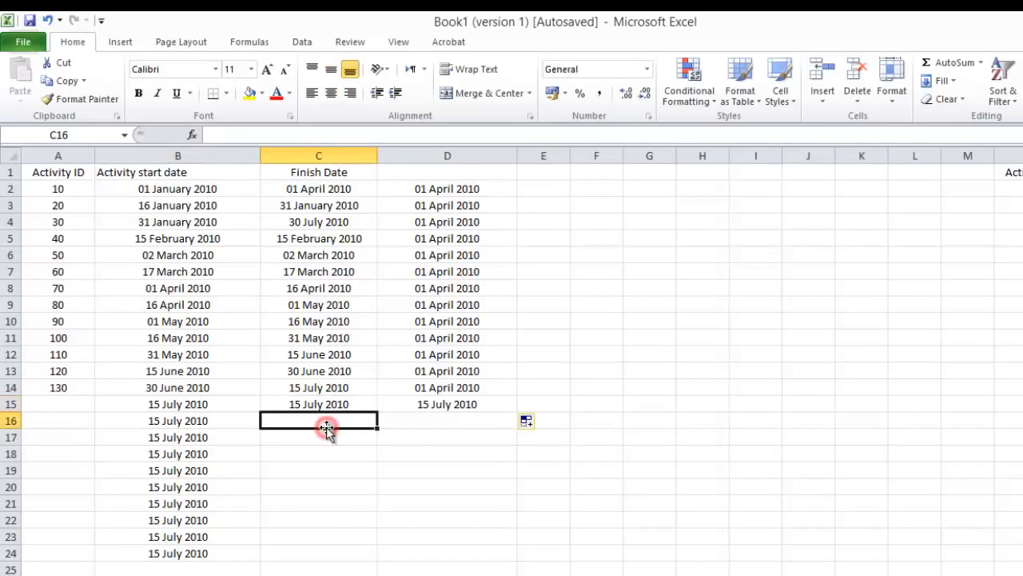
type("=")
key("Up")
type("+")
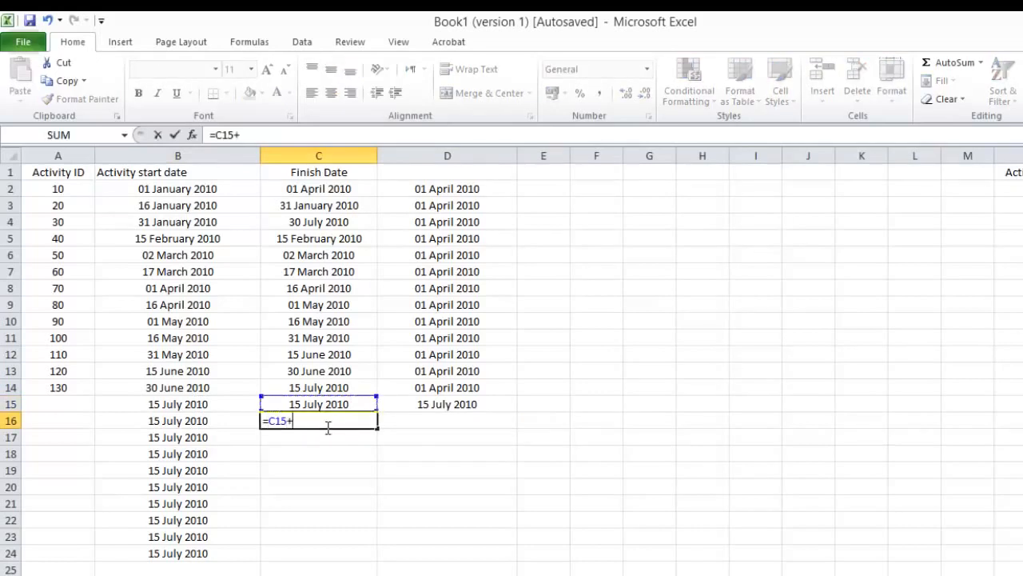
key("Return")
Step: Centre C16 horizontally and fill its formula =C15+30 down to C24
left_click(324, 406)
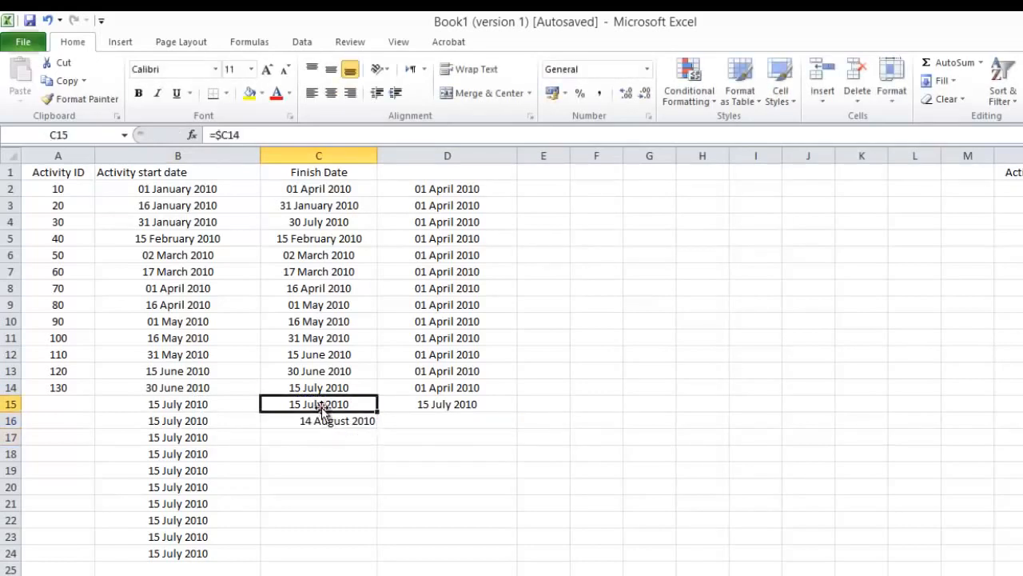
left_click(321, 420)
left_click(331, 94)
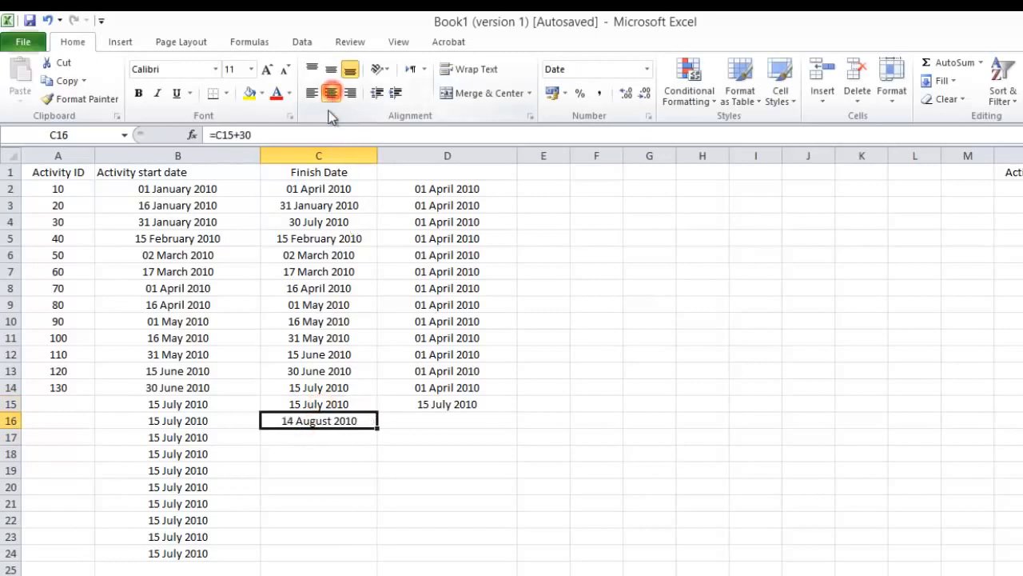
double_click(377, 429)
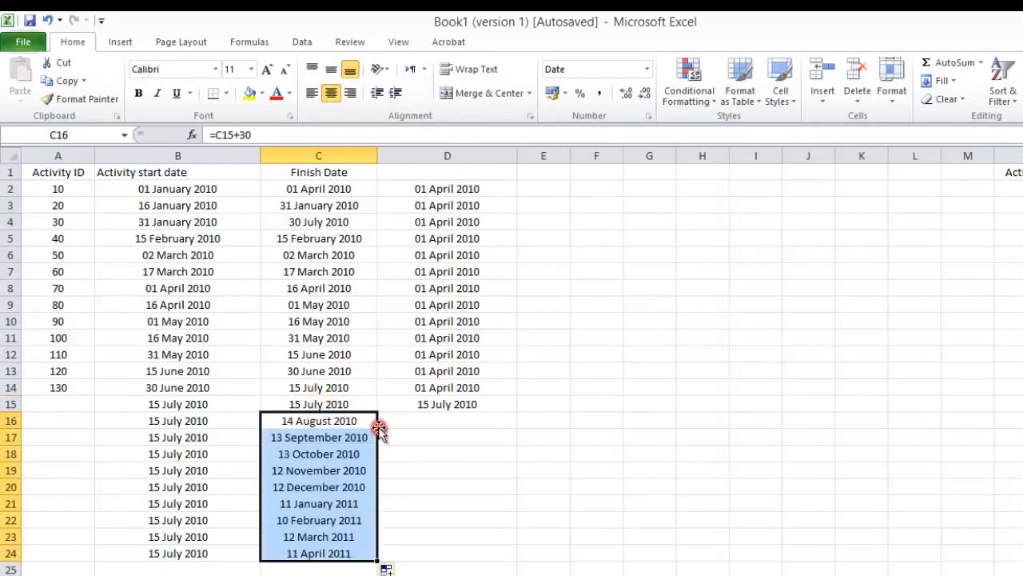
left_click(283, 465)
Step: Fill the column-locked reference =$C14 from B15 down to B24 and inspect the copied formula in B16
left_click(202, 402)
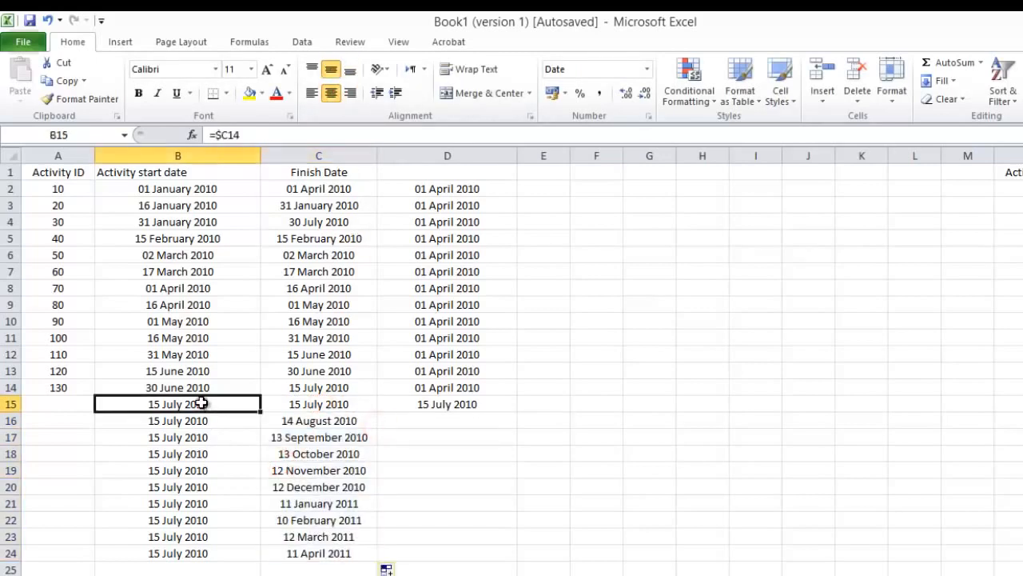
double_click(264, 413)
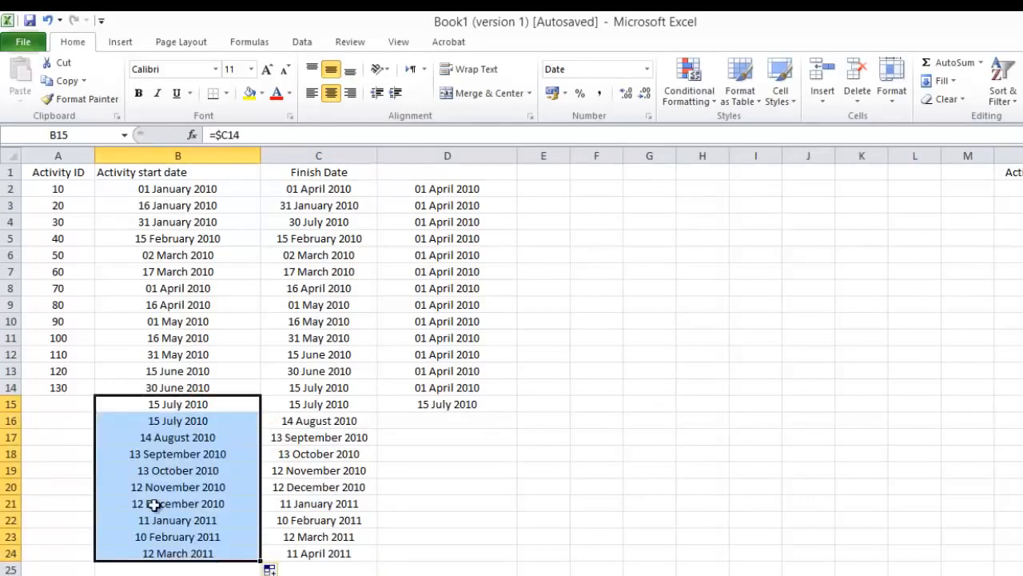
left_click(166, 422)
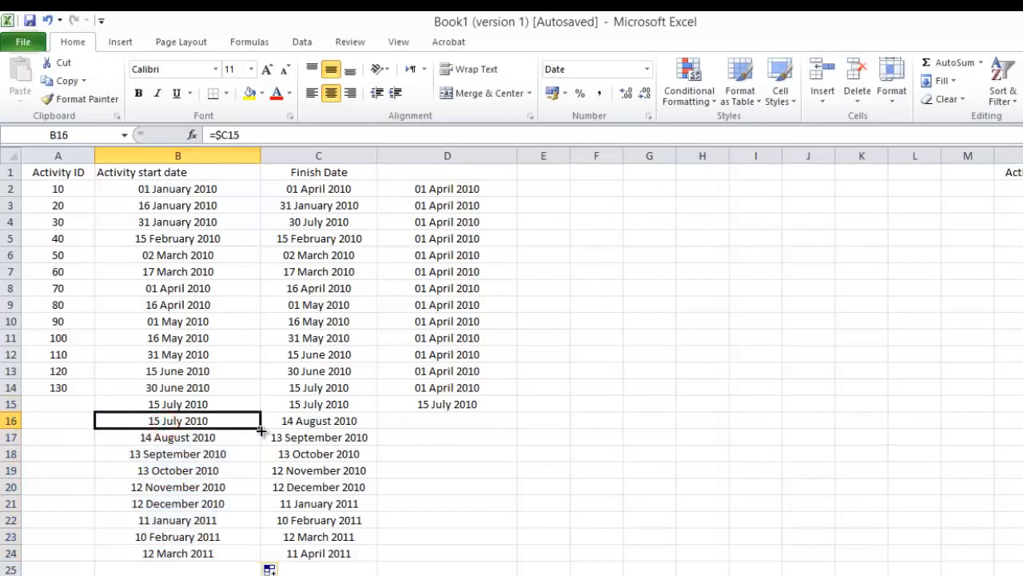
Step: Fill the column-locked reference =$C15 from B16 across to D16
left_click_drag(259, 427, 469, 429)
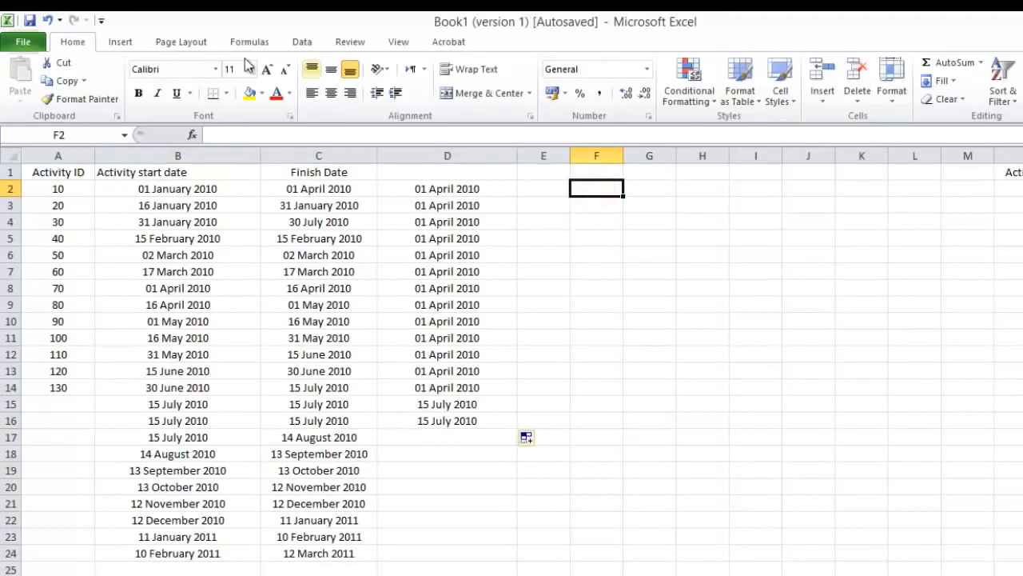
left_click(116, 45)
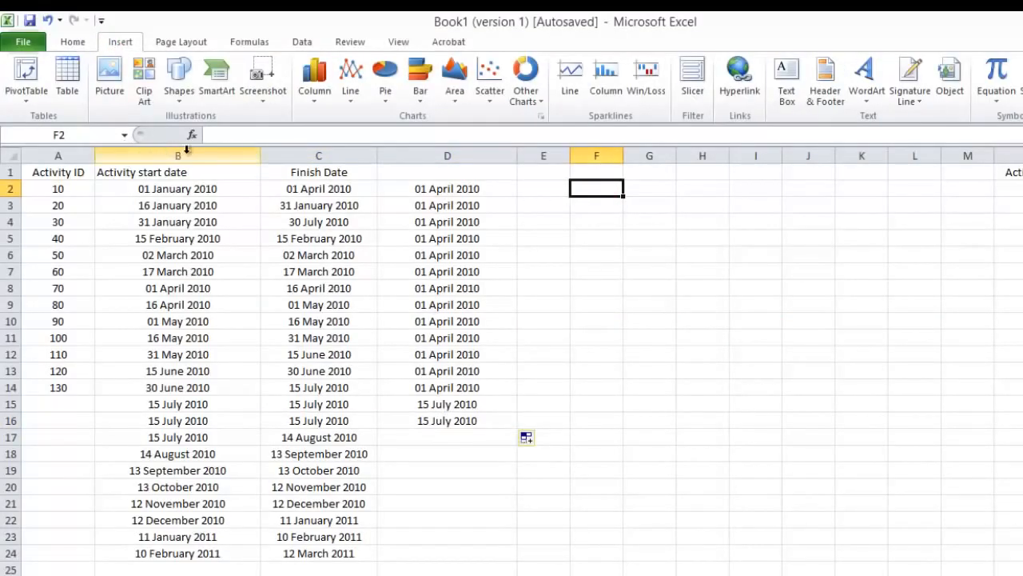
left_click(317, 97)
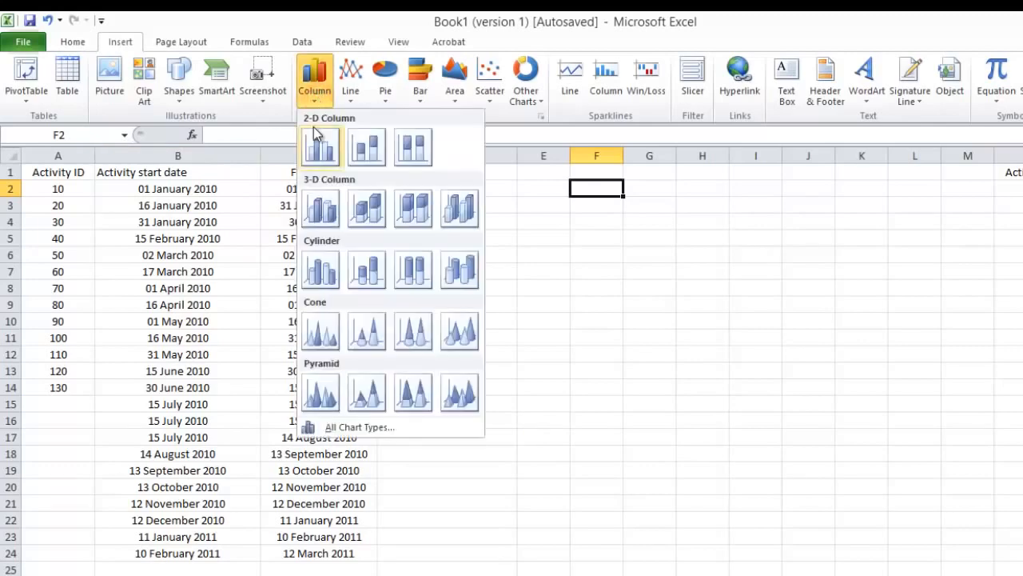
left_click(323, 152)
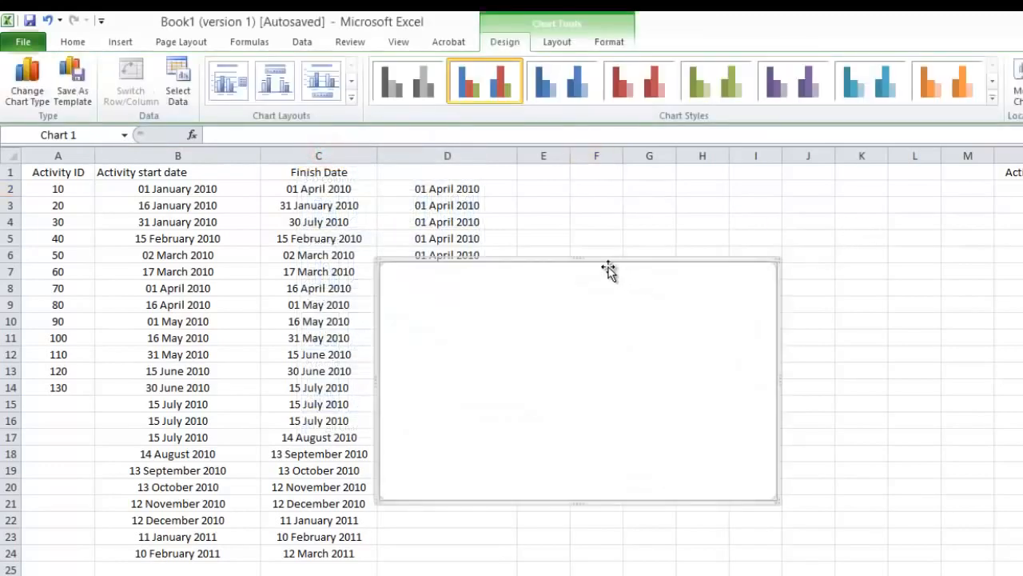
left_click_drag(589, 264, 752, 176)
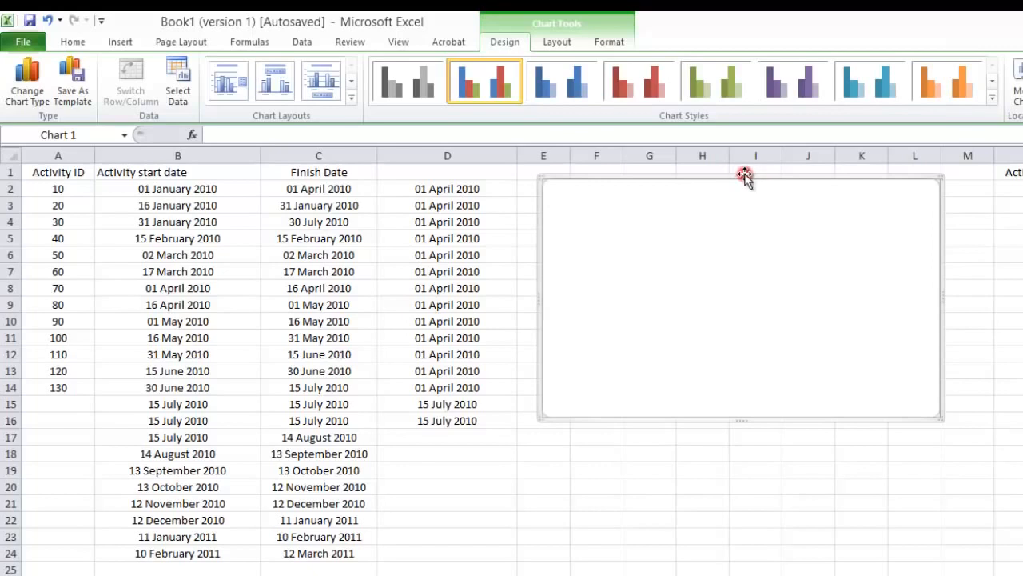
key("Delete")
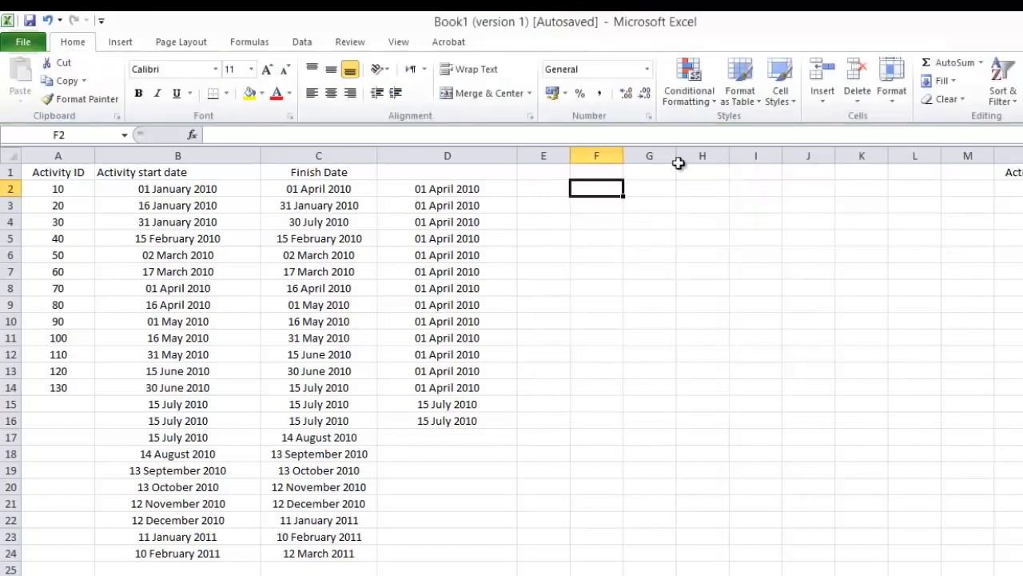
Step: Insert a 2-D clustered column chart of the activity IDs and start dates in A1:B14 and place it beside column D
left_click_drag(45, 171, 185, 388)
left_click(120, 43)
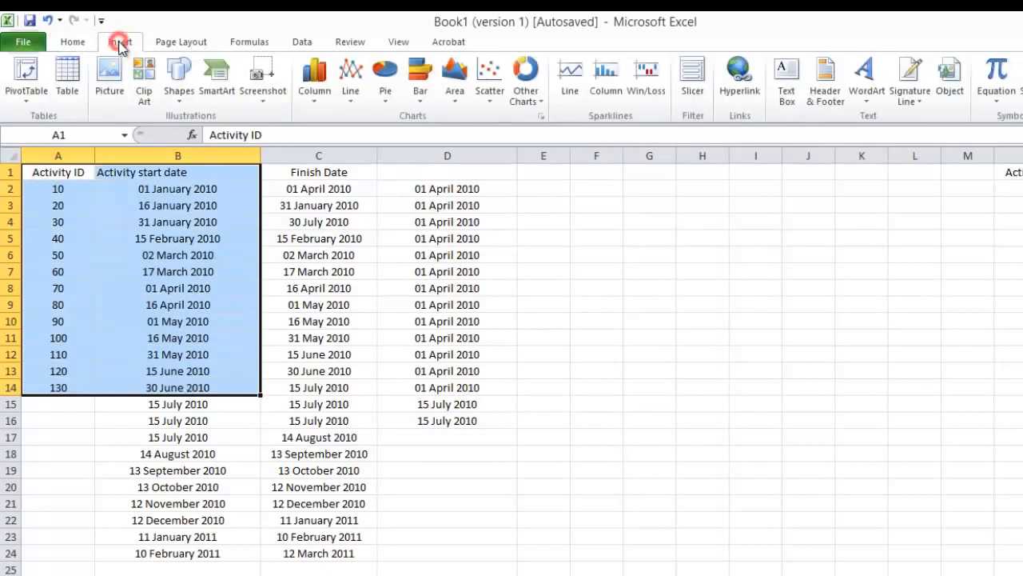
left_click(321, 93)
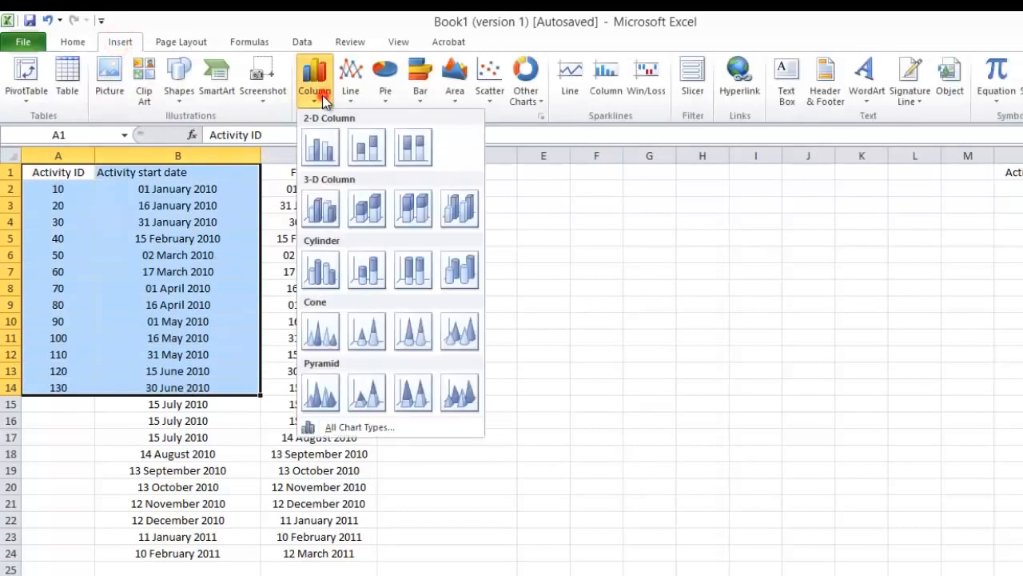
left_click(324, 154)
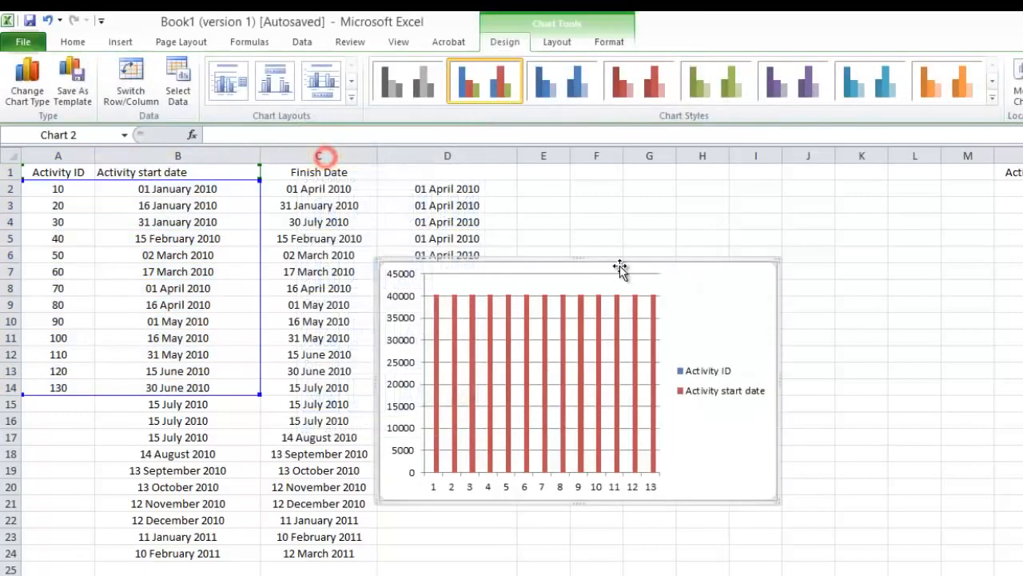
left_click_drag(619, 266, 743, 206)
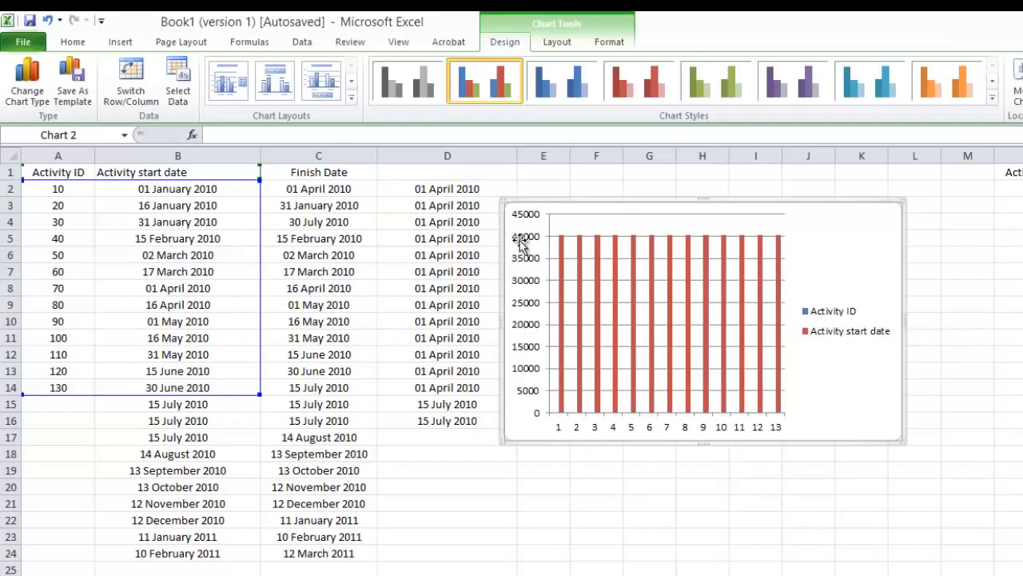
mouse_move(603, 256)
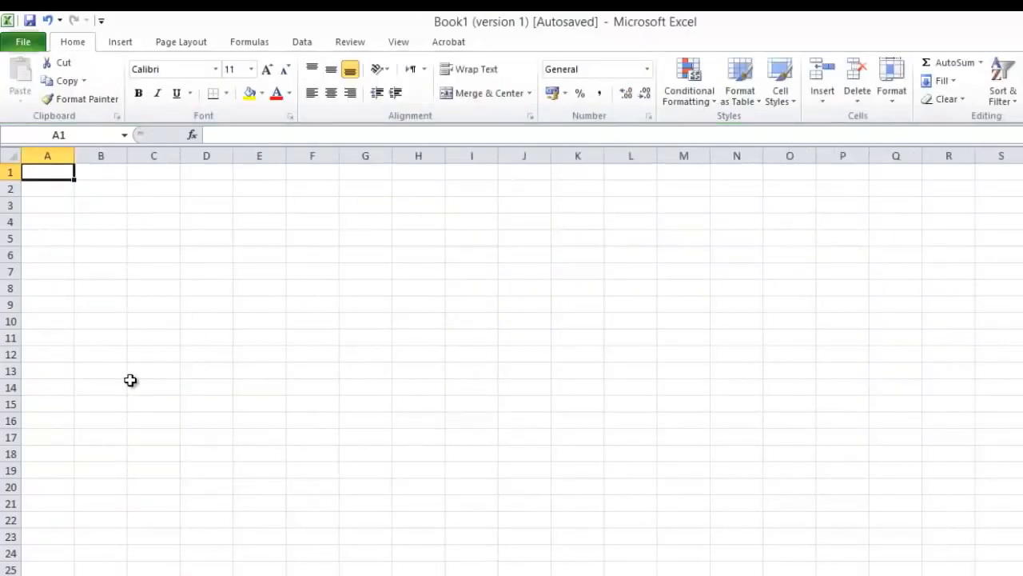
Step: On a blank sheet, enter the headers Planned % in A1 and Actual % in B1
type("Planned %")
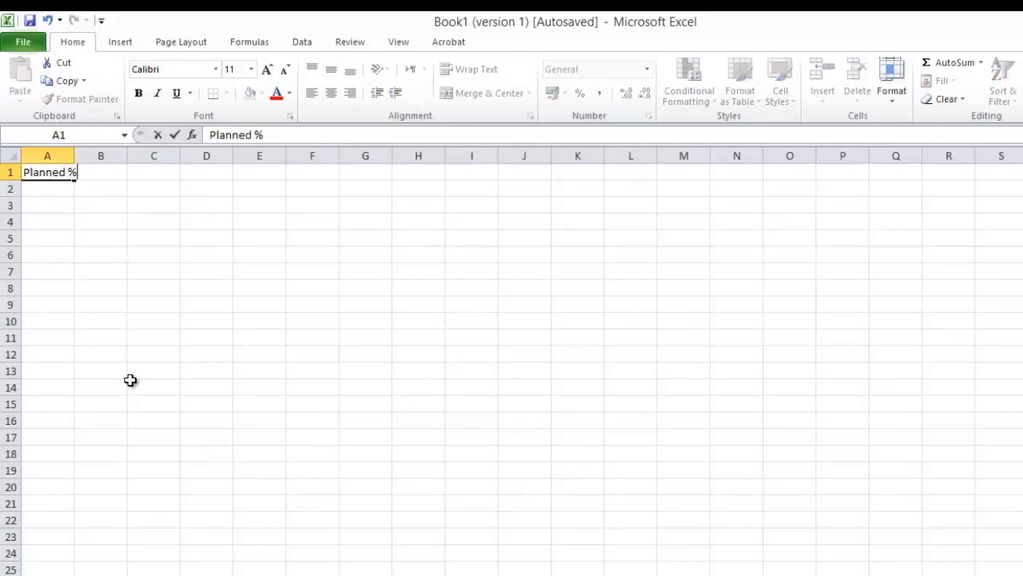
key("Return")
key("Up")
key("Right")
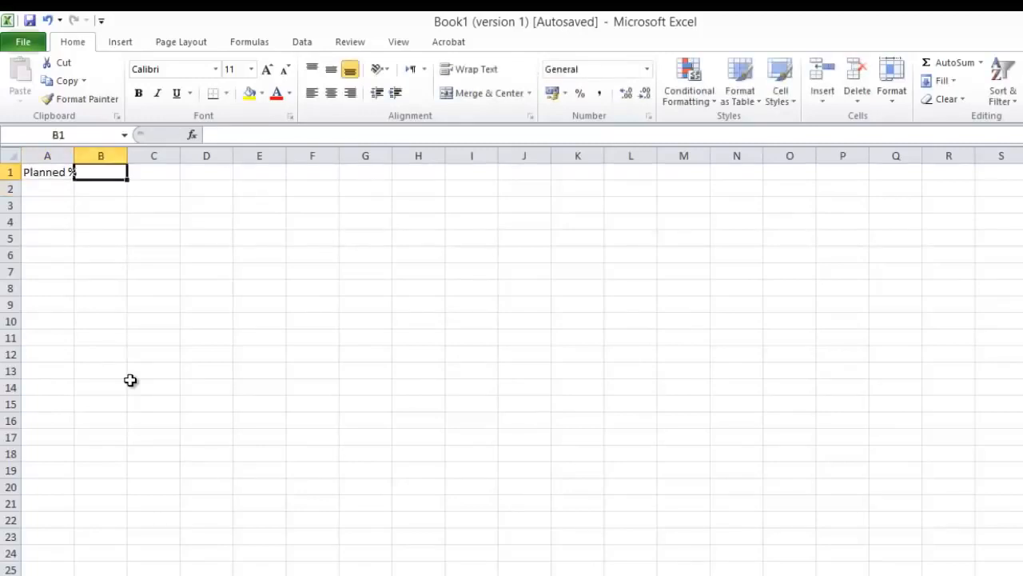
type("Actual %")
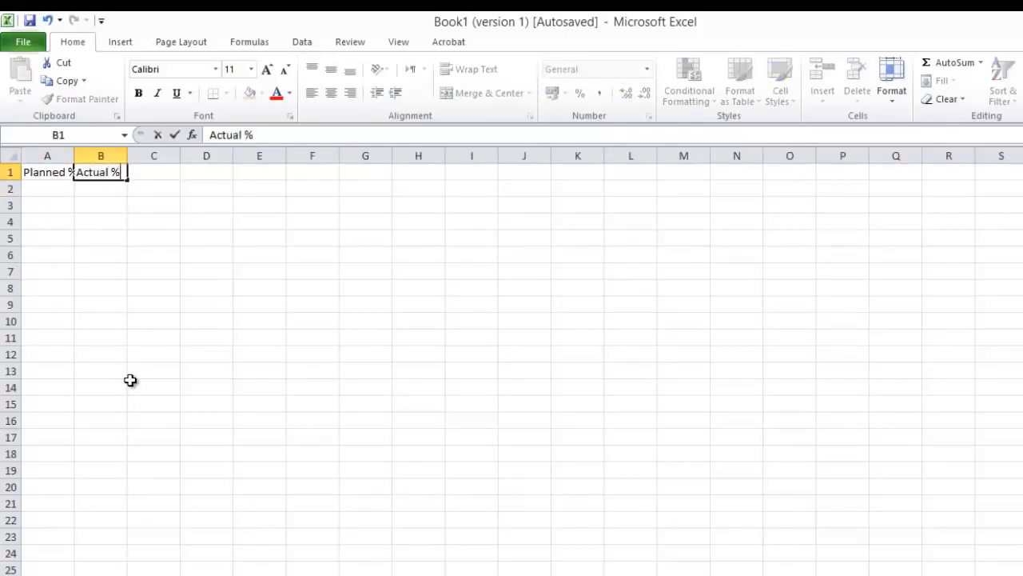
key("Return")
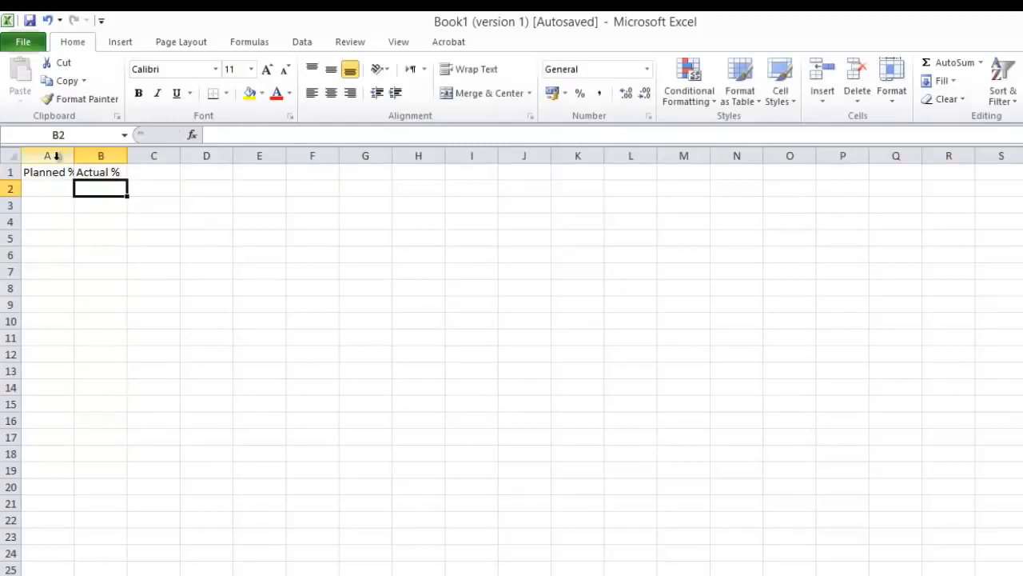
Step: Auto-fit the widths of columns A and B to their headers
left_click_drag(50, 155, 101, 155)
double_click(133, 156)
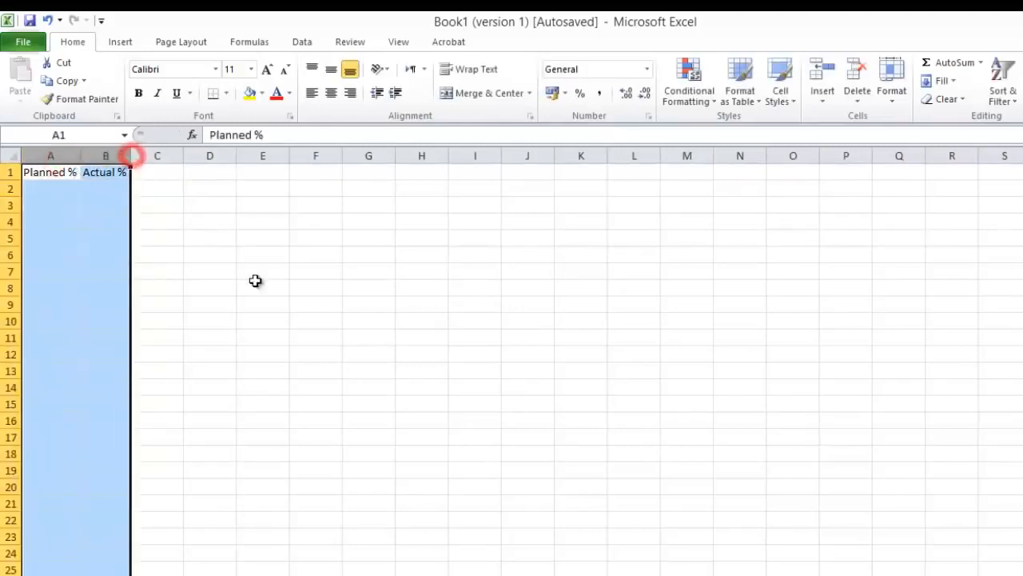
left_click(256, 282)
left_click(52, 191)
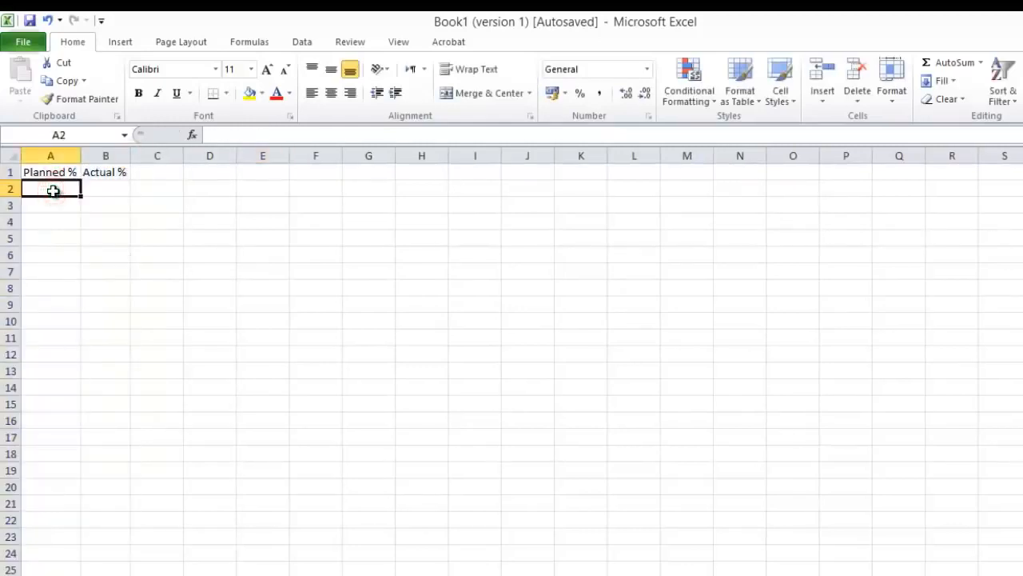
type("10")
key("Return")
type("30")
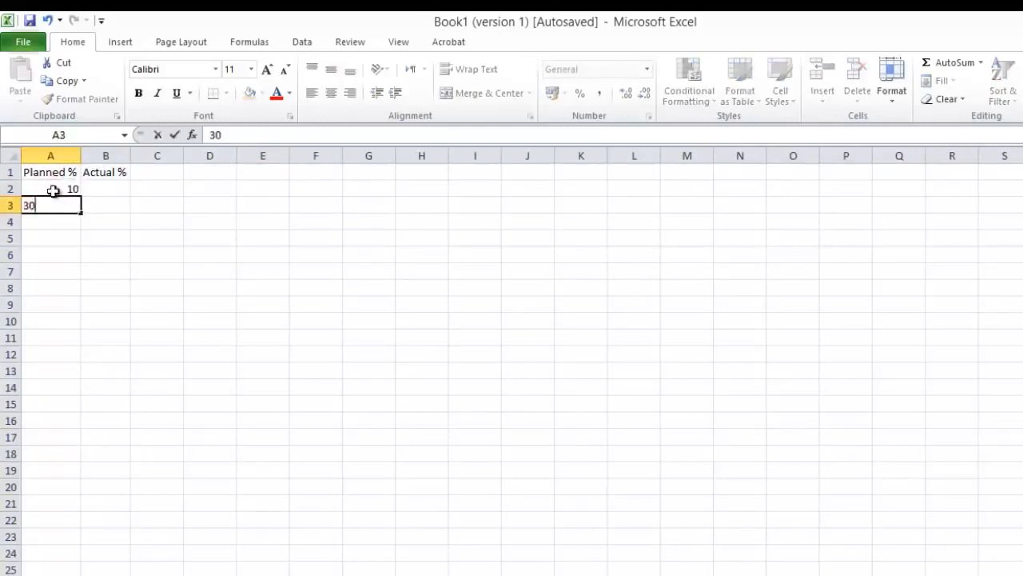
key("Return")
type("50")
key("Return")
left_click_drag(53, 191, 44, 234)
left_click_drag(60, 188, 52, 225)
key("Delete")
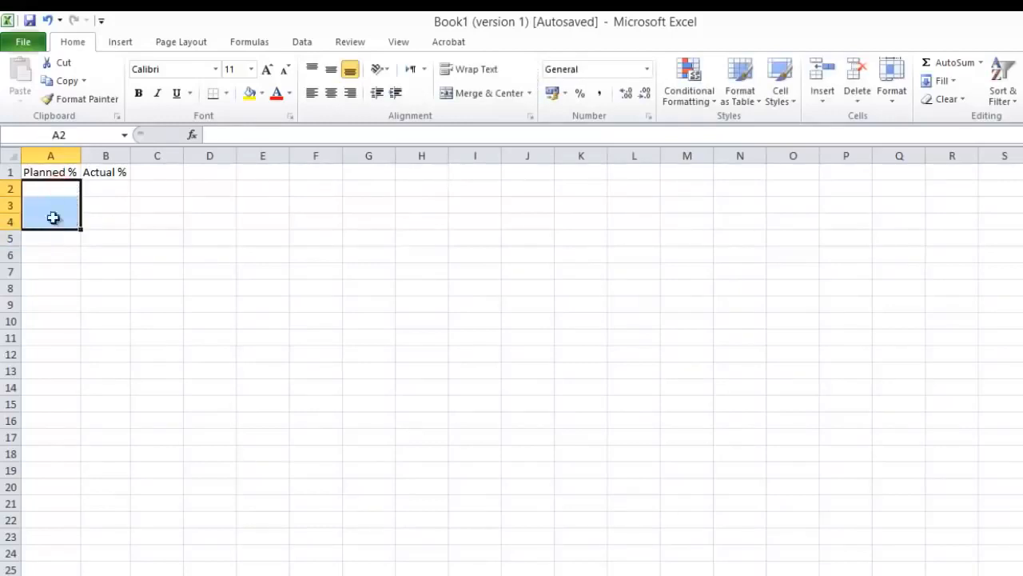
Step: Format cell A2 as a percentage with 2 decimal places
left_click(51, 187)
right_click(53, 190)
left_click(106, 414)
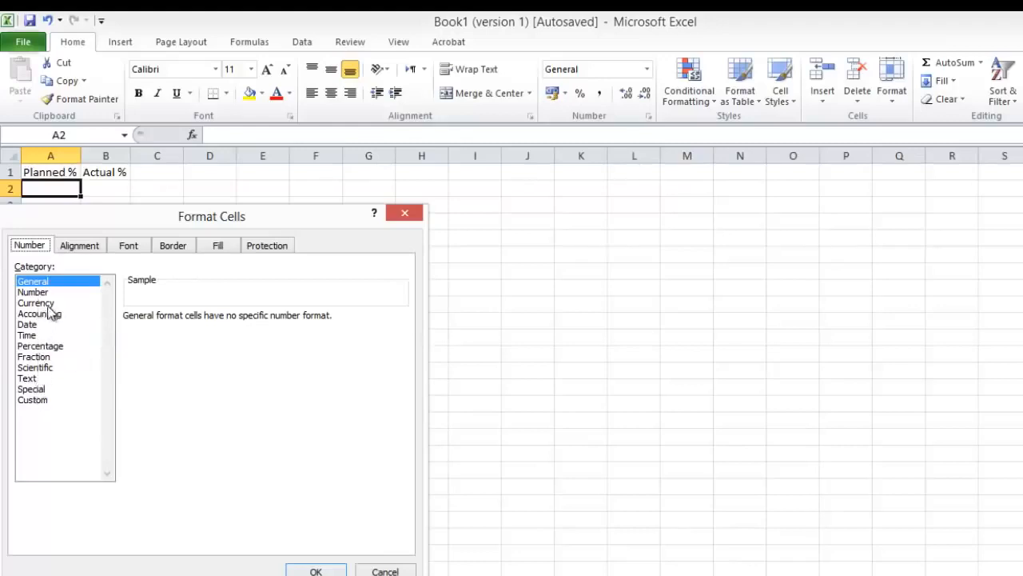
left_click(36, 346)
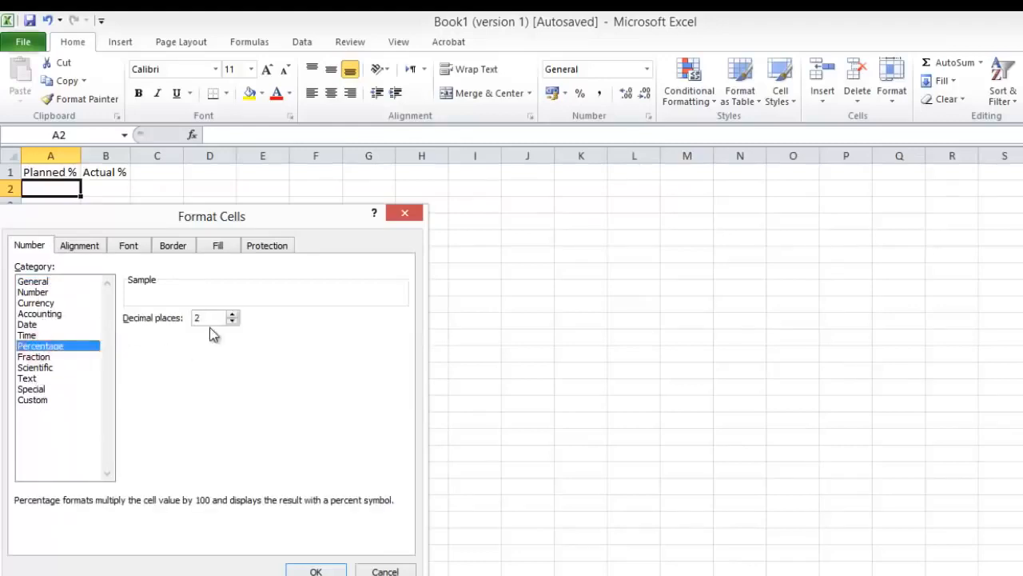
left_click(316, 572)
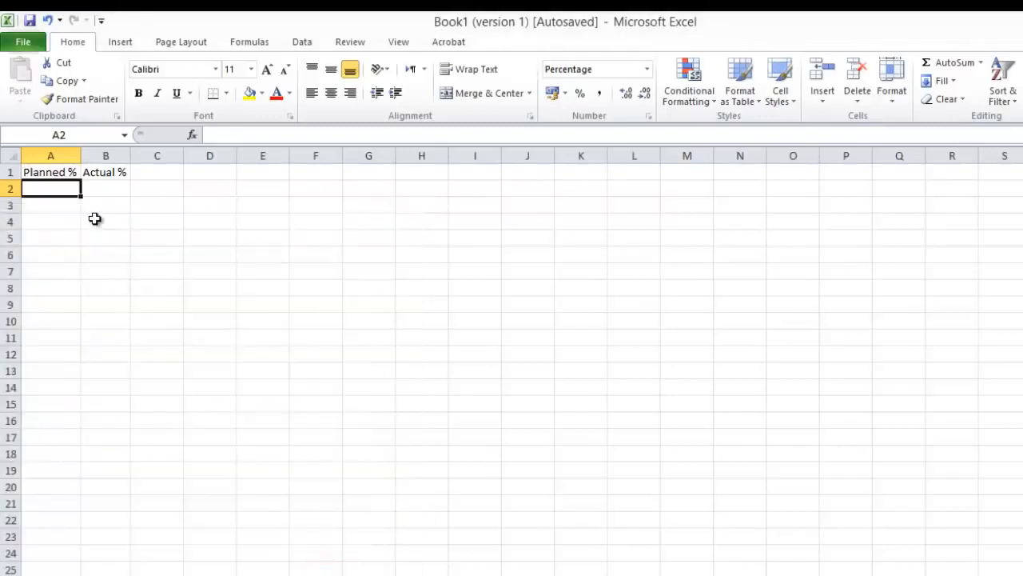
Step: Enter 10% in A2 and copy it with its percentage format down to A3
type("10")
key("Return")
type(".")
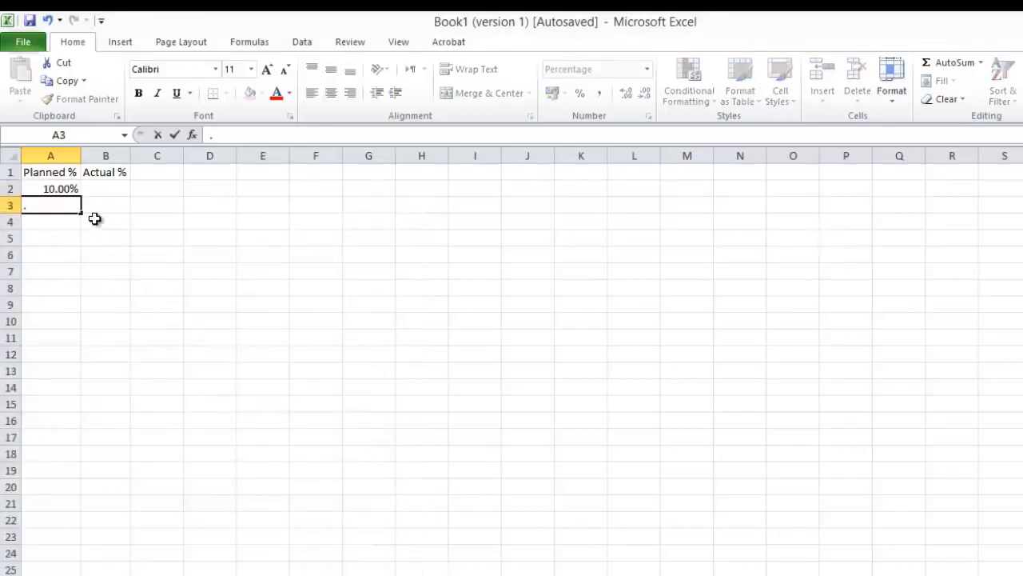
left_click(105, 254)
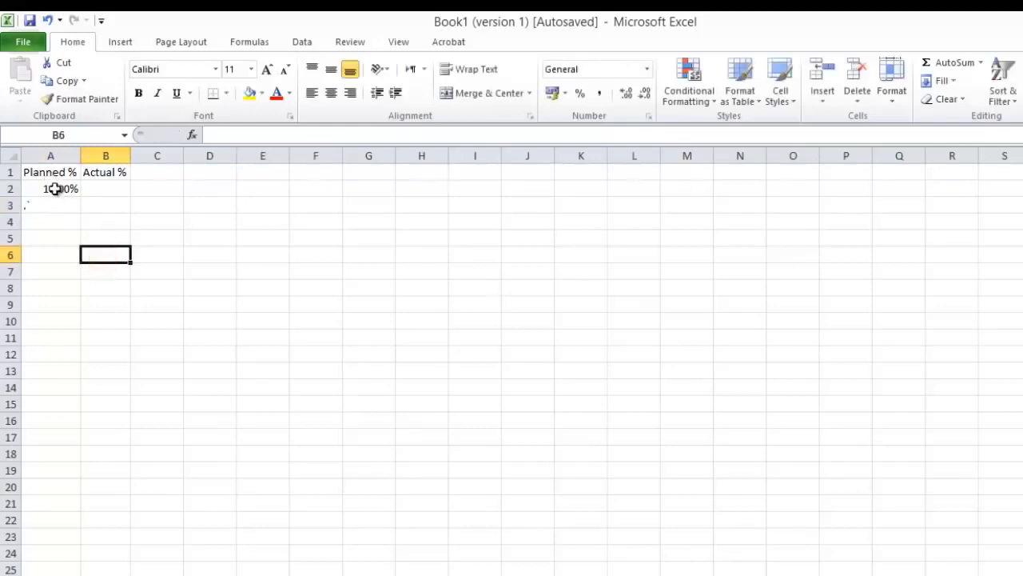
left_click(55, 189)
left_click_drag(80, 198, 75, 215)
left_click_drag(44, 287, 52, 274)
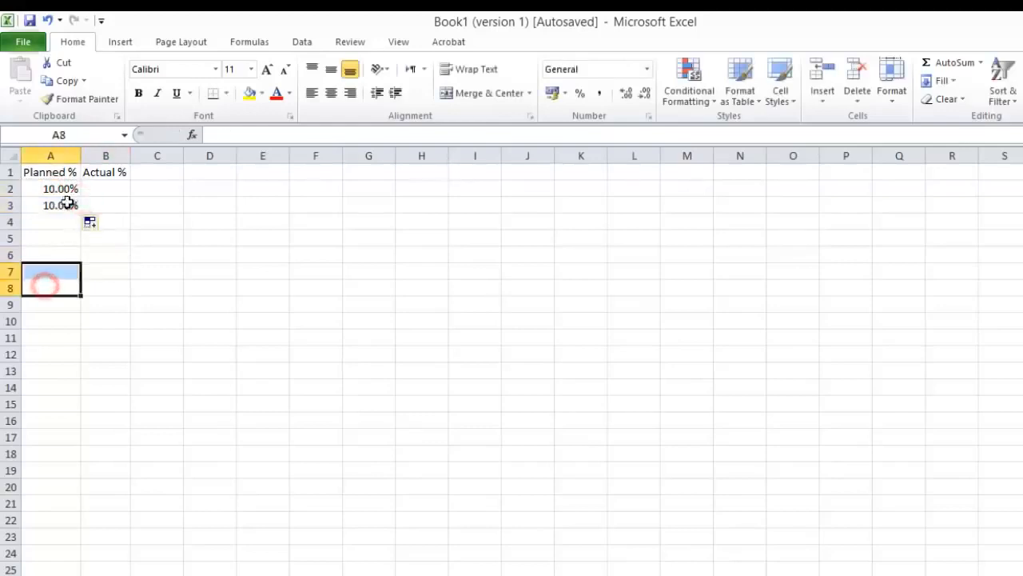
Step: Set A3 to 20% and extend the A2:A3 series down to A11 in 10% increments
left_click(67, 206)
type("20")
key("Return")
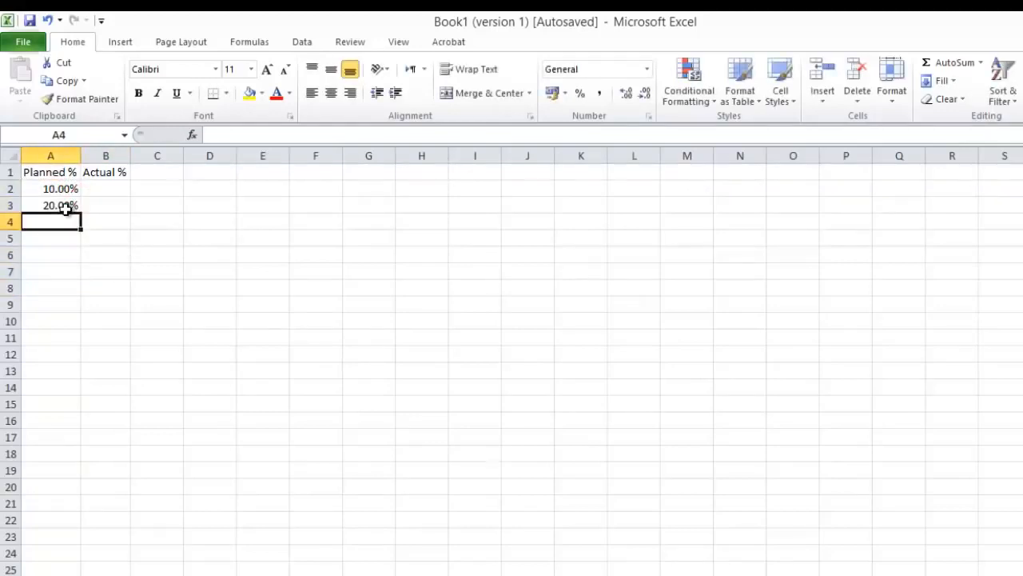
left_click_drag(69, 188, 43, 344)
left_click(239, 327)
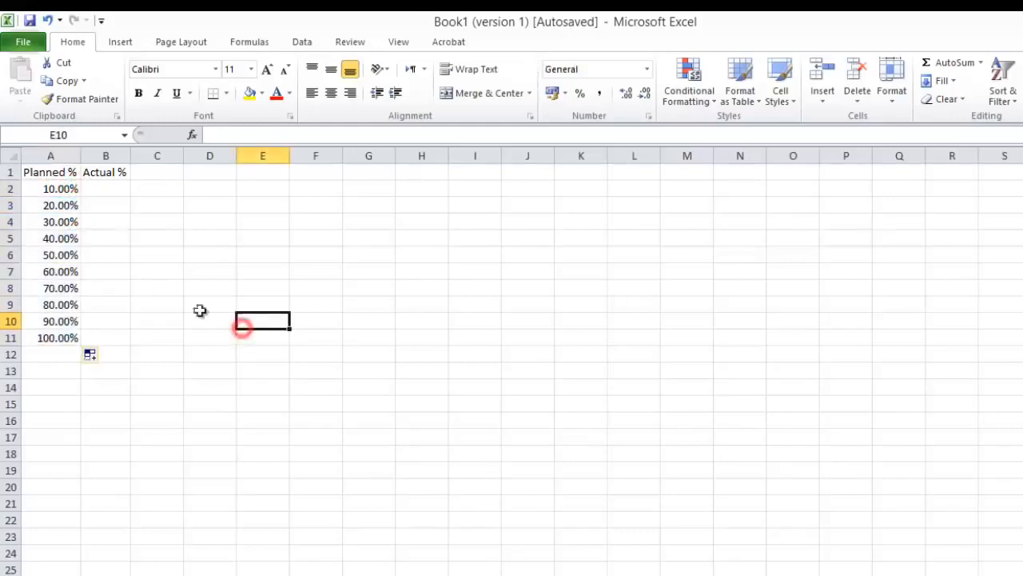
Step: Enter the formula =A2-.1 in cell B2 under Actual %
left_click(116, 190)
type("=")
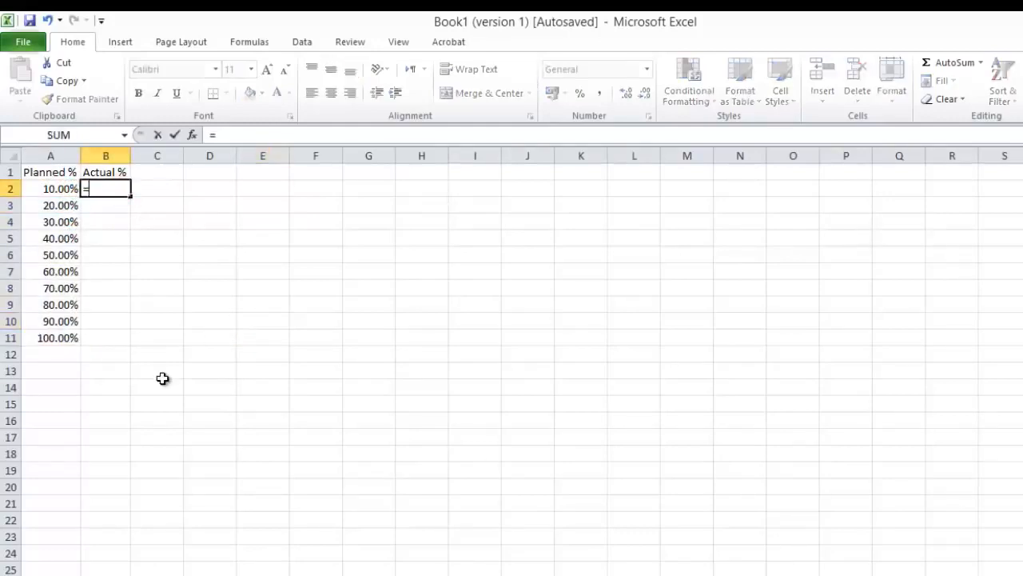
key("Left")
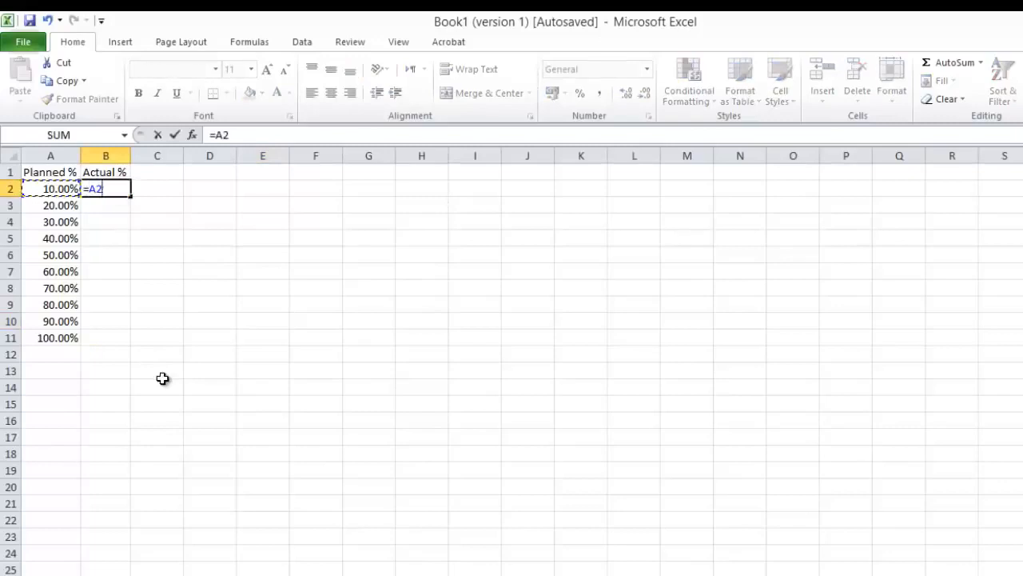
type("-.1")
key("Return")
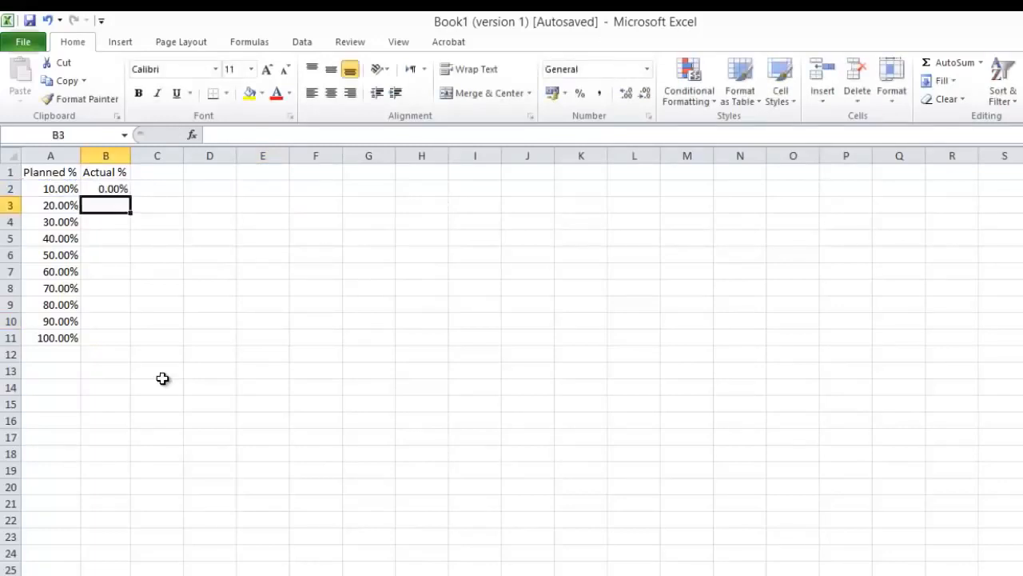
Step: Fill the B2 formula down to B11 and widen columns A and B
left_click(120, 189)
left_click_drag(130, 197, 89, 342)
left_click(279, 328)
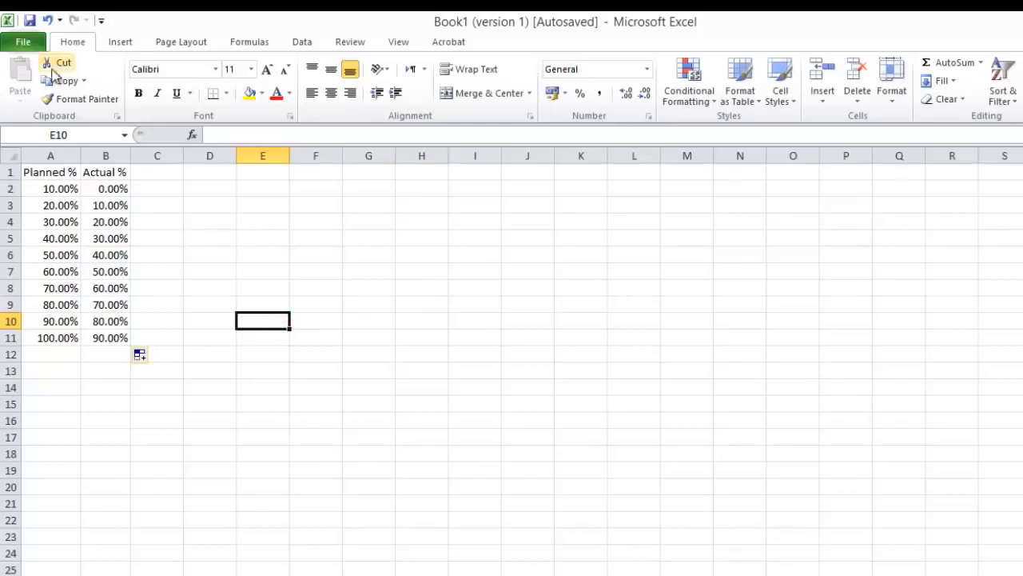
left_click_drag(50, 156, 160, 155)
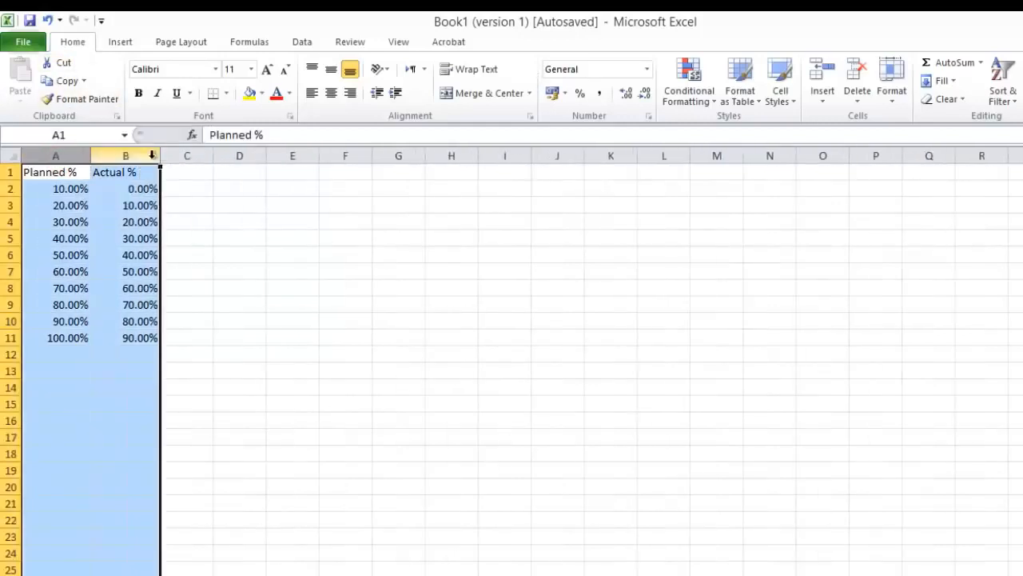
left_click(334, 284)
Step: Insert a 2-D clustered column chart of the Planned % and Actual % data in A1:B11
left_click_drag(68, 173, 142, 342)
left_click(125, 41)
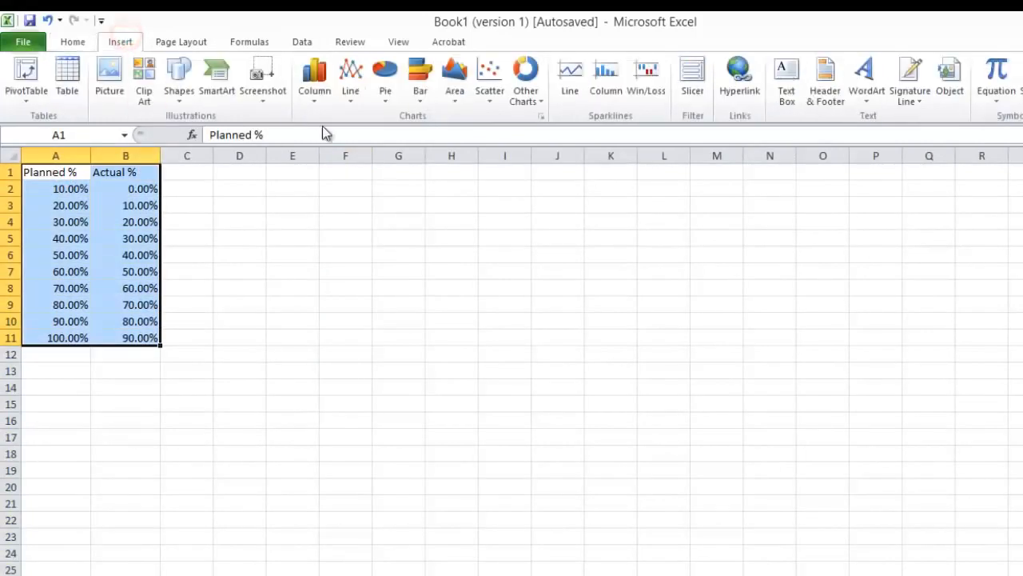
left_click(312, 86)
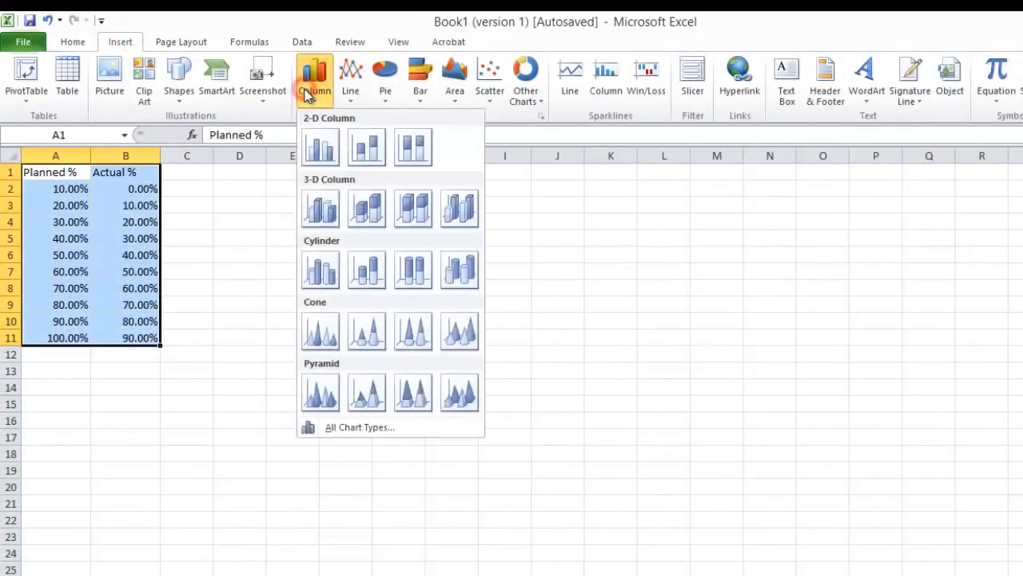
left_click(320, 148)
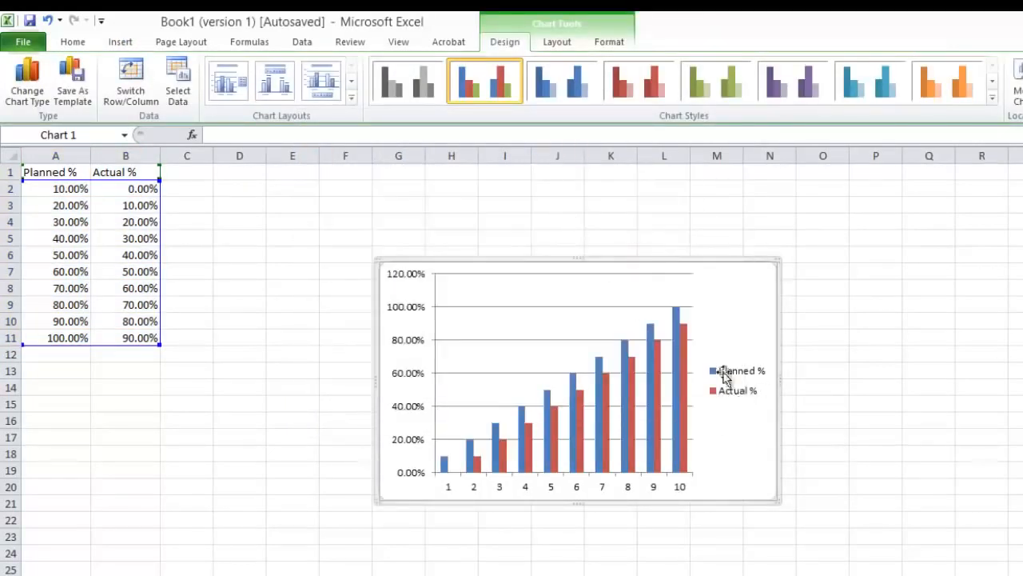
Step: Move the chart up beside the data table and enlarge it to cover roughly columns F to O, down to row 24
left_click_drag(616, 270, 519, 231)
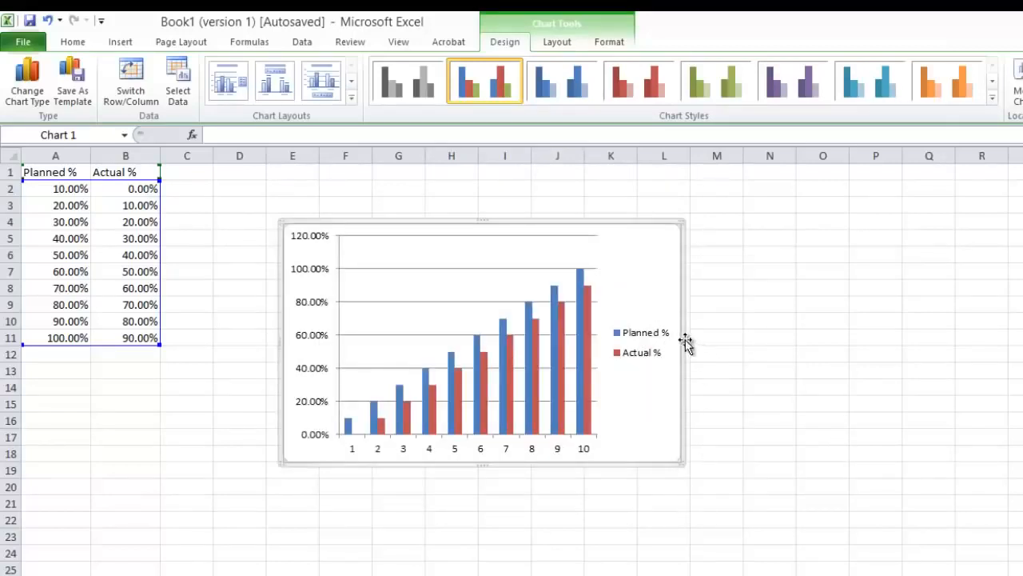
left_click_drag(681, 337, 874, 357)
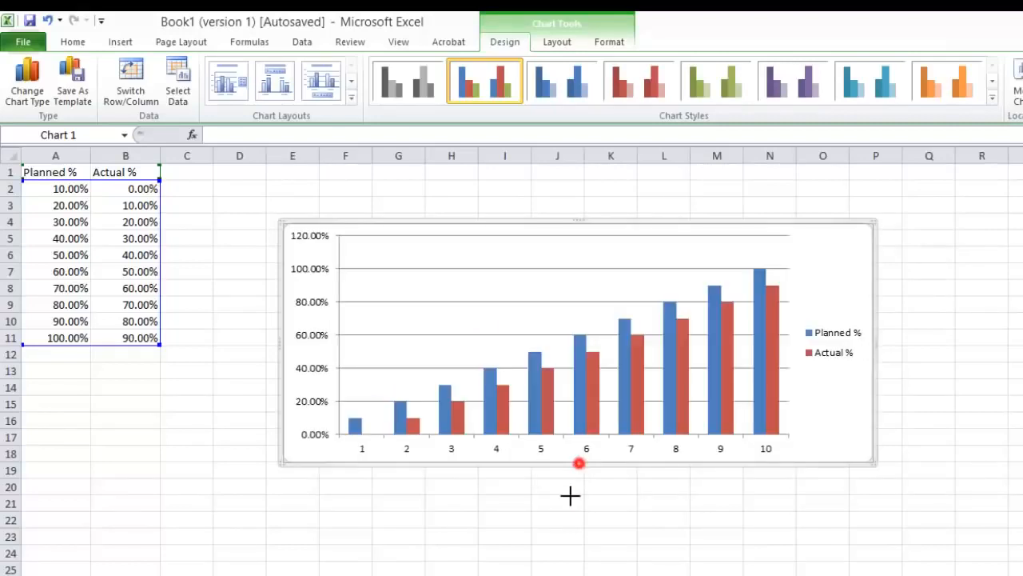
left_click_drag(570, 496, 565, 566)
mouse_move(583, 221)
left_mouse_down()
mouse_move(584, 190)
mouse_move(584, 222)
left_mouse_up()
left_click(920, 336)
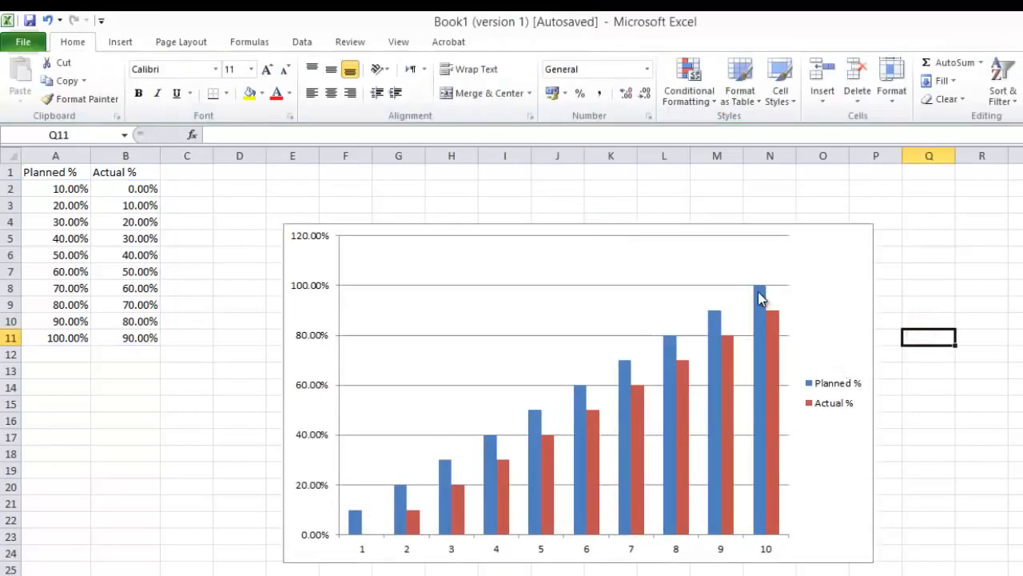
Step: Add data labels to both the Planned % and Actual % series in the chart
left_click(756, 290)
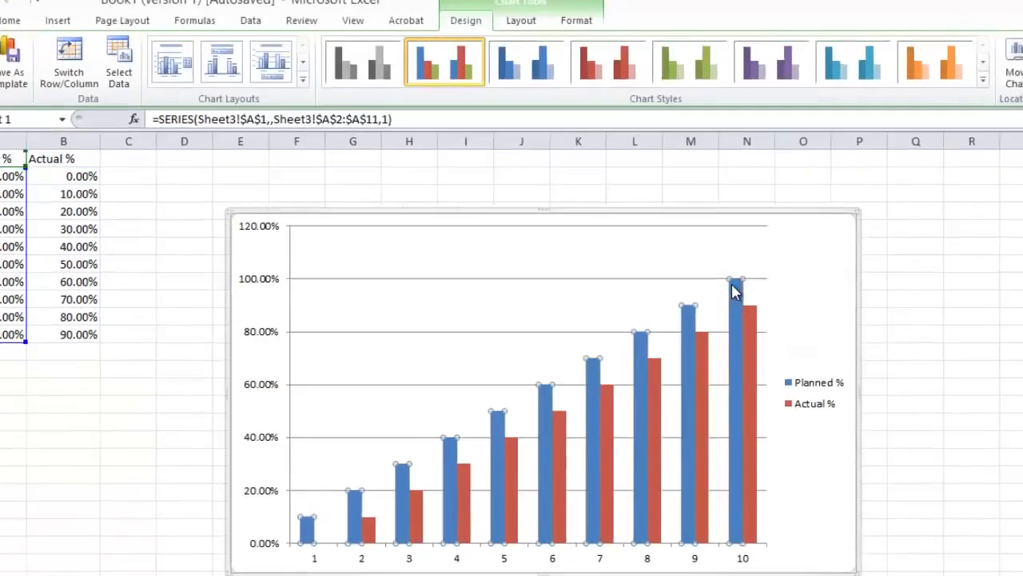
right_click(756, 291)
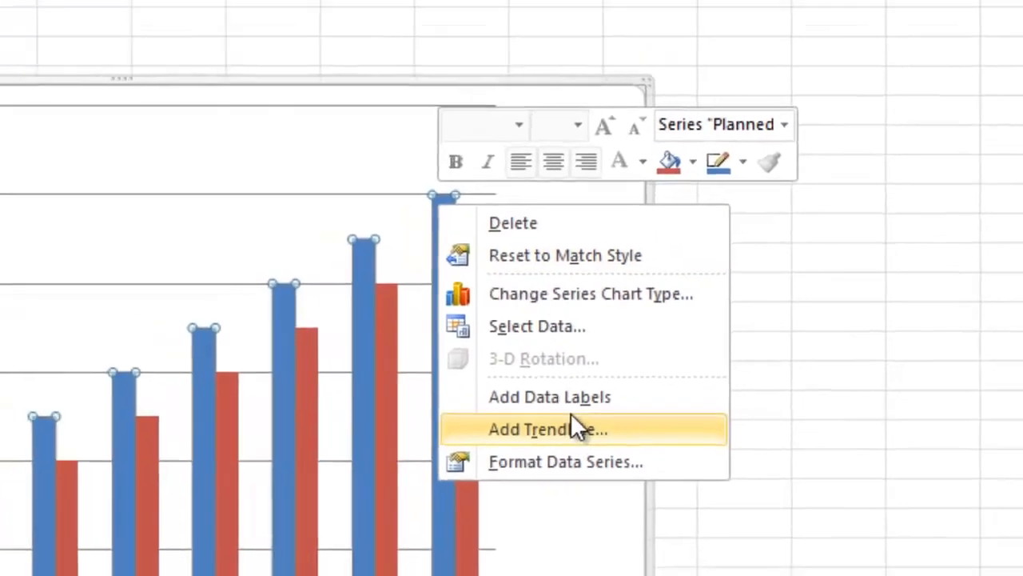
left_click(650, 401)
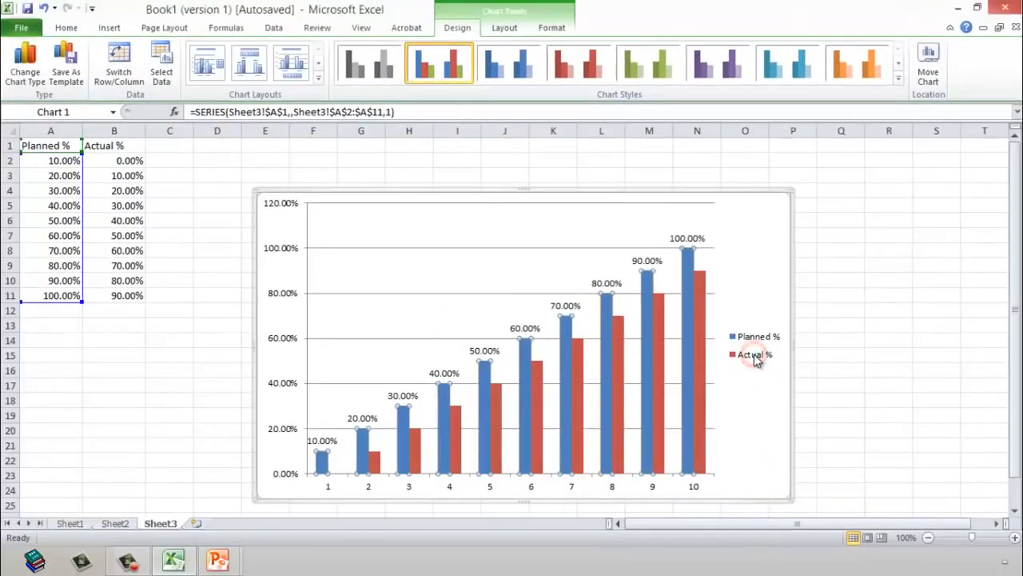
left_click(700, 283)
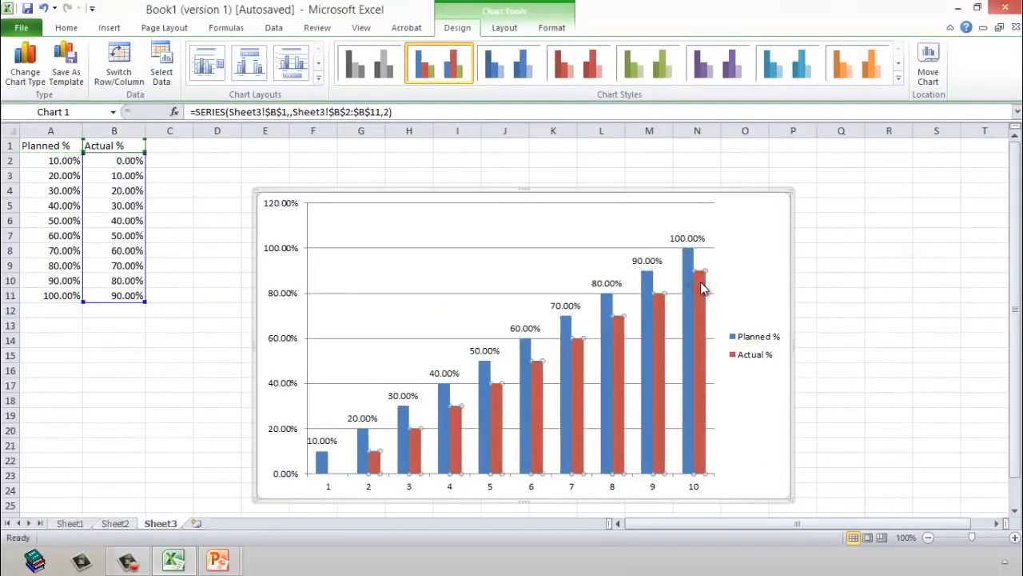
right_click(701, 281)
left_click(749, 379)
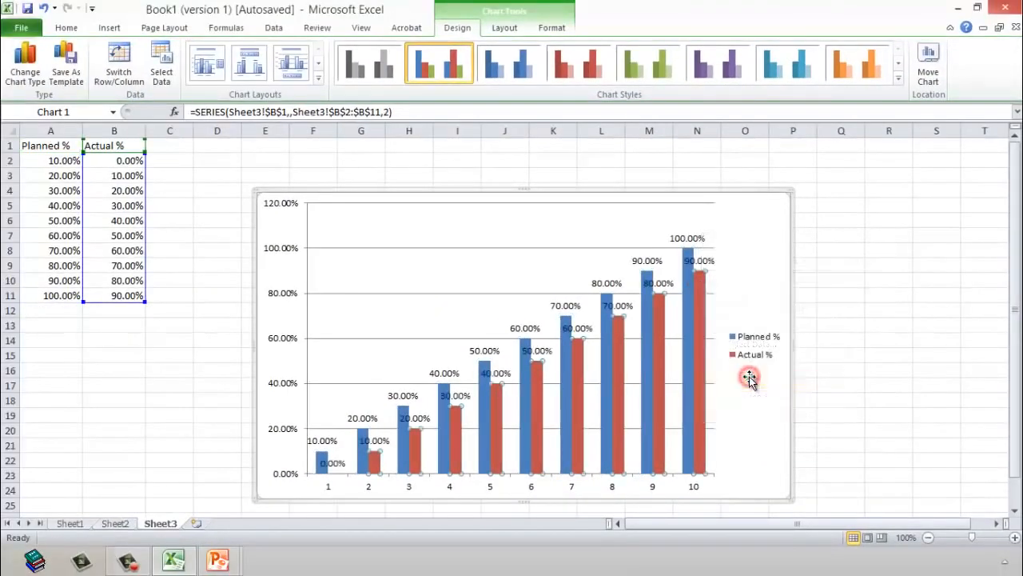
left_click(862, 328)
Step: Move the chart legend to the upper part of the plot area, above the columns, with its entries side by side
left_click(753, 342)
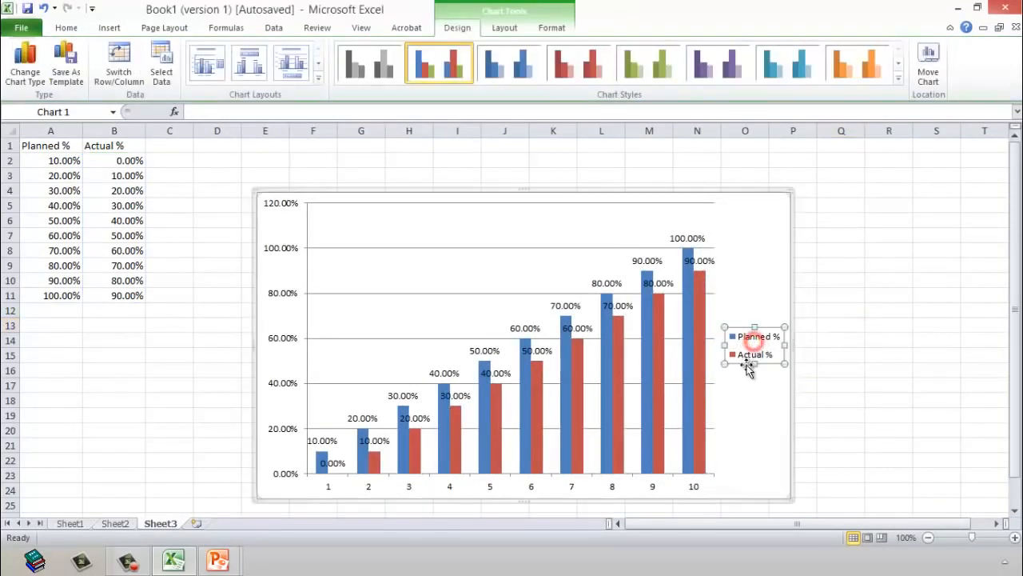
left_click_drag(743, 360, 591, 225)
left_click(858, 283)
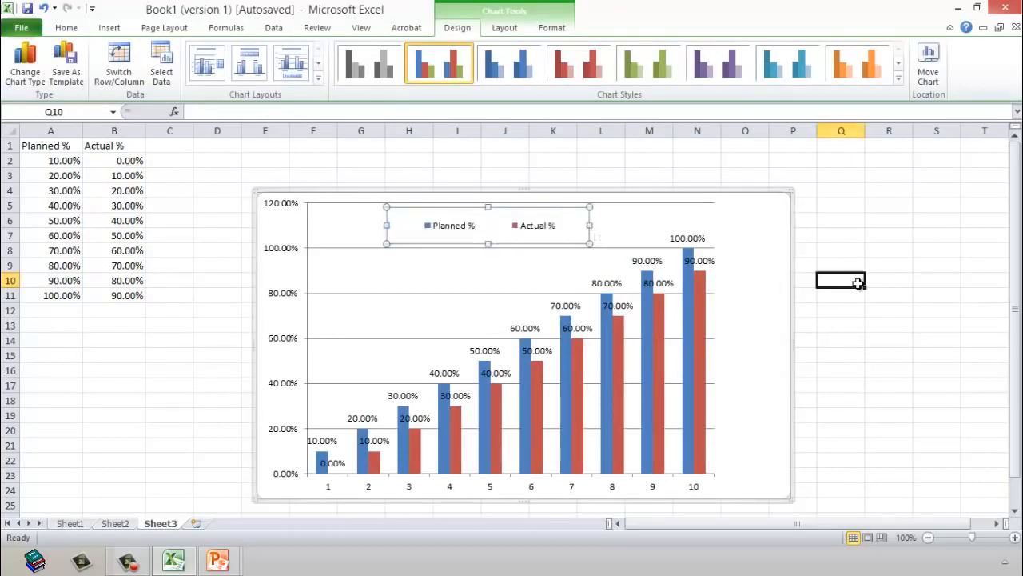
Step: Format the Actual % series with a series overlap of -77% and a gap width of 117%
left_click(700, 298)
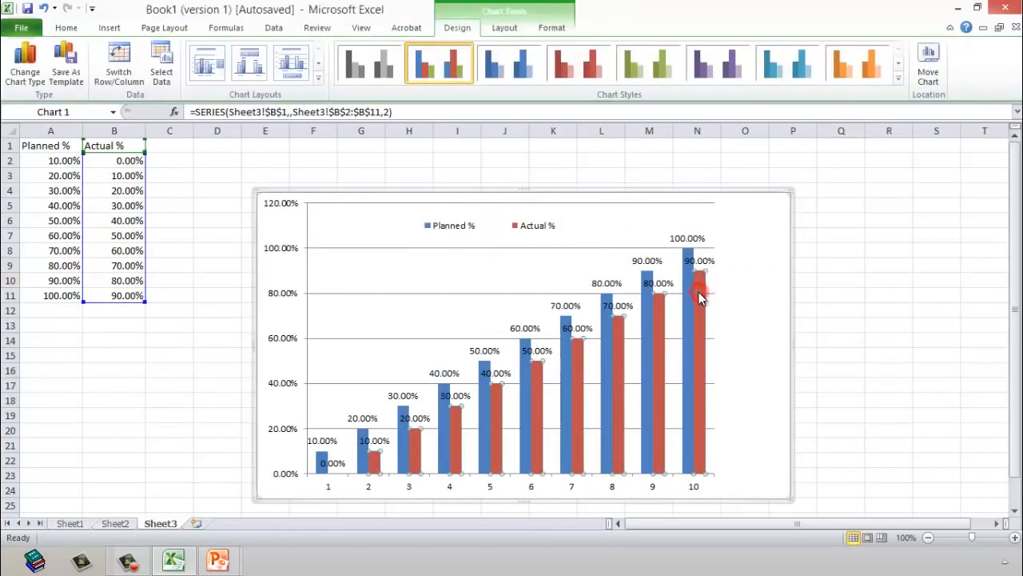
right_click(700, 292)
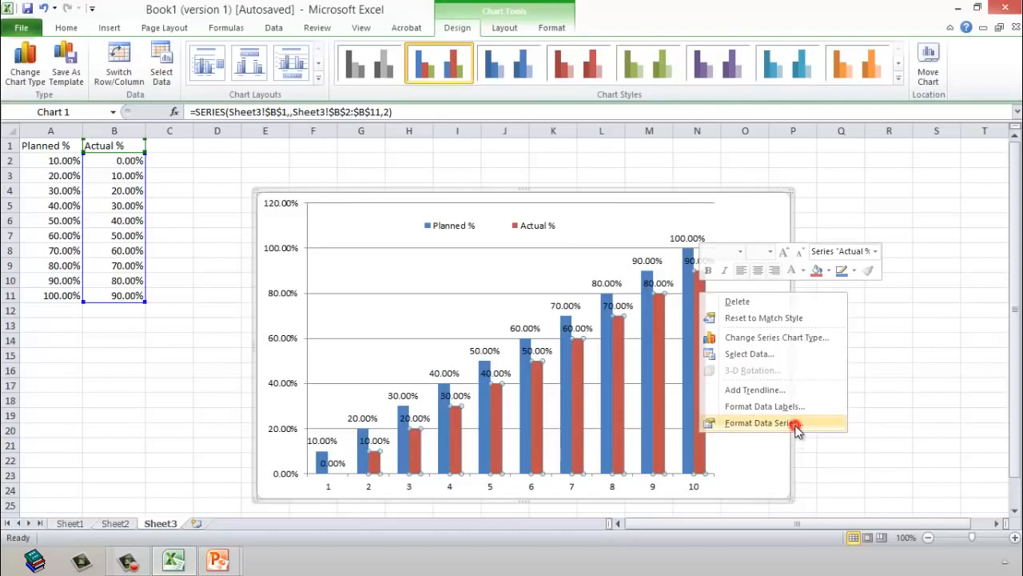
left_click(797, 430)
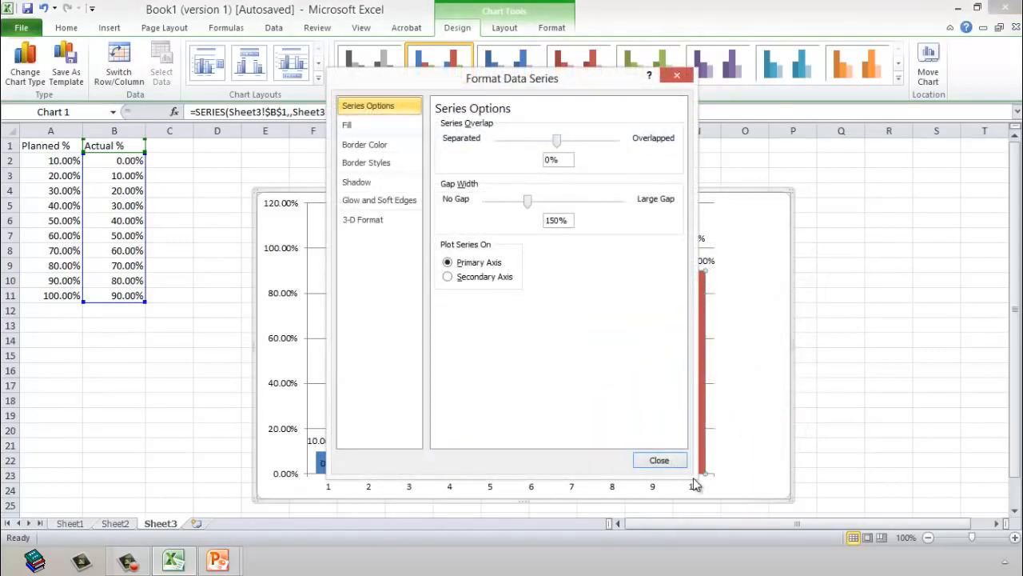
left_click_drag(481, 83, 156, 128)
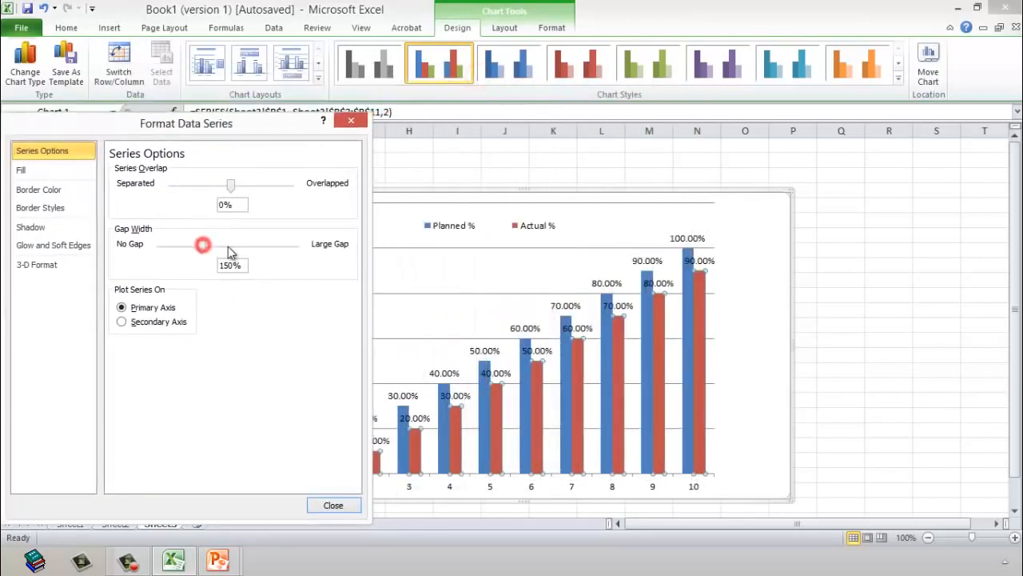
mouse_move(247, 246)
left_mouse_down()
mouse_move(152, 246)
mouse_move(233, 249)
left_mouse_up()
left_click_drag(230, 186, 186, 186)
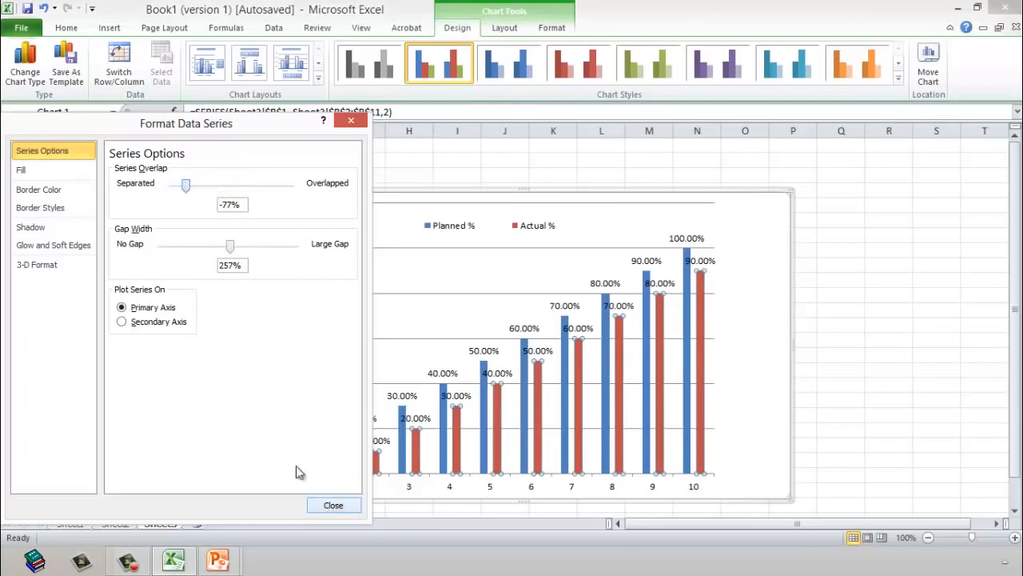
left_click_drag(231, 247, 196, 250)
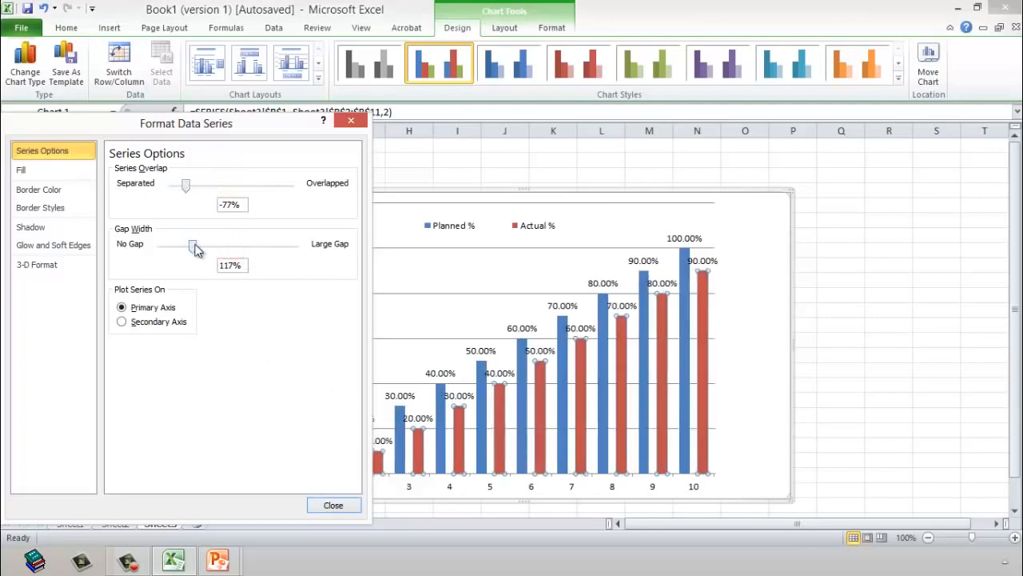
left_click(332, 505)
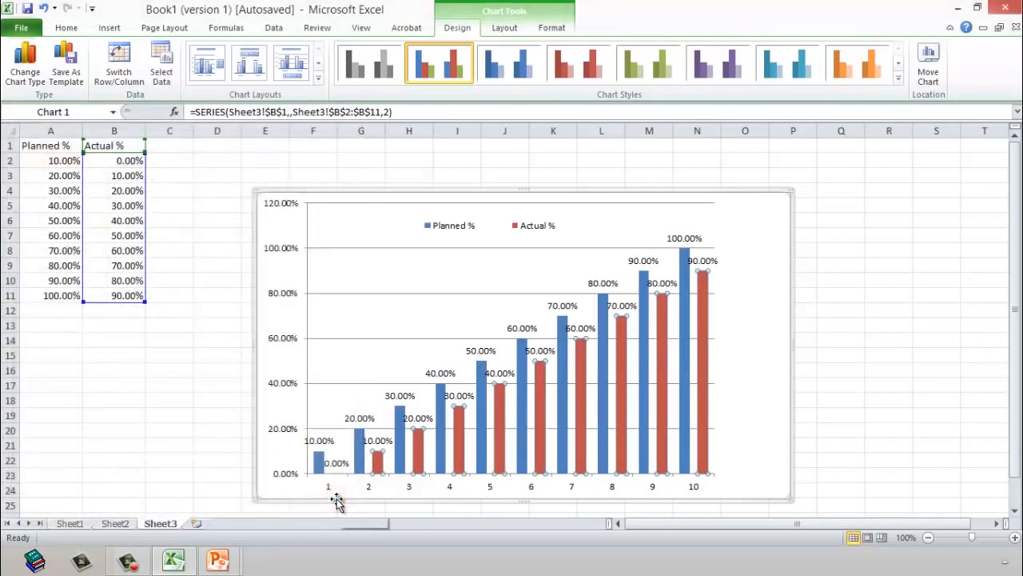
left_click(820, 247)
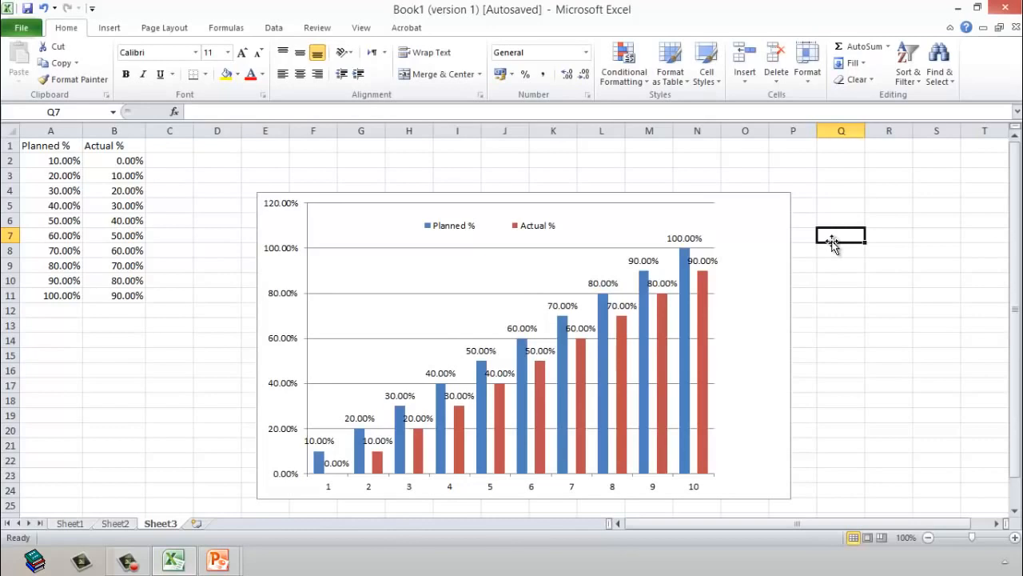
Step: Delete the Planned % versus Actual % chart from Sheet3
left_click(749, 198)
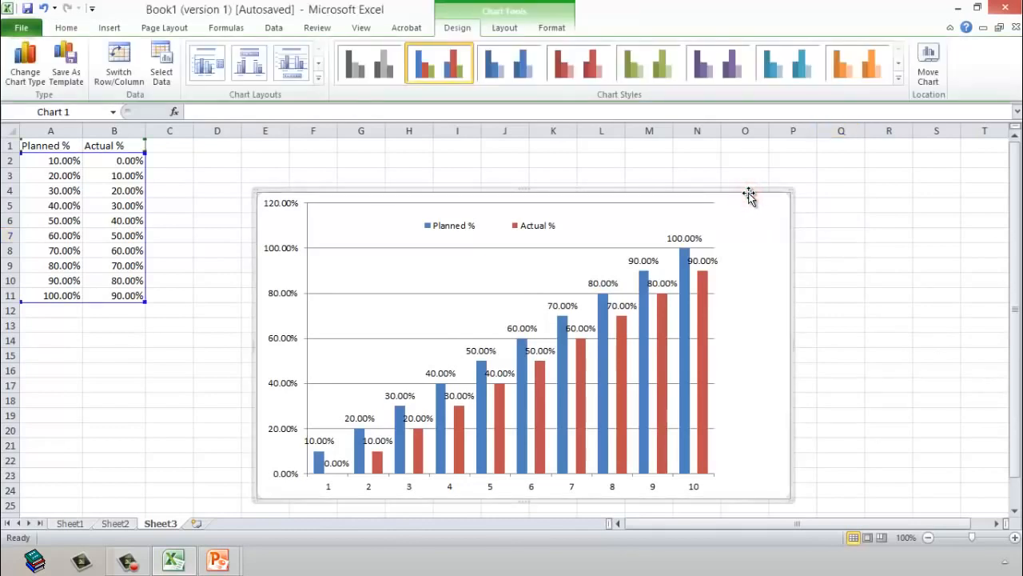
left_click(751, 189)
key("Delete")
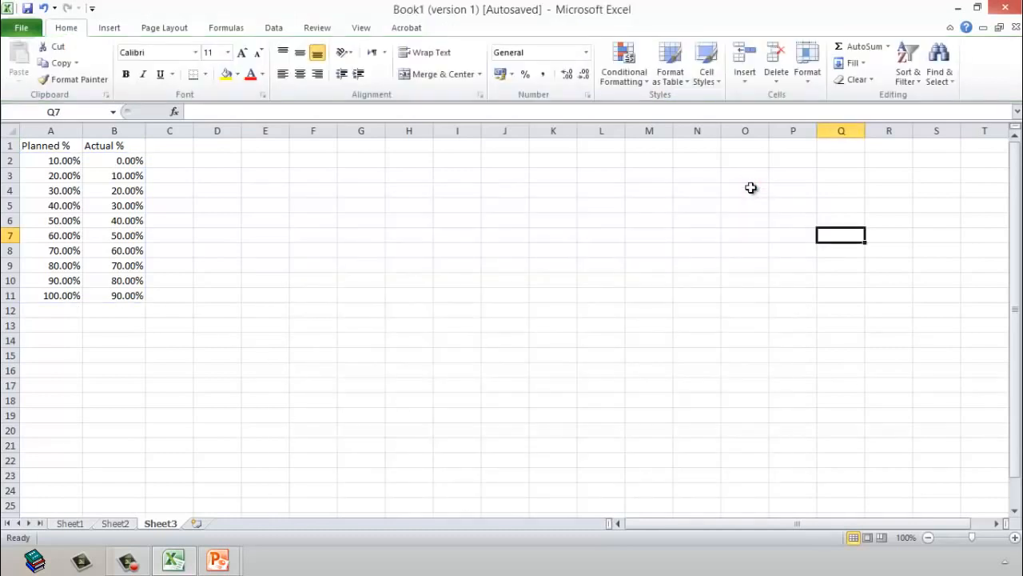
Step: Insert a blank 2-D clustered column chart without selecting any data first
left_click(110, 28)
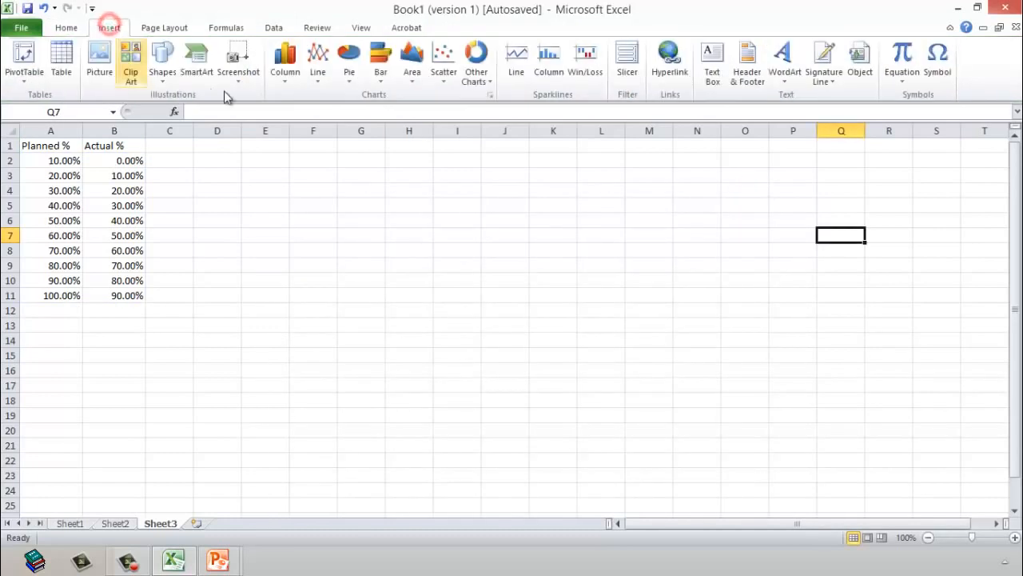
left_click(285, 66)
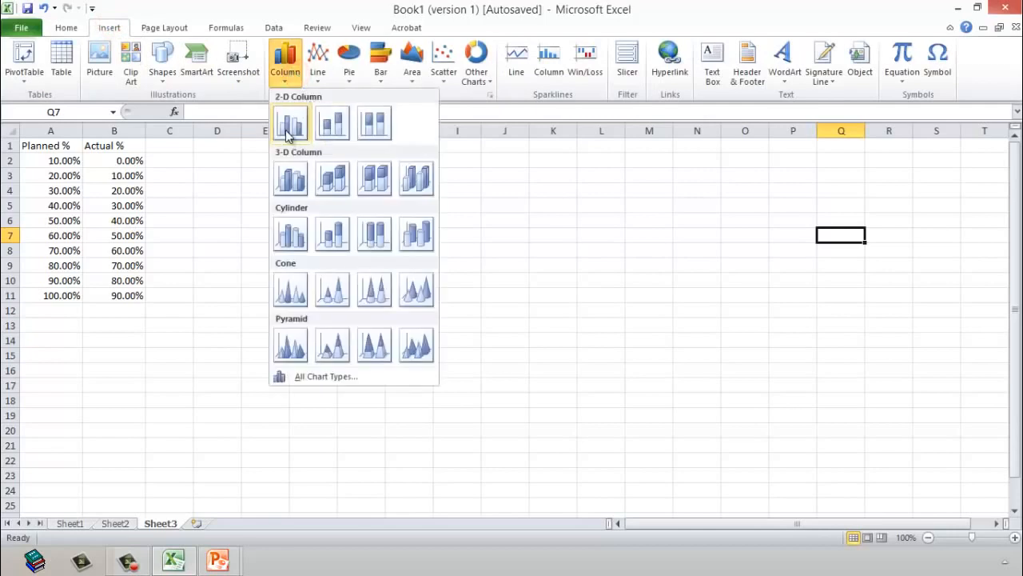
left_click(289, 125)
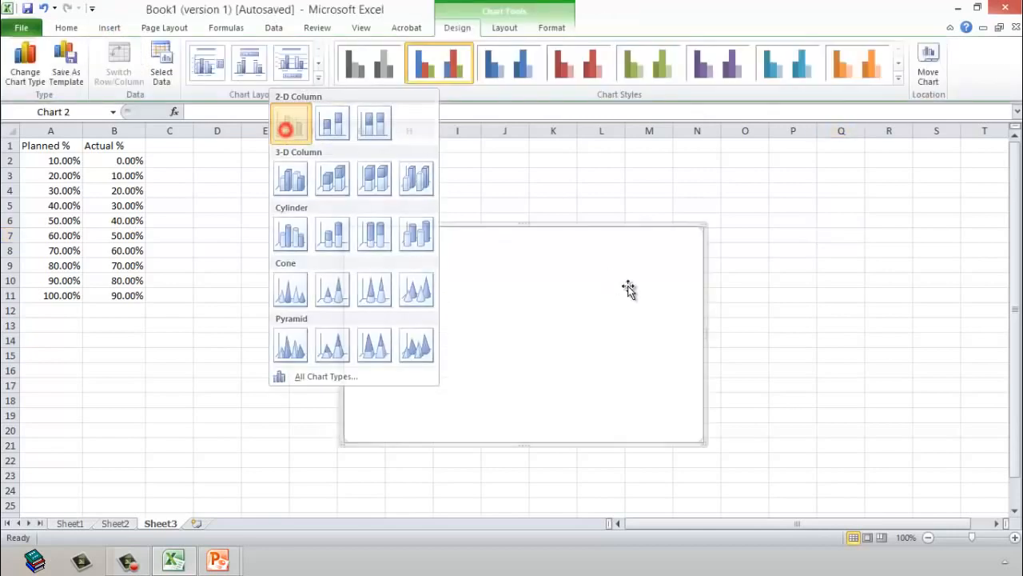
left_click(537, 306)
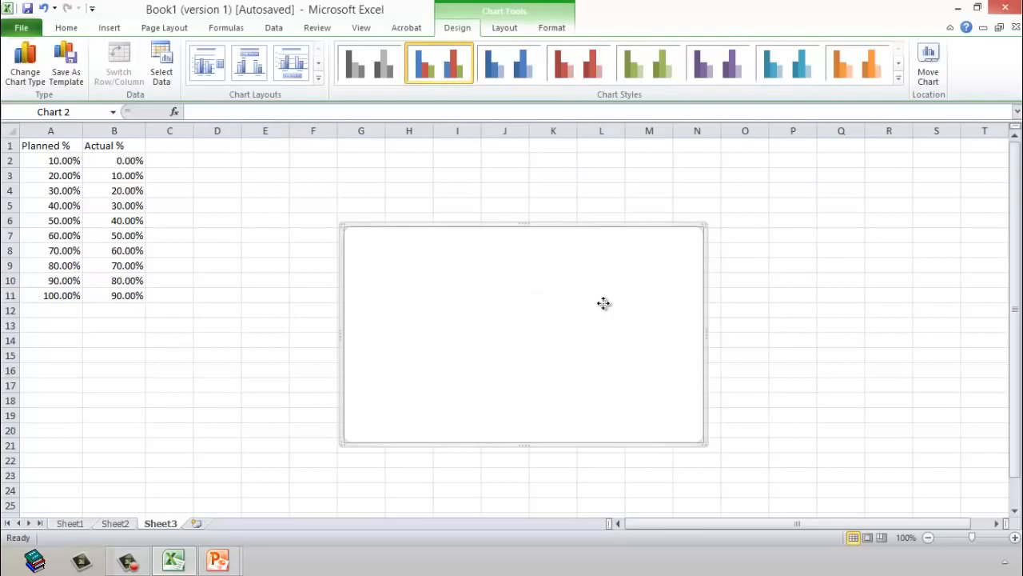
Step: Add a series to the blank chart's data source and take its name from cell A1 (Planned %)
right_click(604, 307)
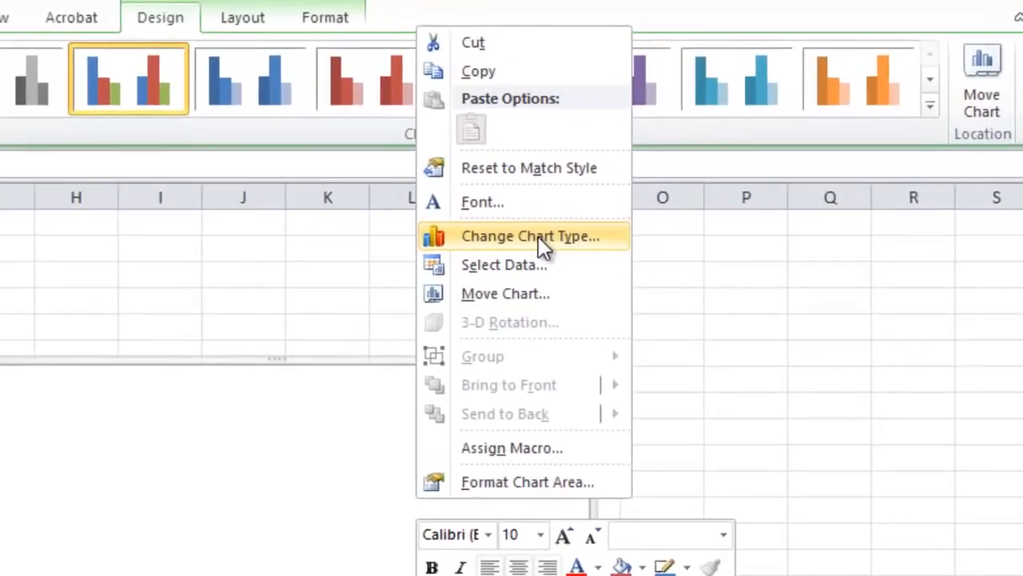
left_click(532, 266)
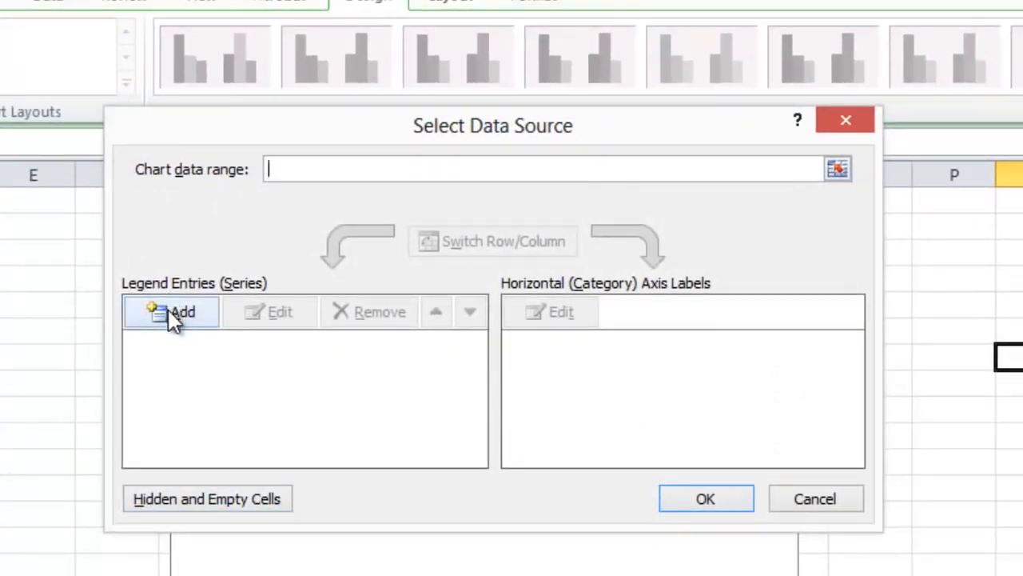
left_click(169, 312)
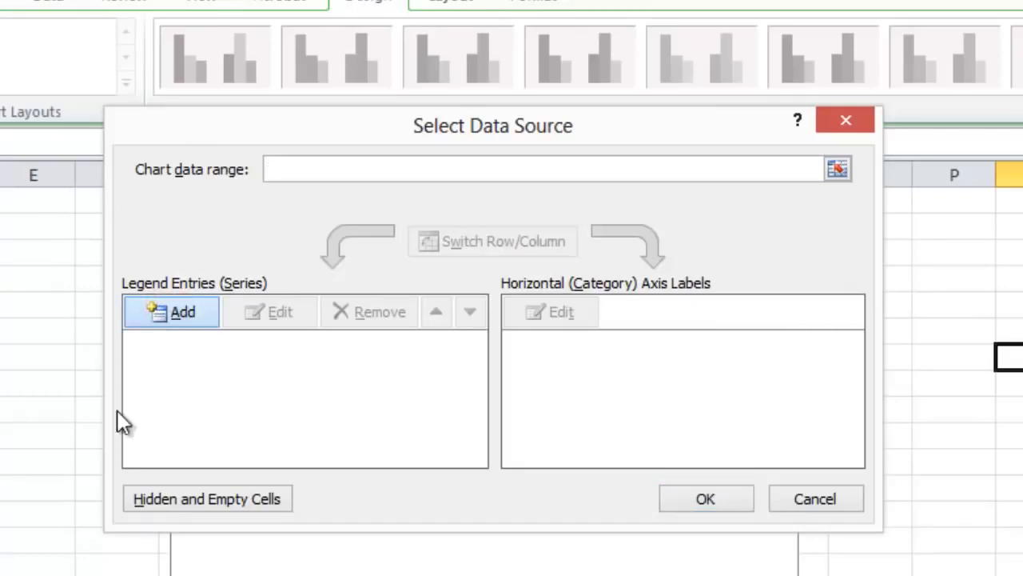
left_click(188, 312)
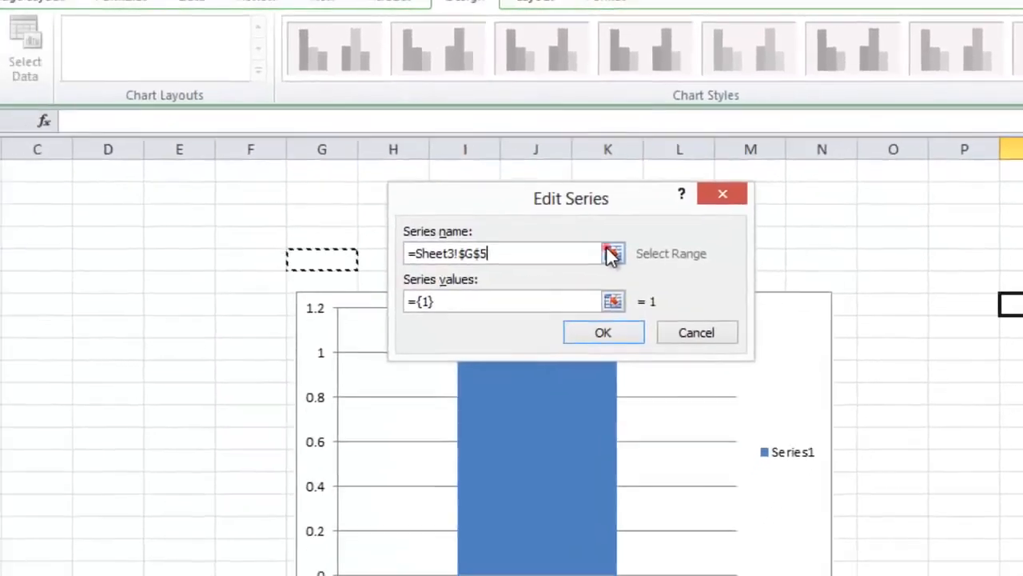
left_click(542, 298)
left_click(60, 143)
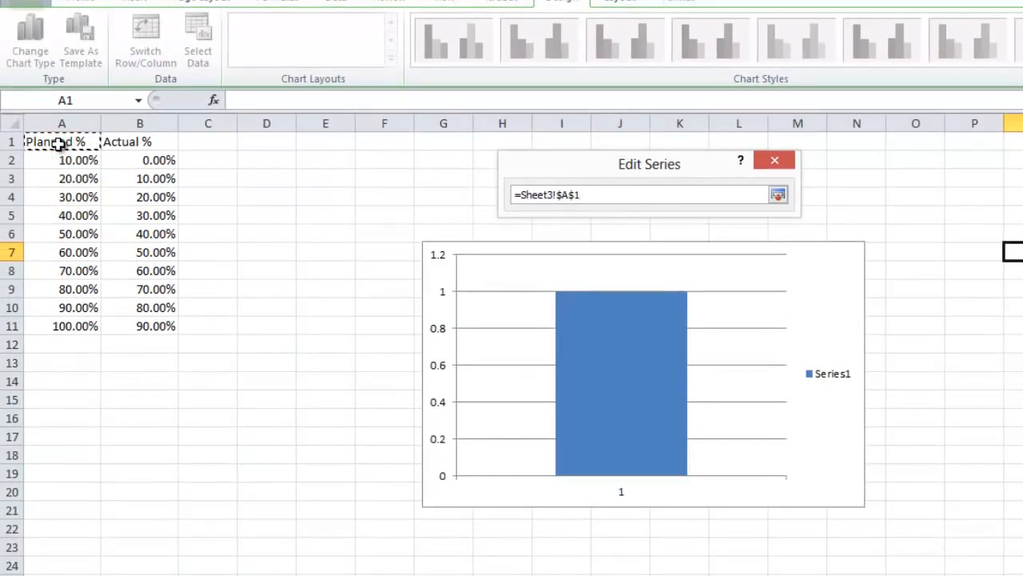
key("Return")
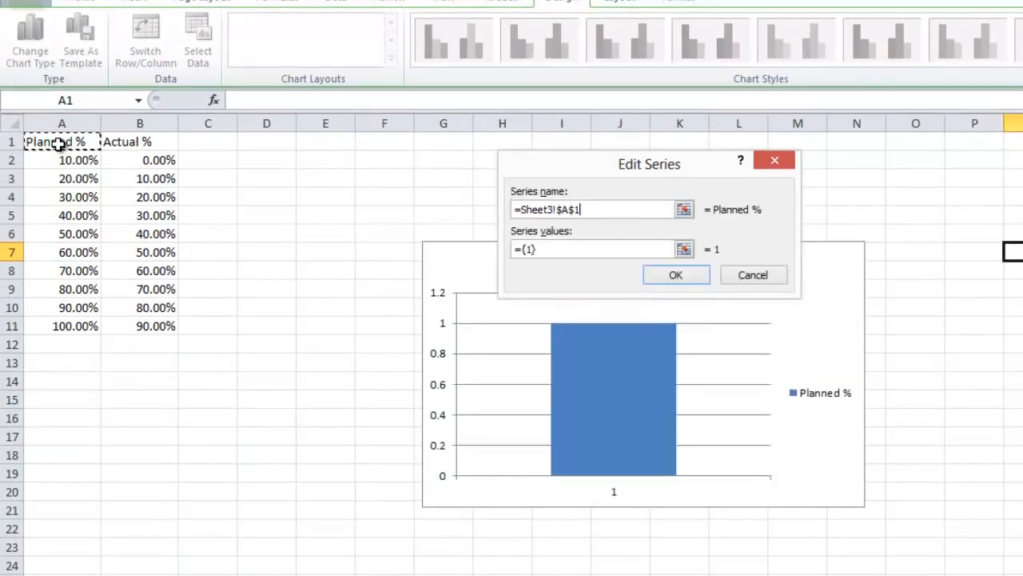
Step: Set the Planned % series values to the range A2:A11 on Sheet3
left_click(684, 250)
left_click(74, 161)
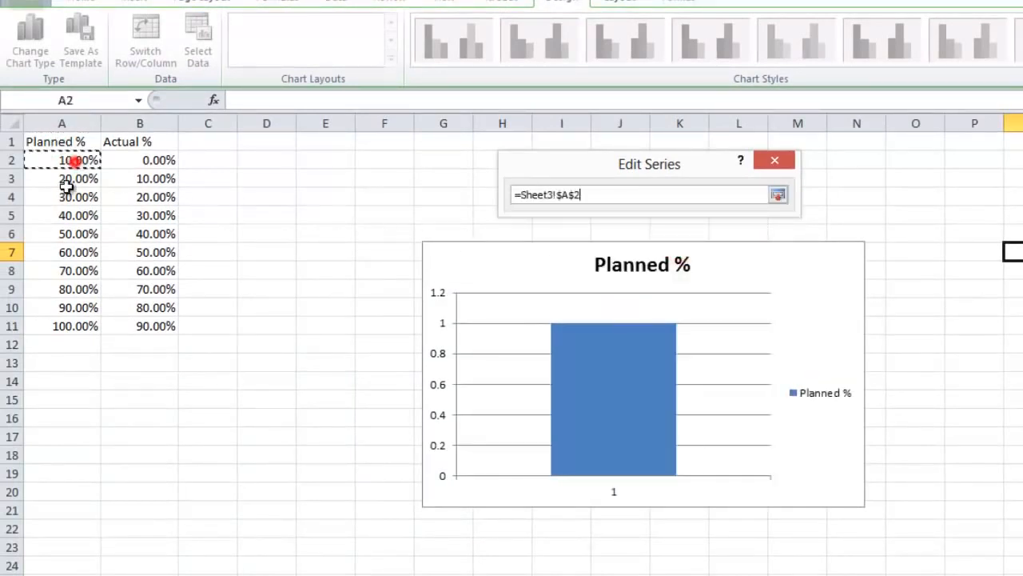
left_click_drag(67, 185, 28, 327)
key("Return")
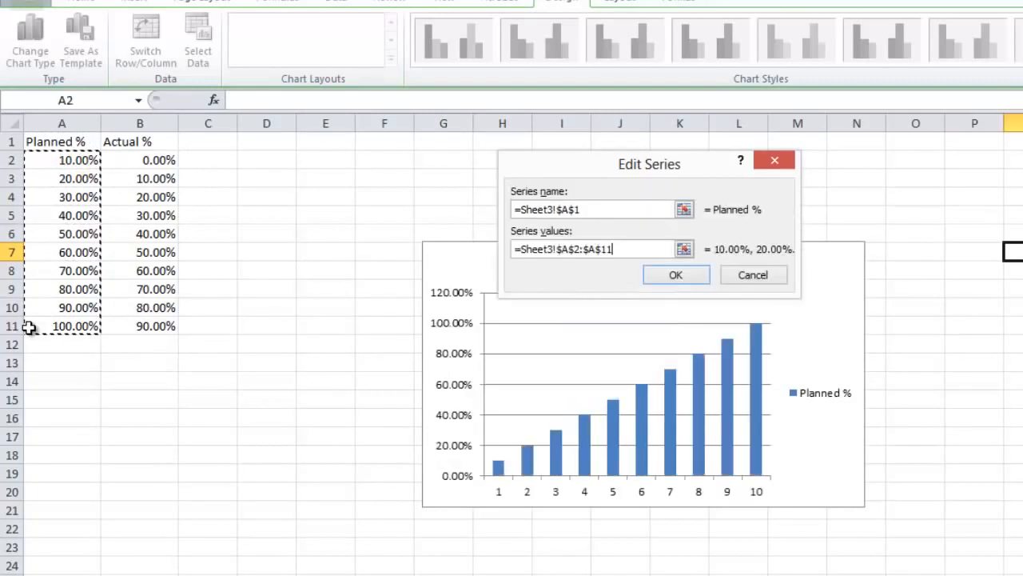
left_click(676, 275)
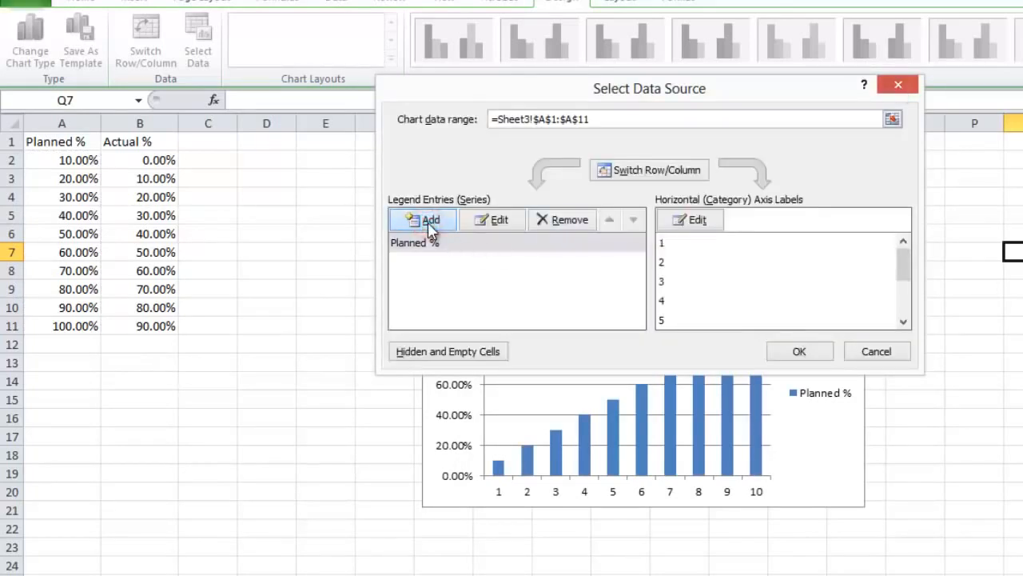
Step: Add a second series to the chart with its name taken from cell B1 (Actual %)
left_click(428, 222)
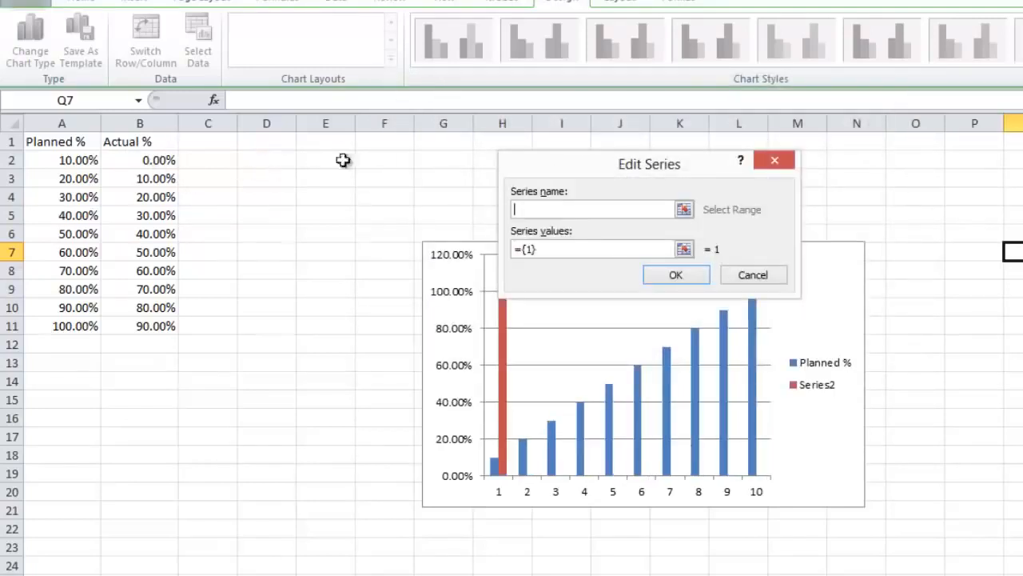
left_click(138, 144)
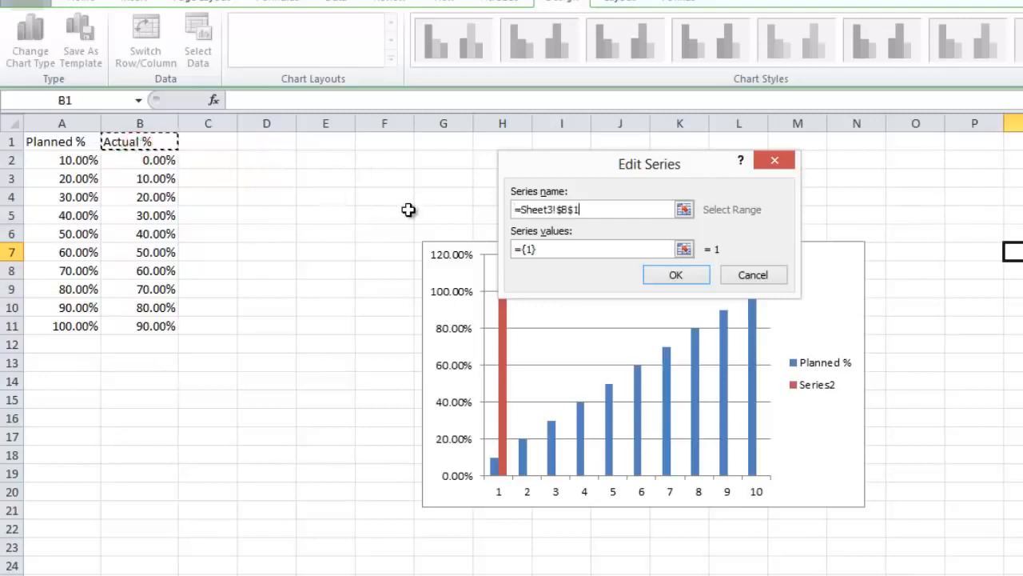
key("Return")
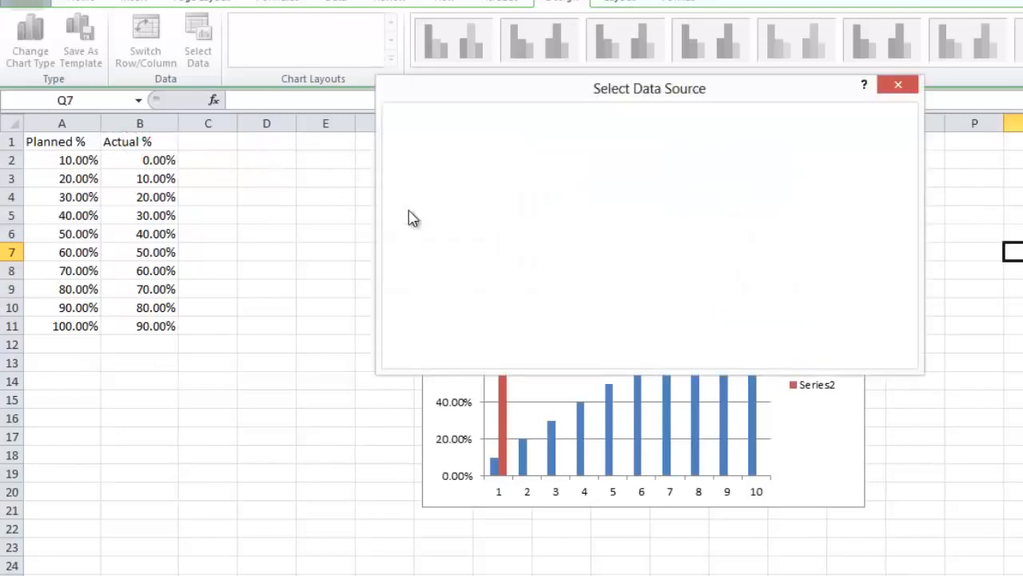
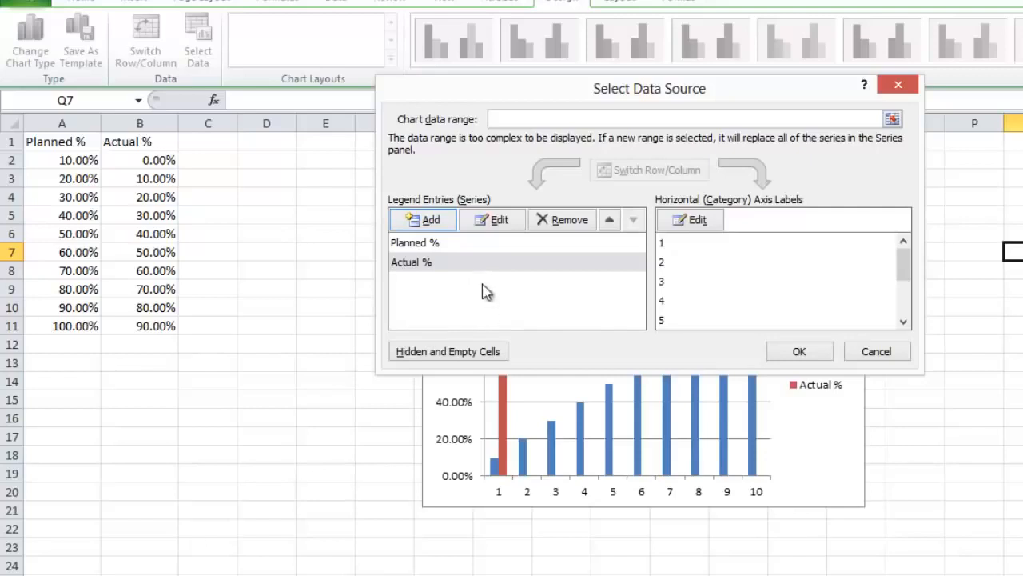
Step: Set the Actual % series values to the range B2:B11 on Sheet3 and accept the chart's data source
left_click(495, 228)
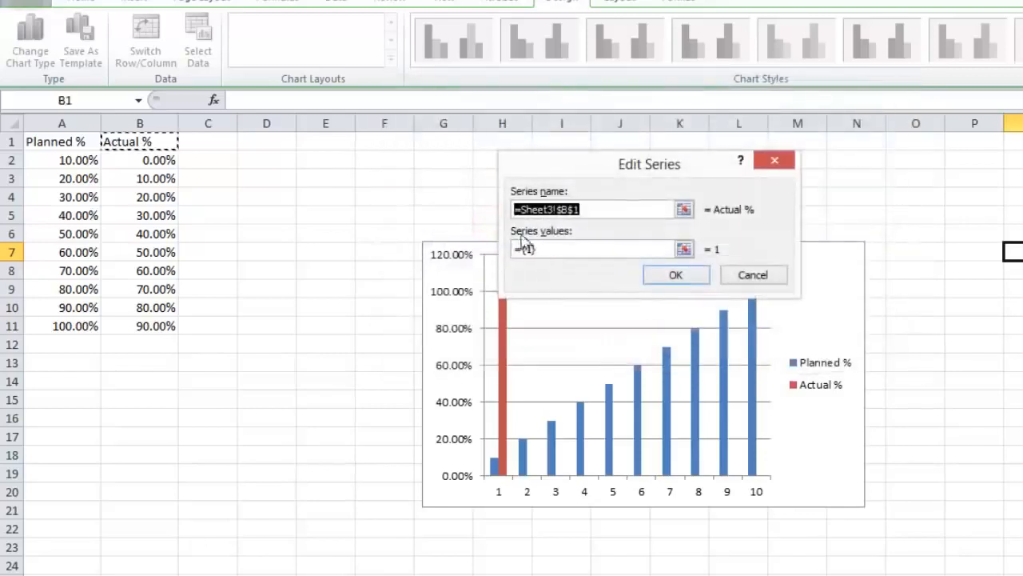
left_click_drag(562, 249, 408, 254)
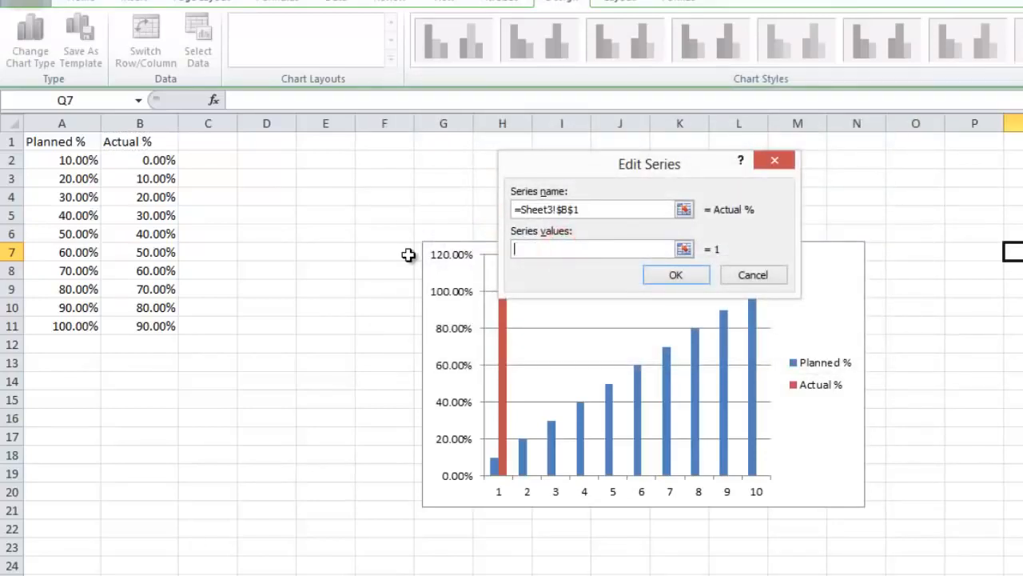
left_click_drag(137, 163, 105, 334)
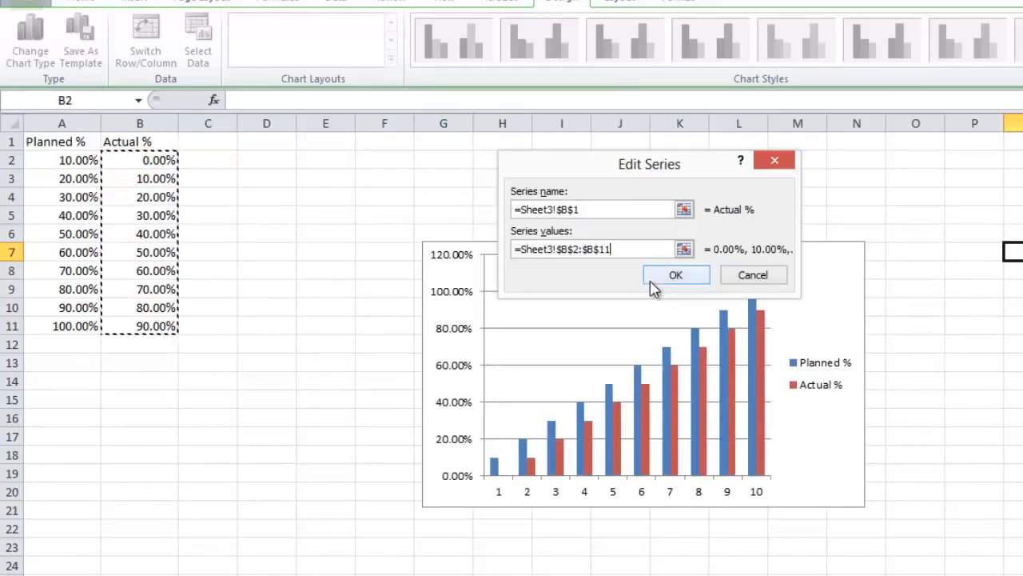
left_click(675, 275)
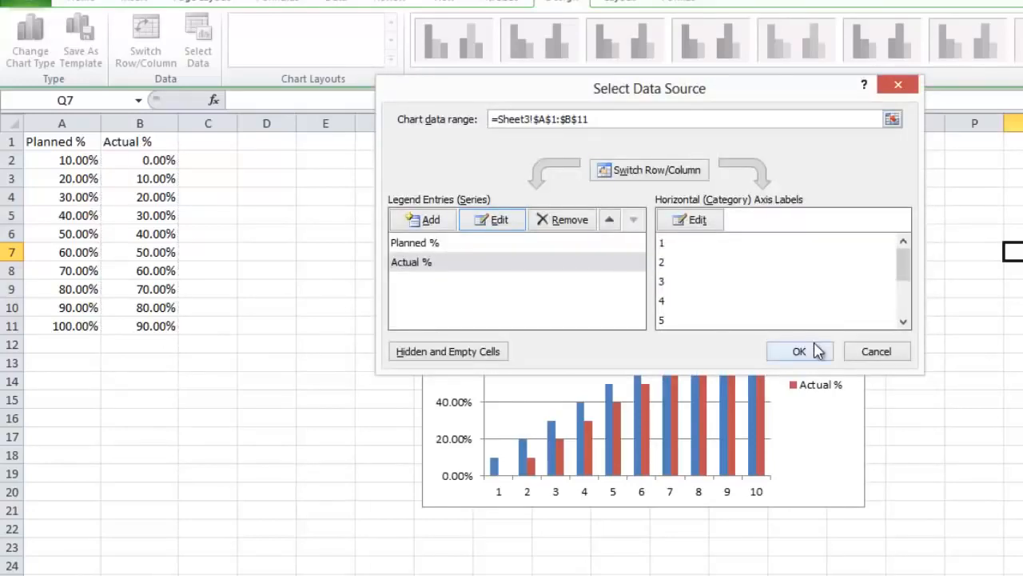
left_click(800, 352)
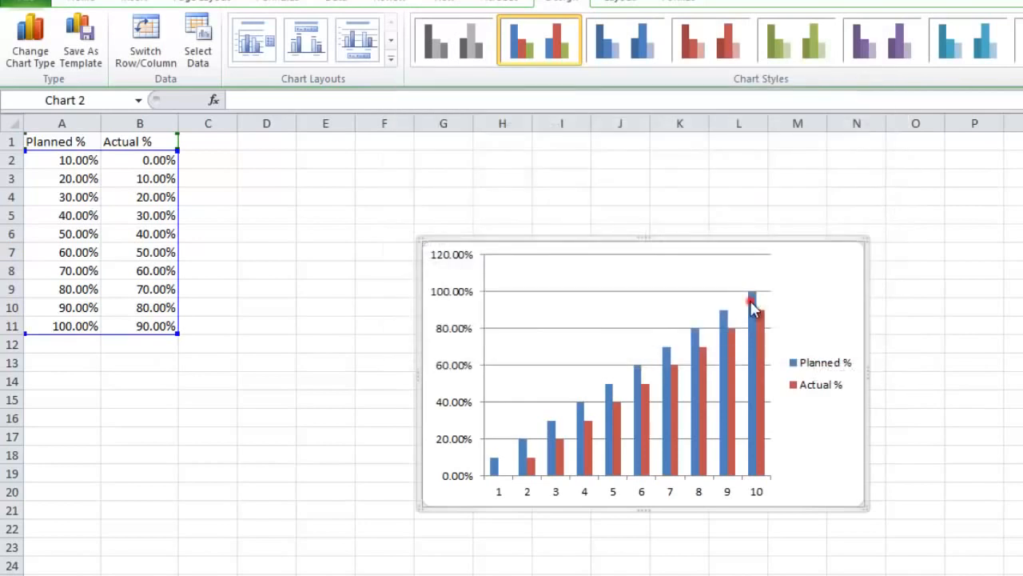
Step: Add data labels to both the Planned % and Actual % column series
right_click(752, 306)
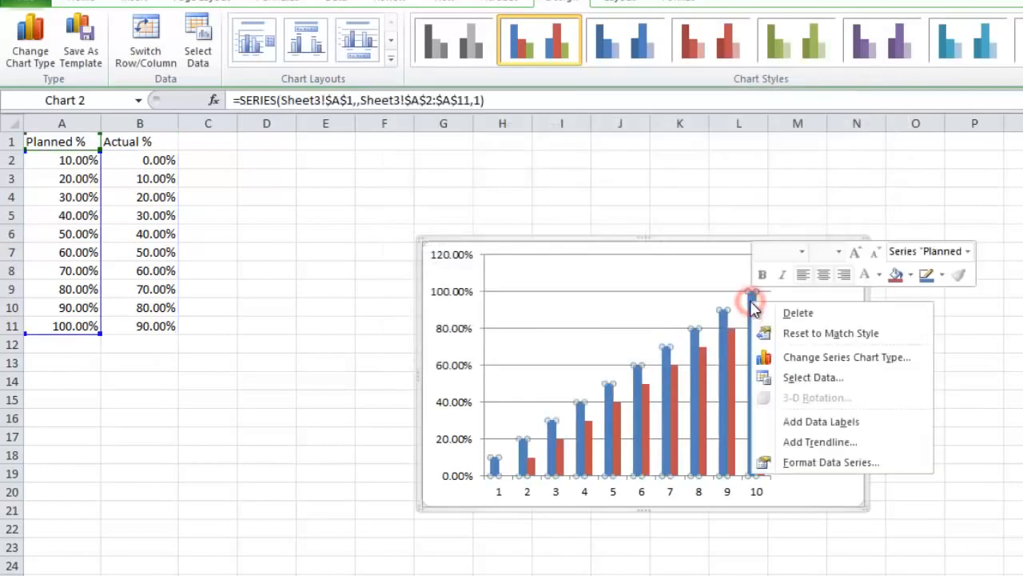
left_click(898, 421)
right_click(763, 323)
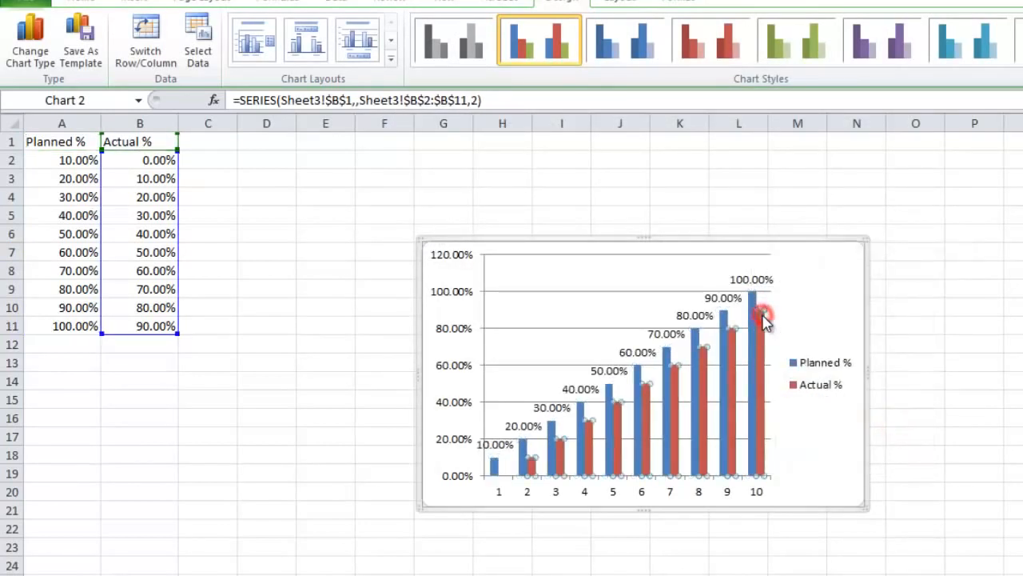
left_click(854, 432)
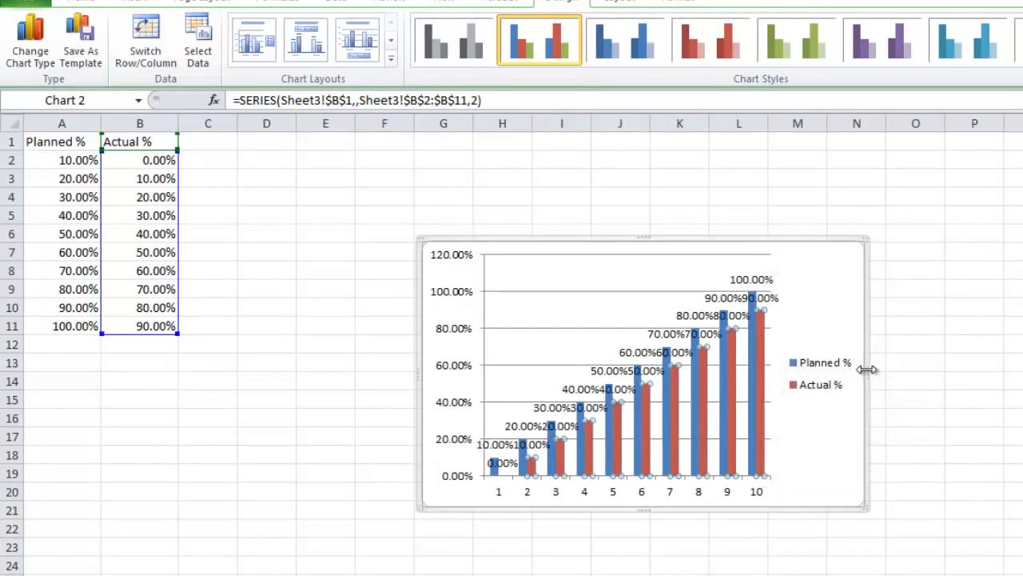
Step: Enlarge the chart in width and height and move it closer to the data table
left_click_drag(867, 369, 1022, 368)
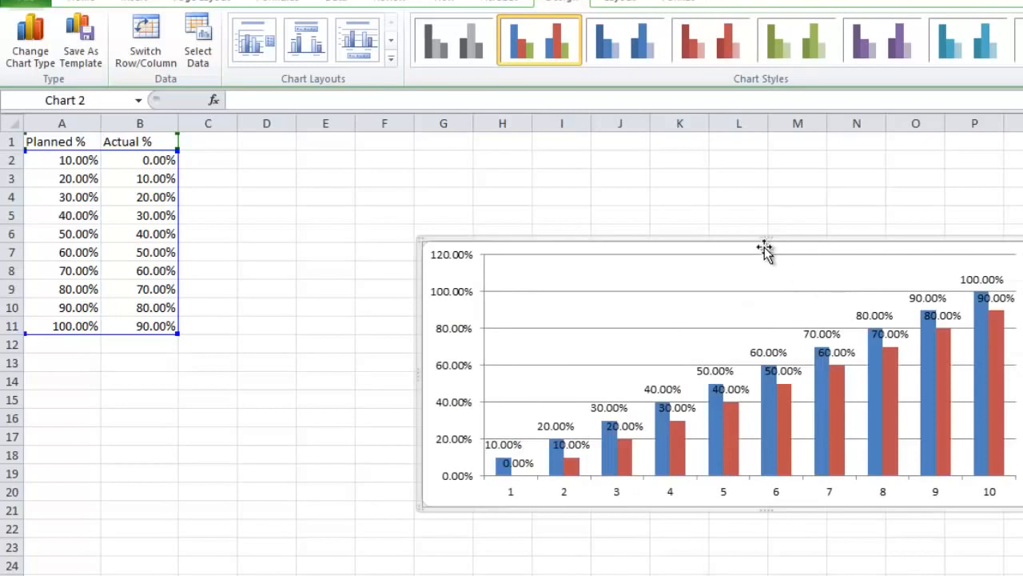
left_click_drag(765, 237, 768, 156)
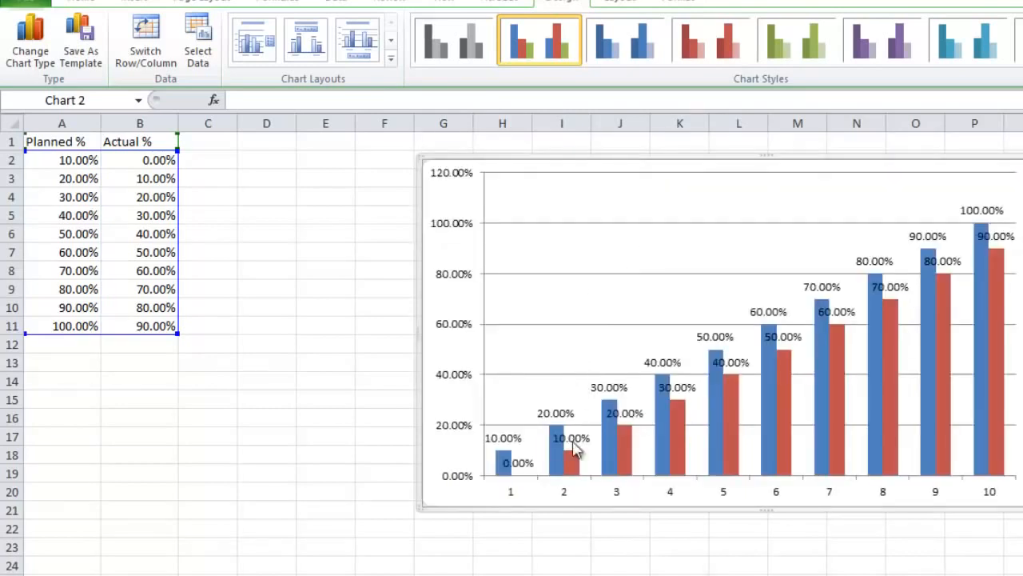
left_click_drag(421, 353, 336, 347)
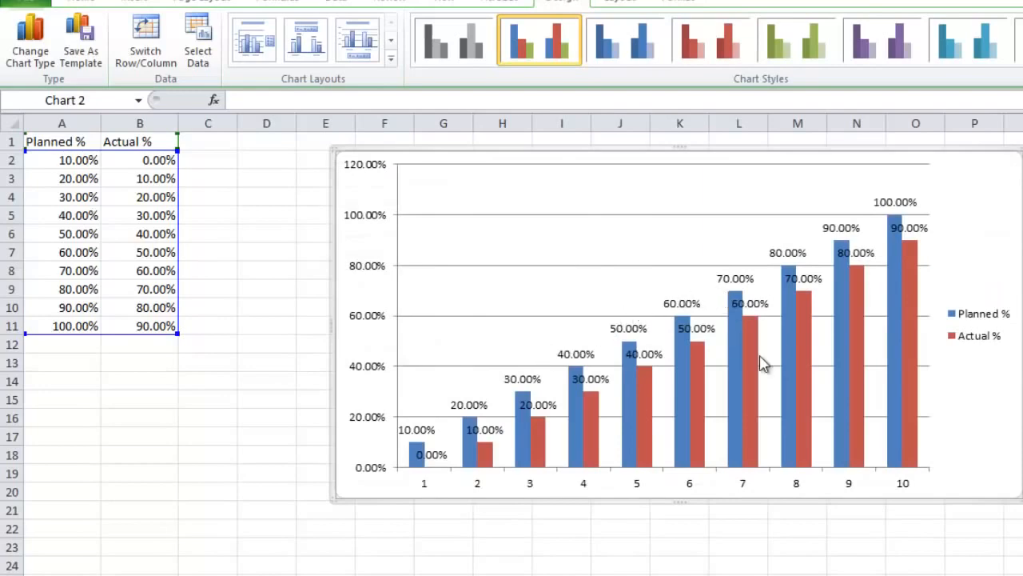
Step: Format the Actual % series with a series overlap of -92% and a gap width of 82%
left_click(751, 355)
right_click(749, 354)
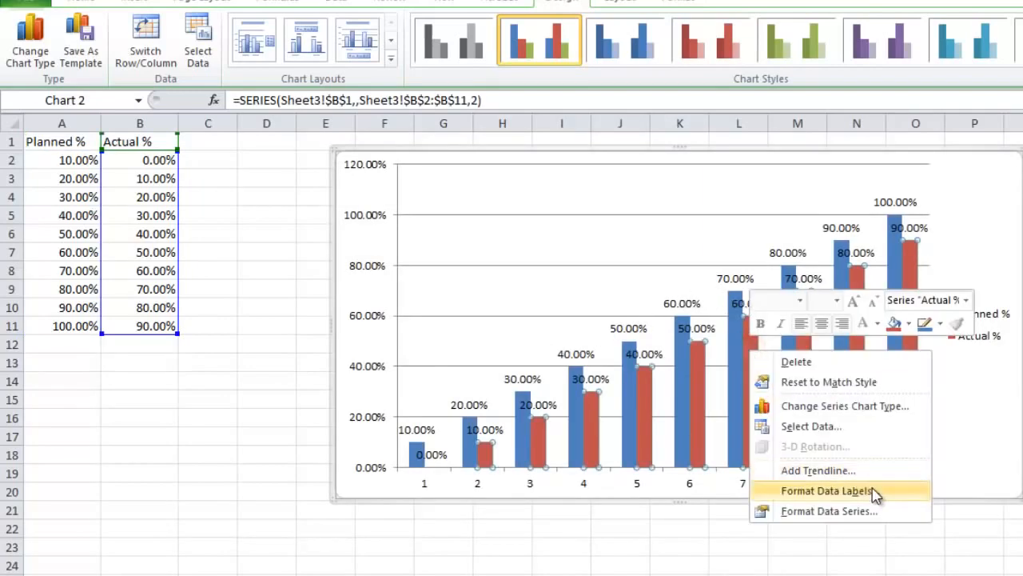
left_click(876, 512)
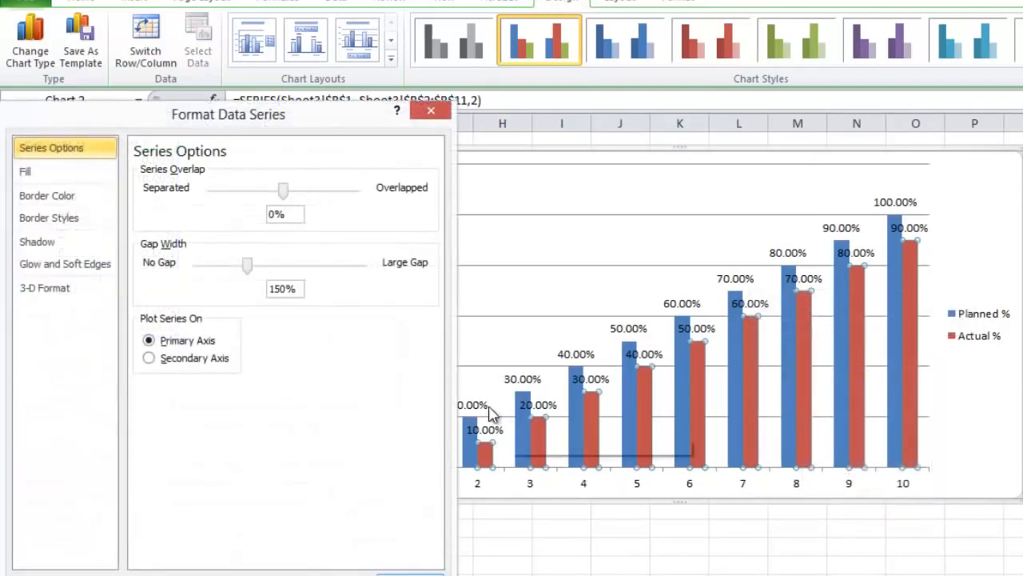
left_click_drag(284, 192, 221, 202)
left_click_drag(248, 270, 227, 270)
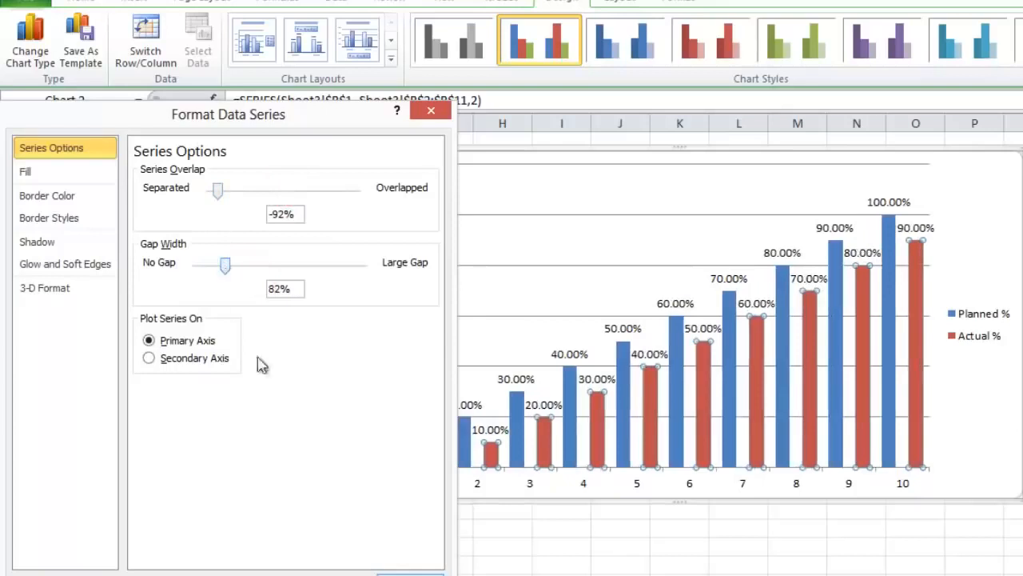
left_click(420, 574)
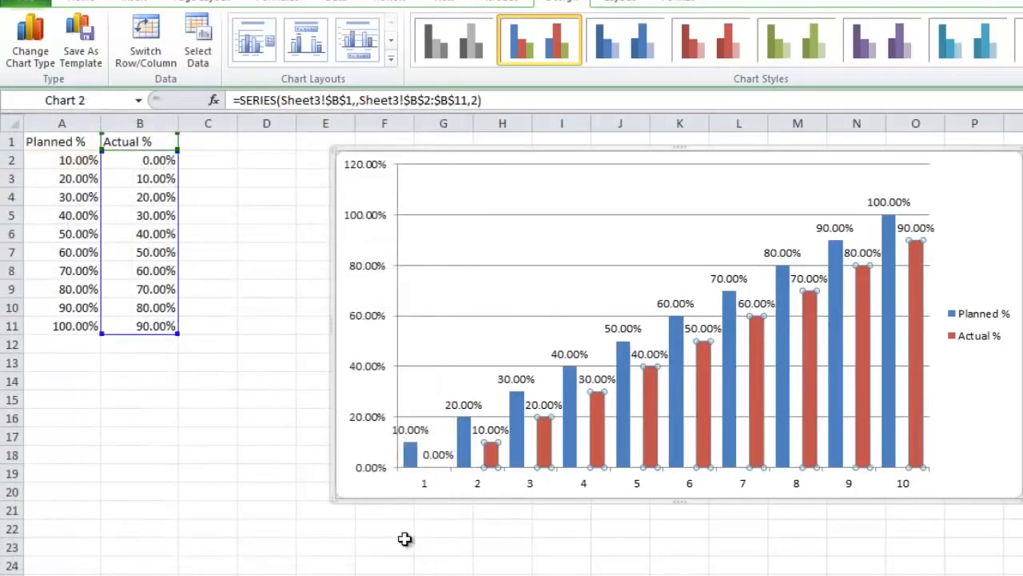
Step: Enlarge the chart slightly, then move the legend into the upper plot area and widen it so its entries sit in one row
left_click_drag(333, 501, 335, 518)
left_click(982, 349)
left_click_drag(962, 354, 476, 216)
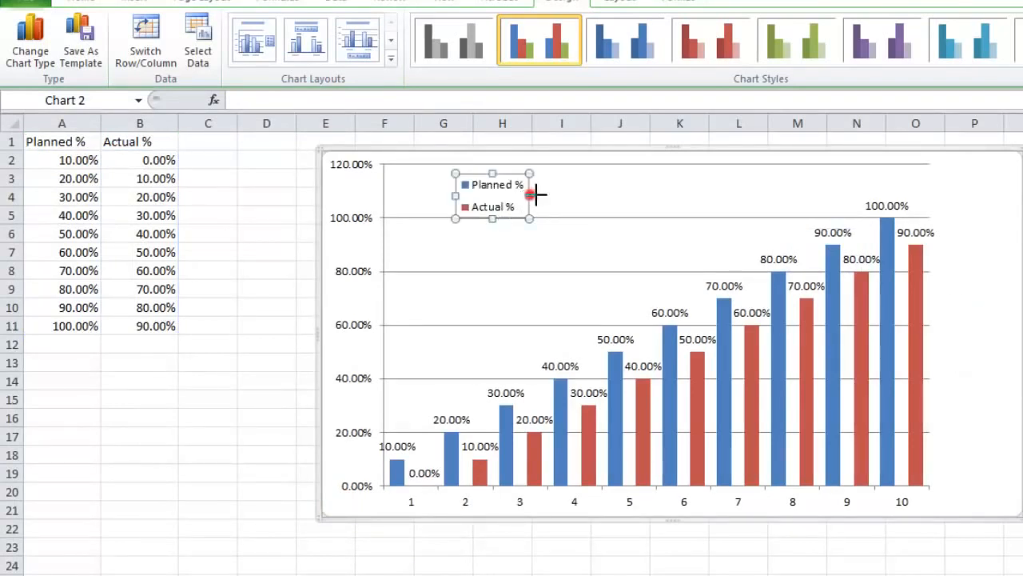
left_click_drag(535, 194, 754, 203)
left_click(988, 324)
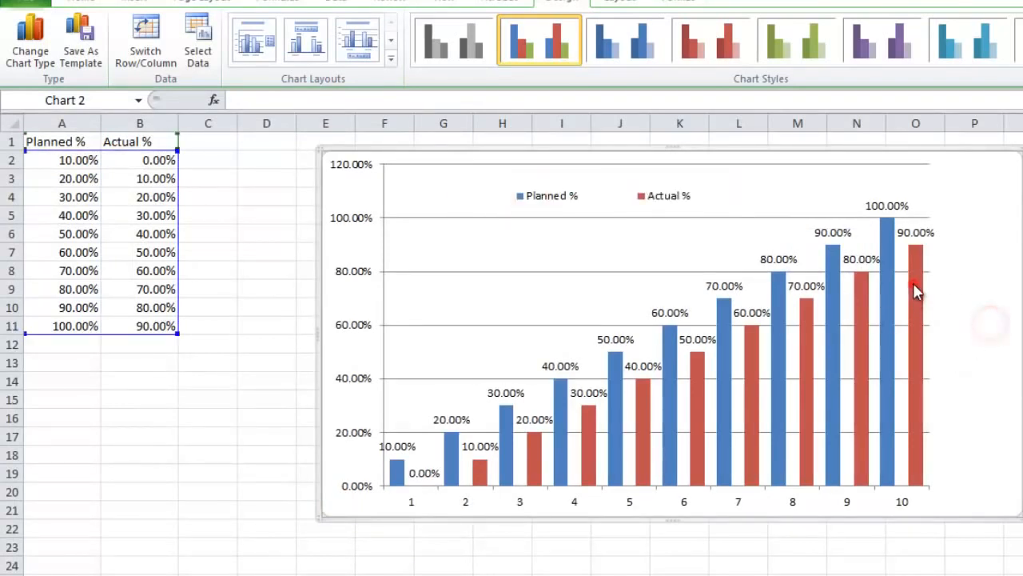
Step: Give the Actual % columns a solid fill, trying red, blue and light purple before choosing the standard purple
right_click(915, 292)
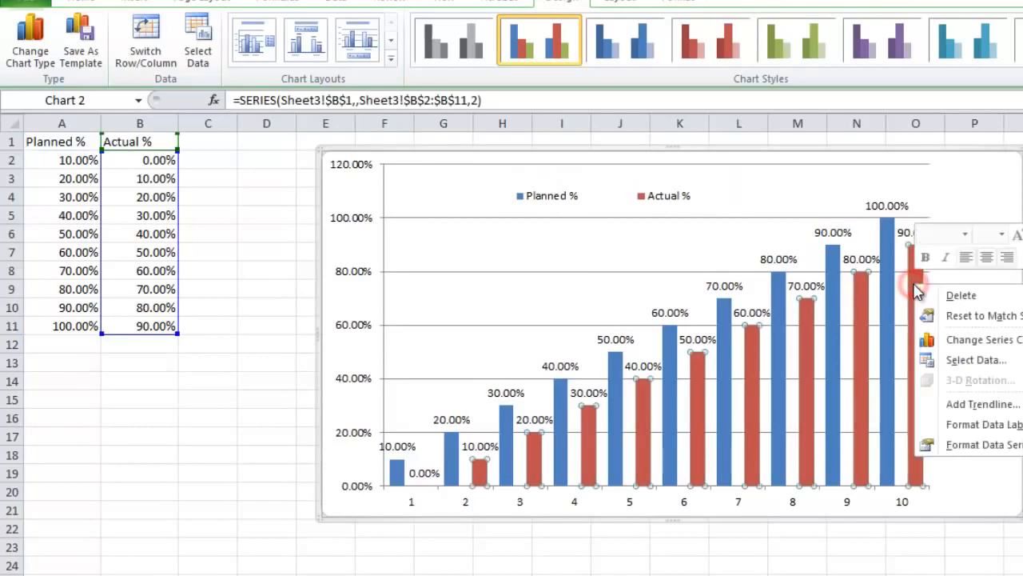
left_click(1011, 453)
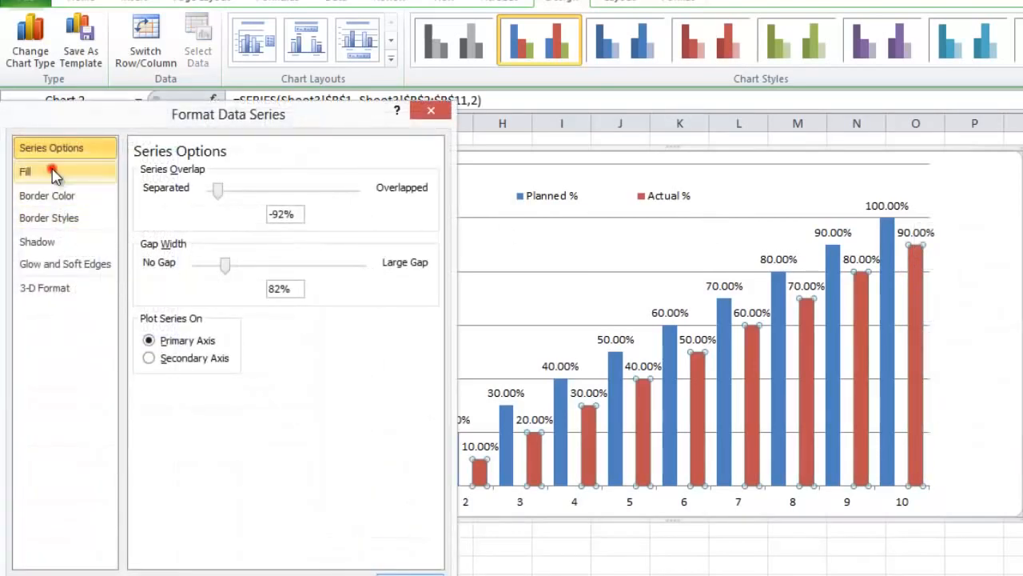
left_click(53, 174)
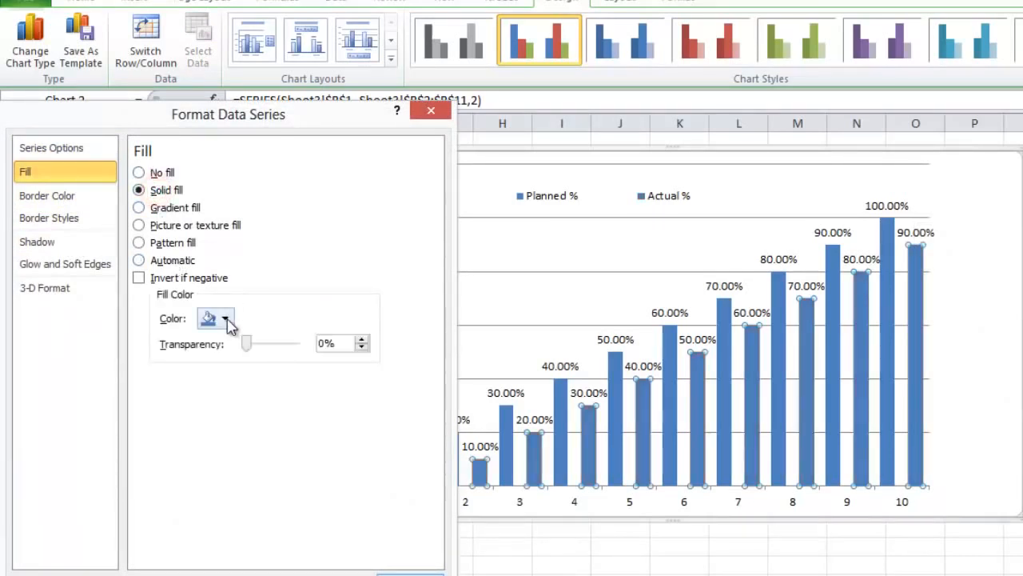
left_click(227, 319)
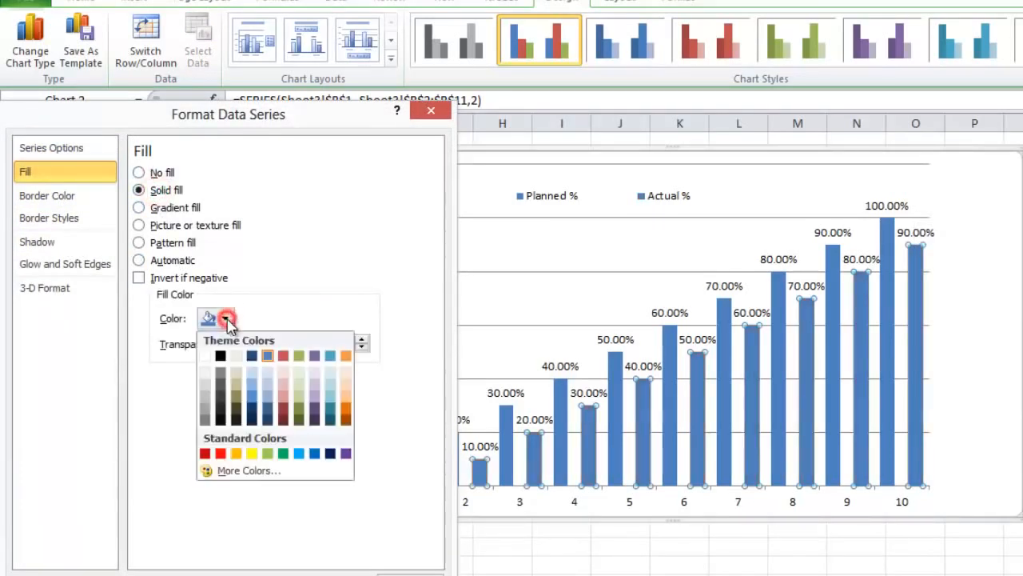
left_click(220, 453)
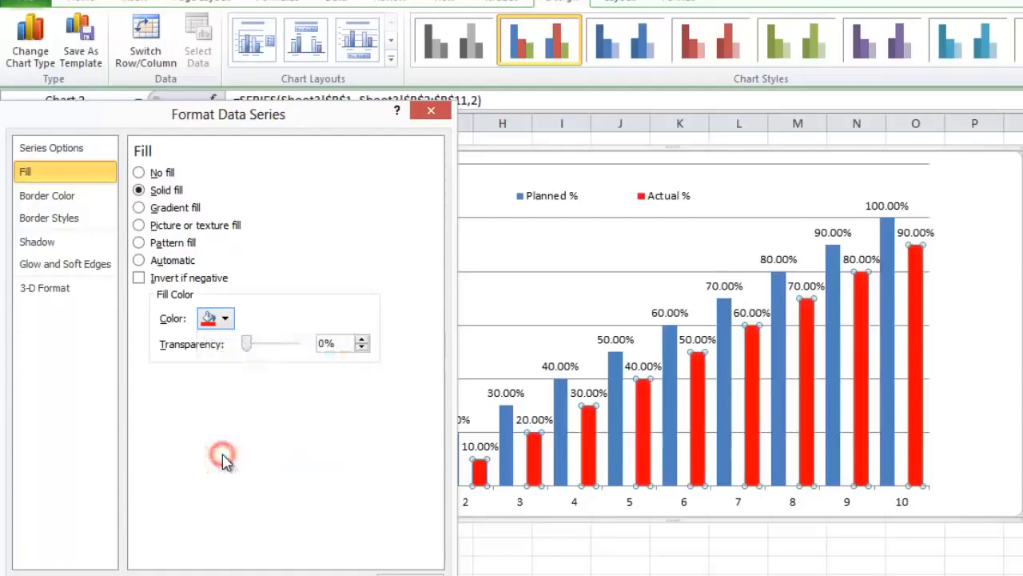
left_click(228, 319)
left_click(253, 396)
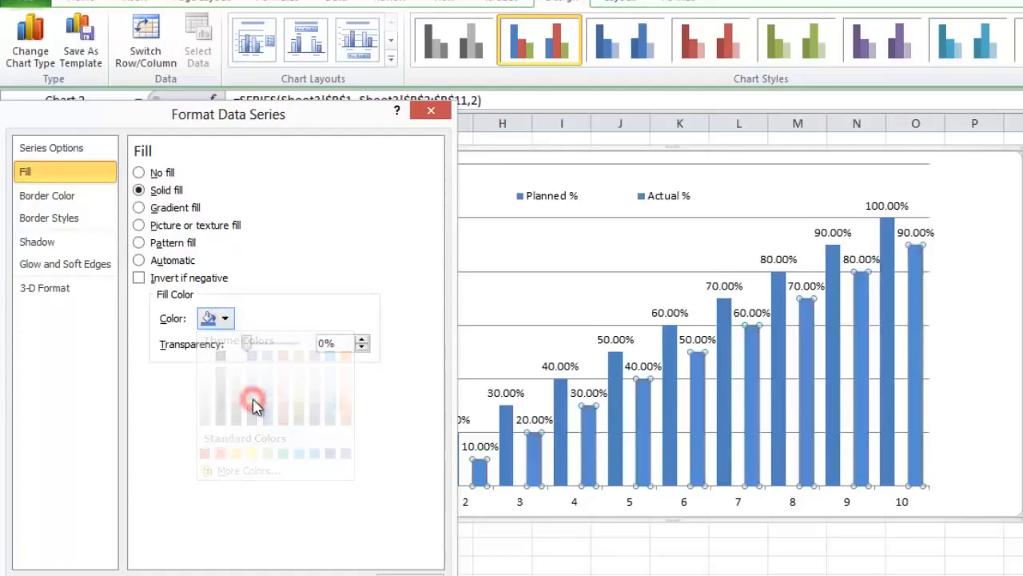
left_click(225, 318)
left_click(311, 400)
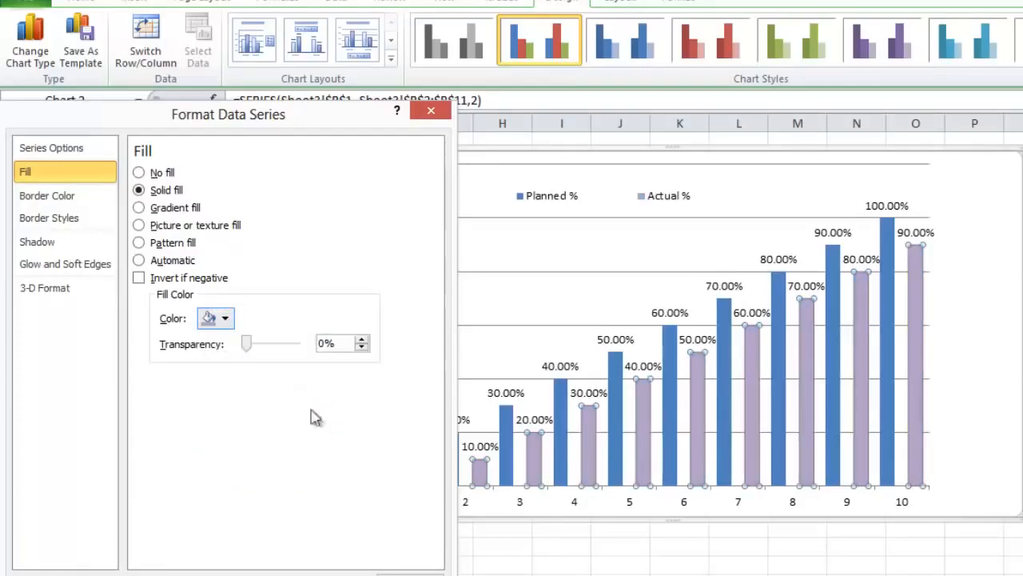
left_click(225, 318)
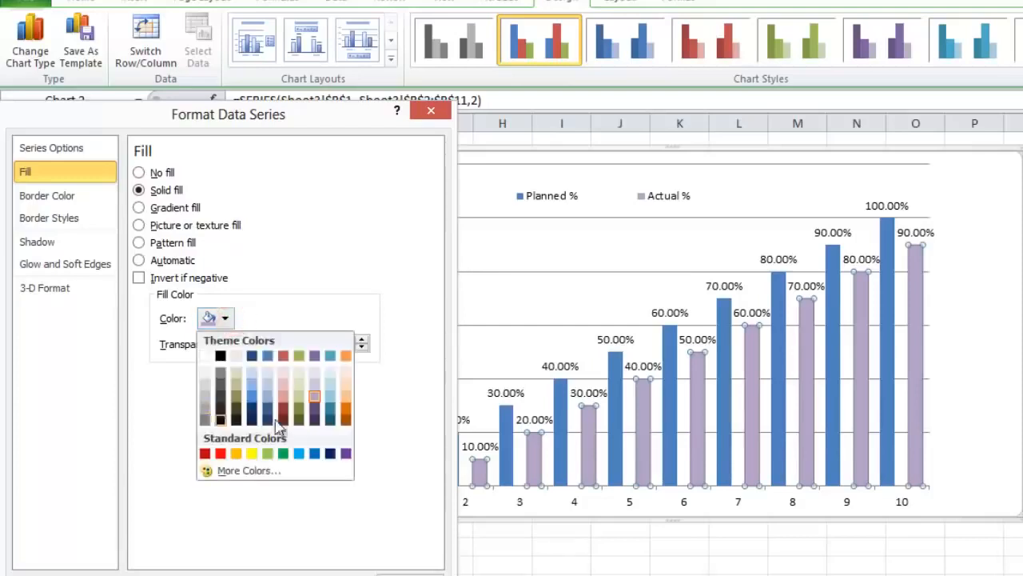
left_click(347, 454)
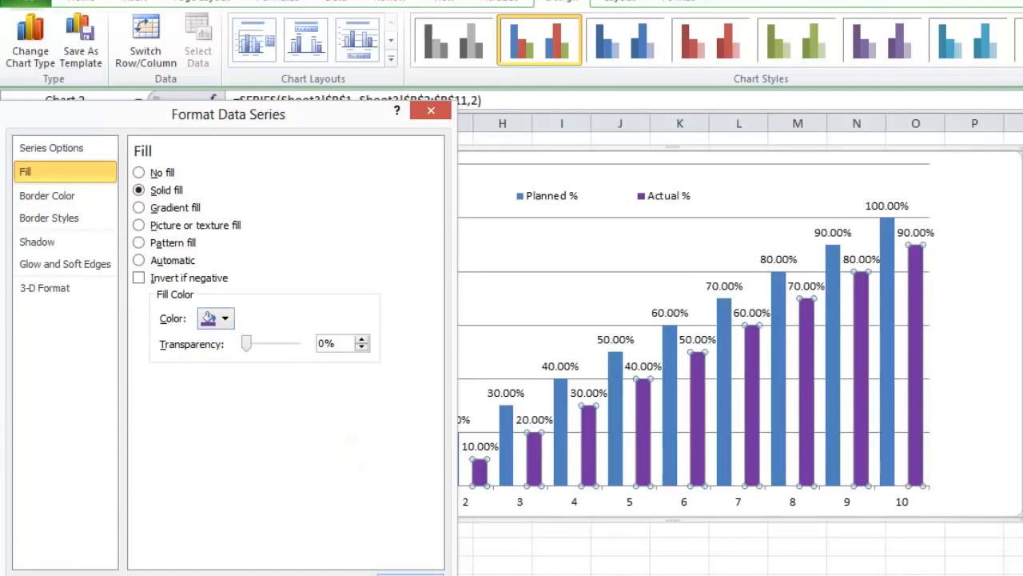